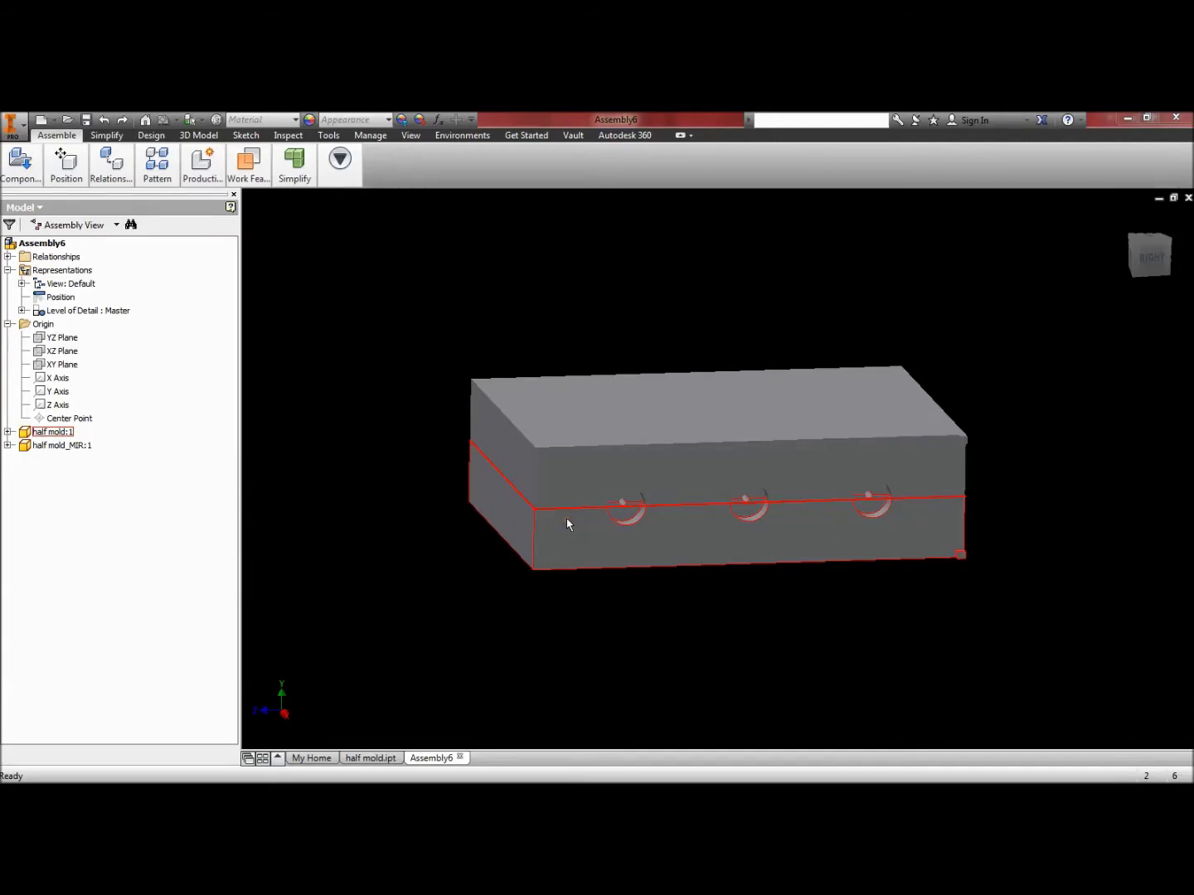
Free Move the upper mold half well above the lower half and orbit to look into the cavities
left_click(82, 178)
left_click(87, 198)
left_click(553, 459)
left_click_drag(554, 465, 554, 417)
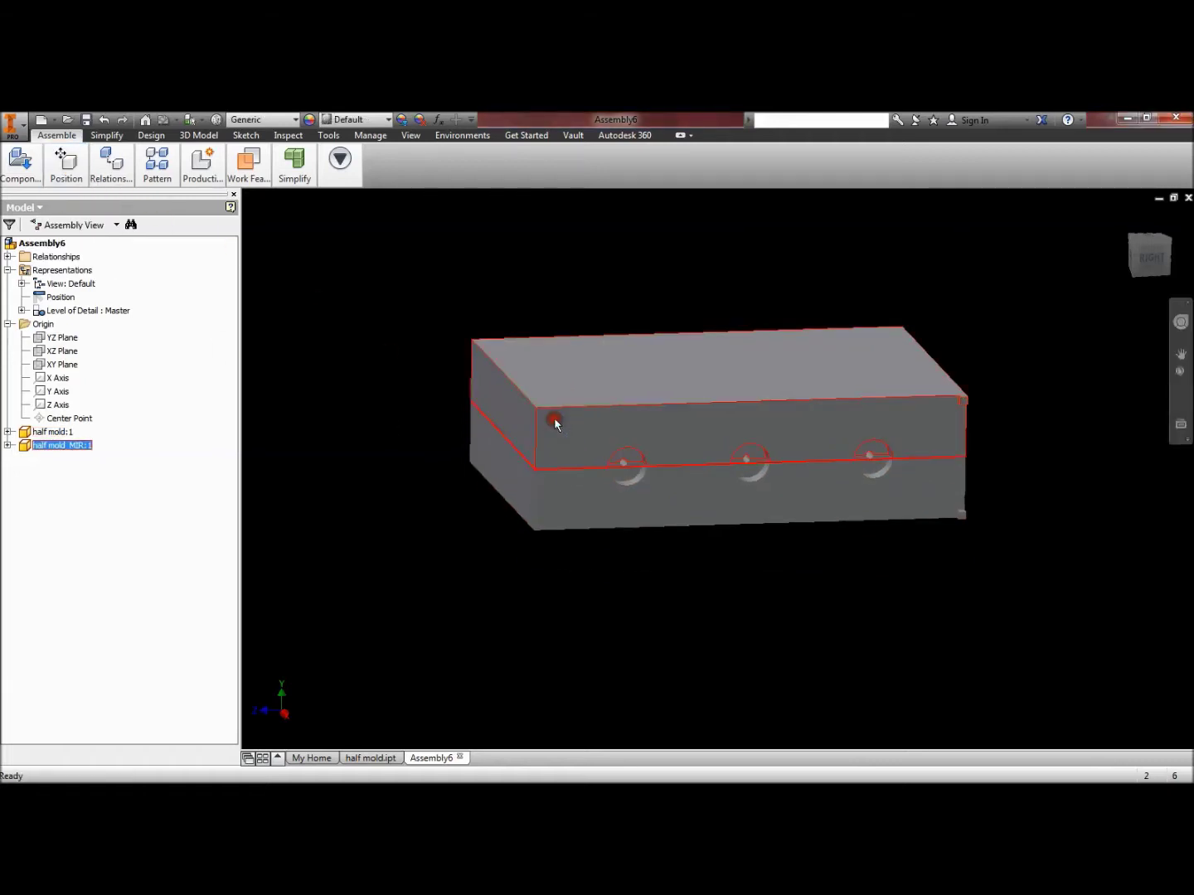
left_click(75, 178)
left_click(88, 198)
left_click_drag(561, 420, 556, 307)
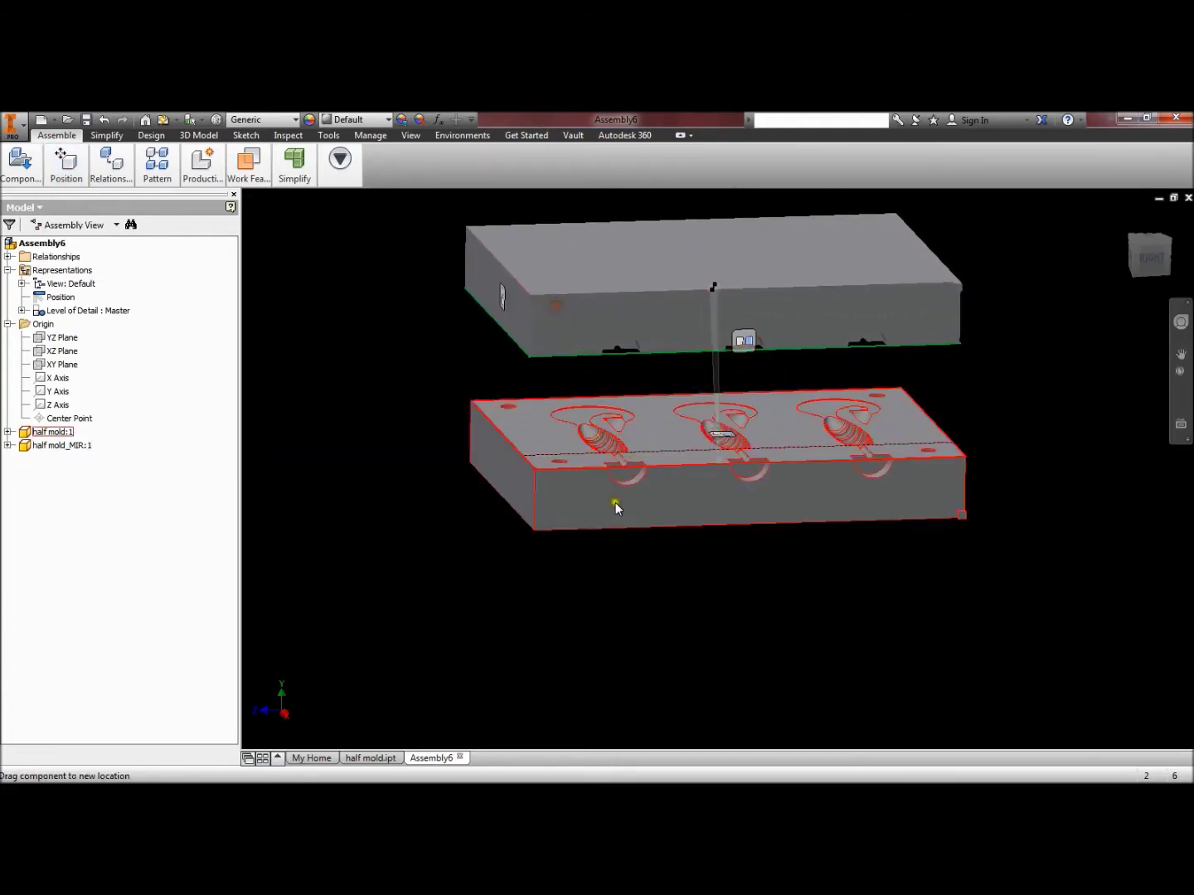
middle_click_drag(607, 555, 574, 564, "shift")
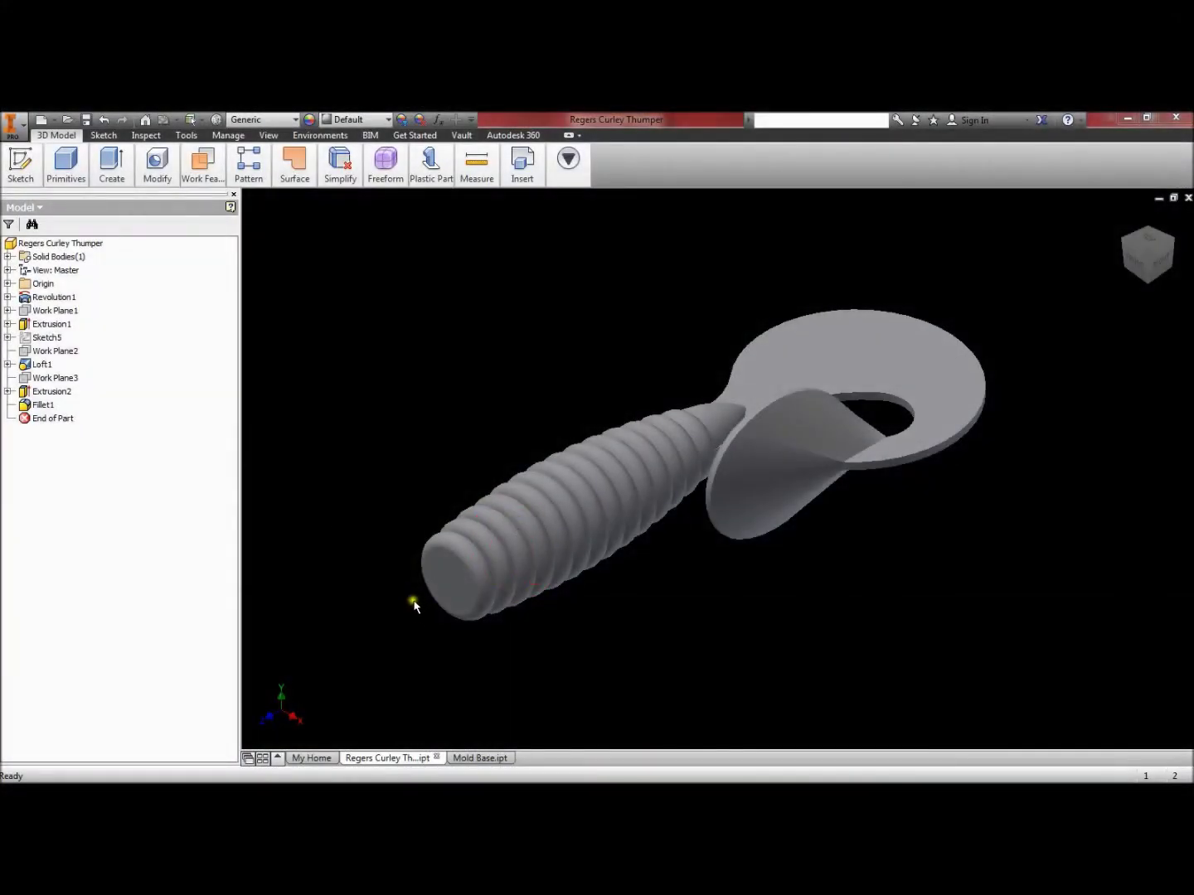
Orbit the Regers Curley Thumper lure, inspect its Fillet1 feature, then switch to Mold Base.ipt
mouse_move(500, 458)
middle_mouse_down("shift")
mouse_move(524, 482)
mouse_move(626, 503)
mouse_move(528, 481)
mouse_move(508, 424)
mouse_move(510, 437)
middle_mouse_up("shift")
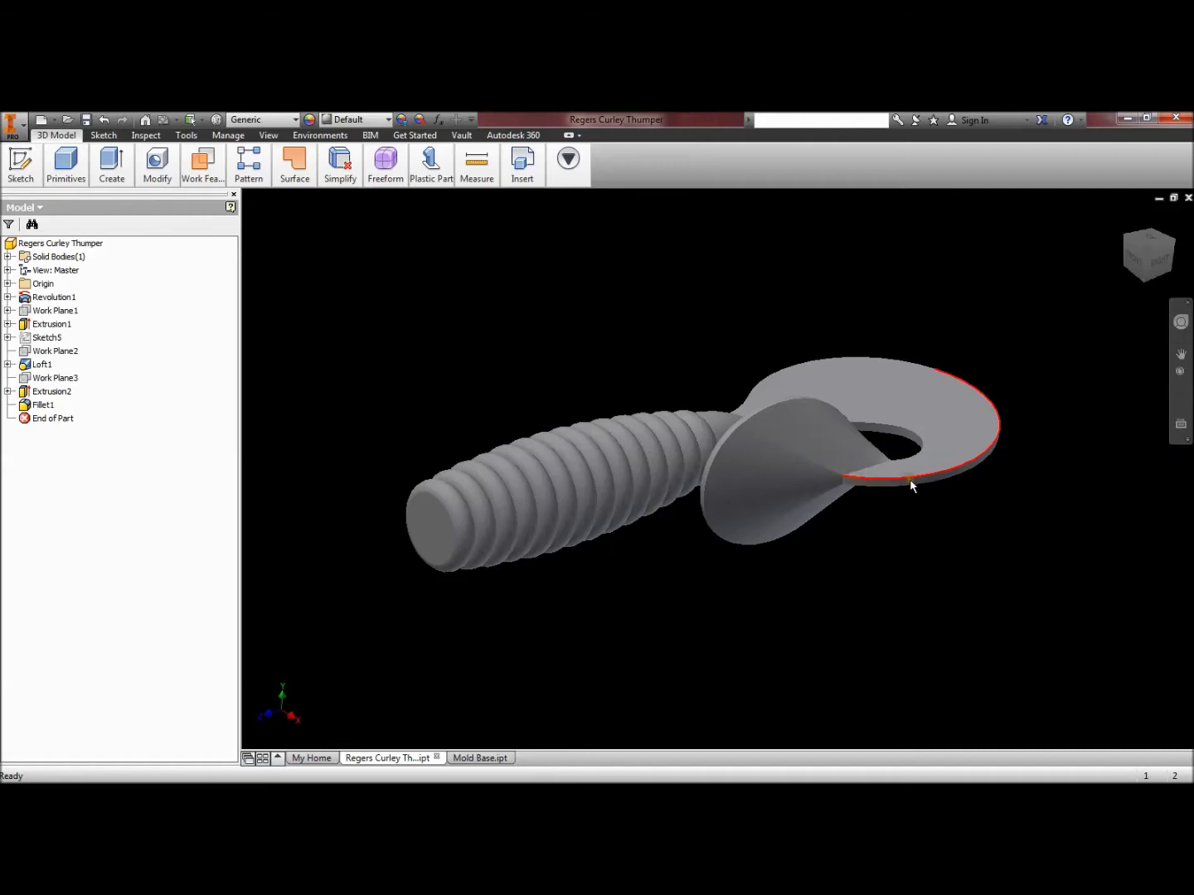
mouse_move(912, 486)
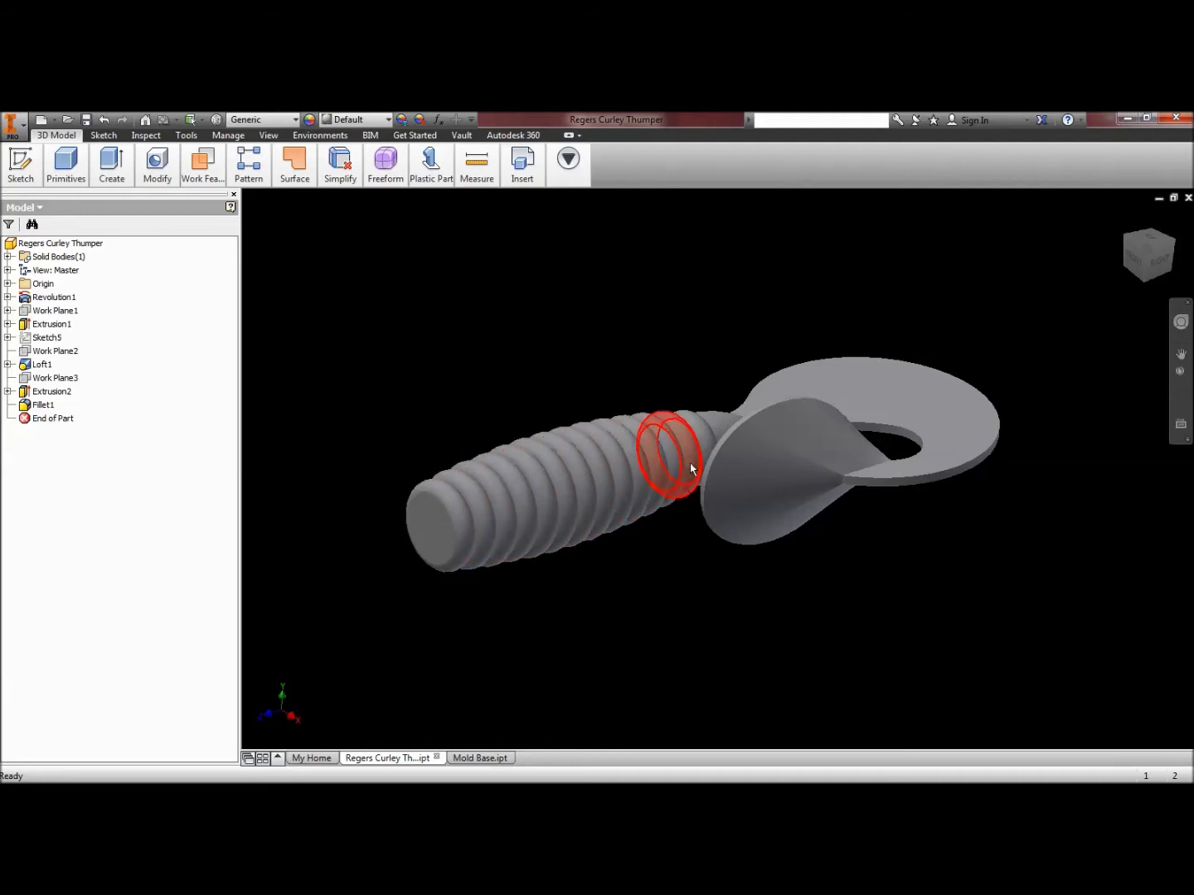
mouse_move(690, 467)
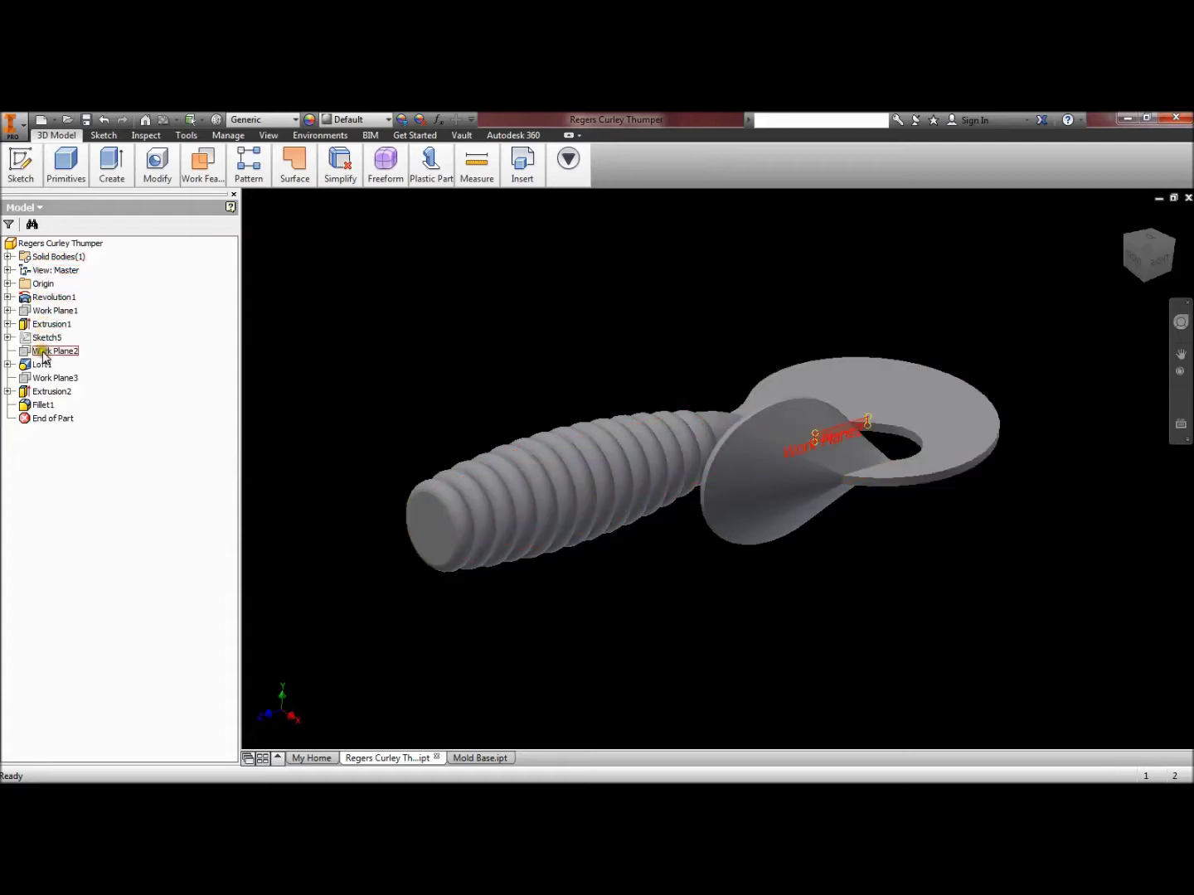
left_click(37, 407)
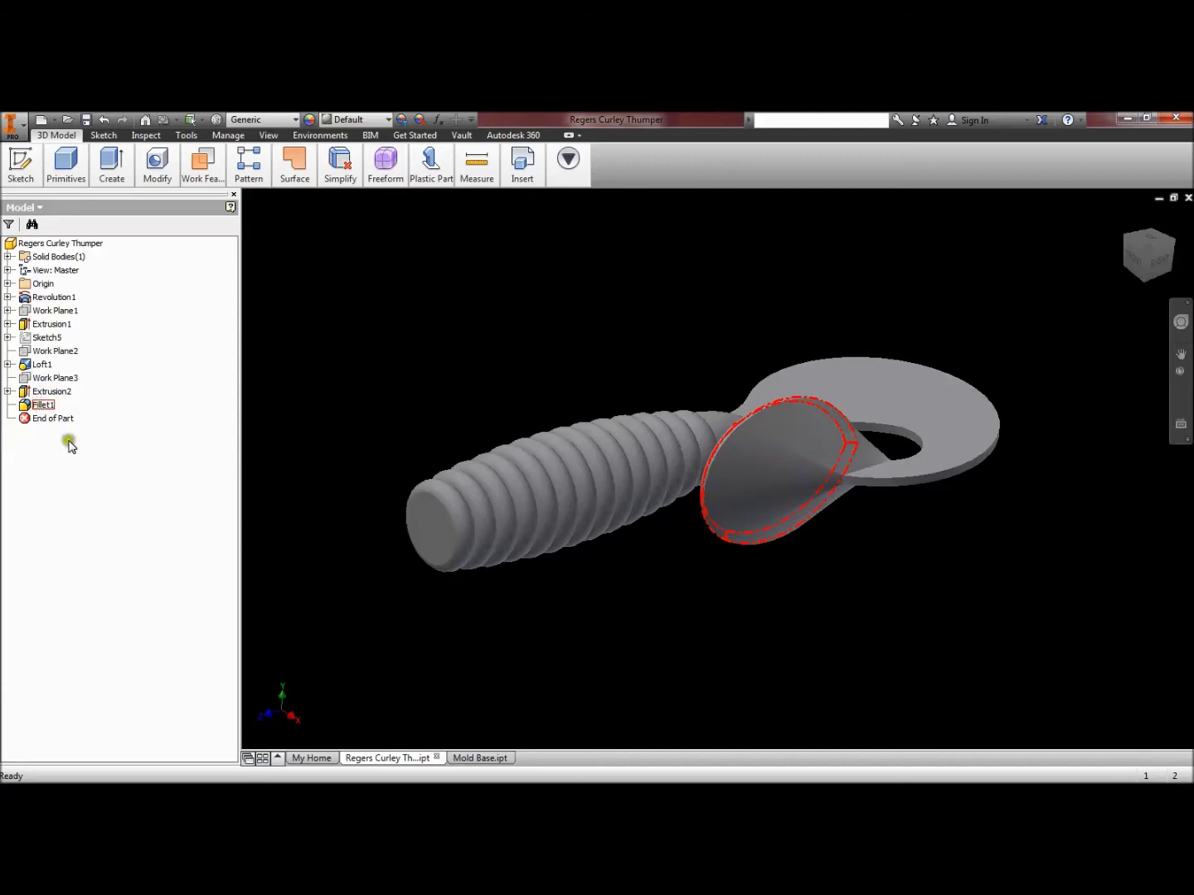
left_click(917, 615)
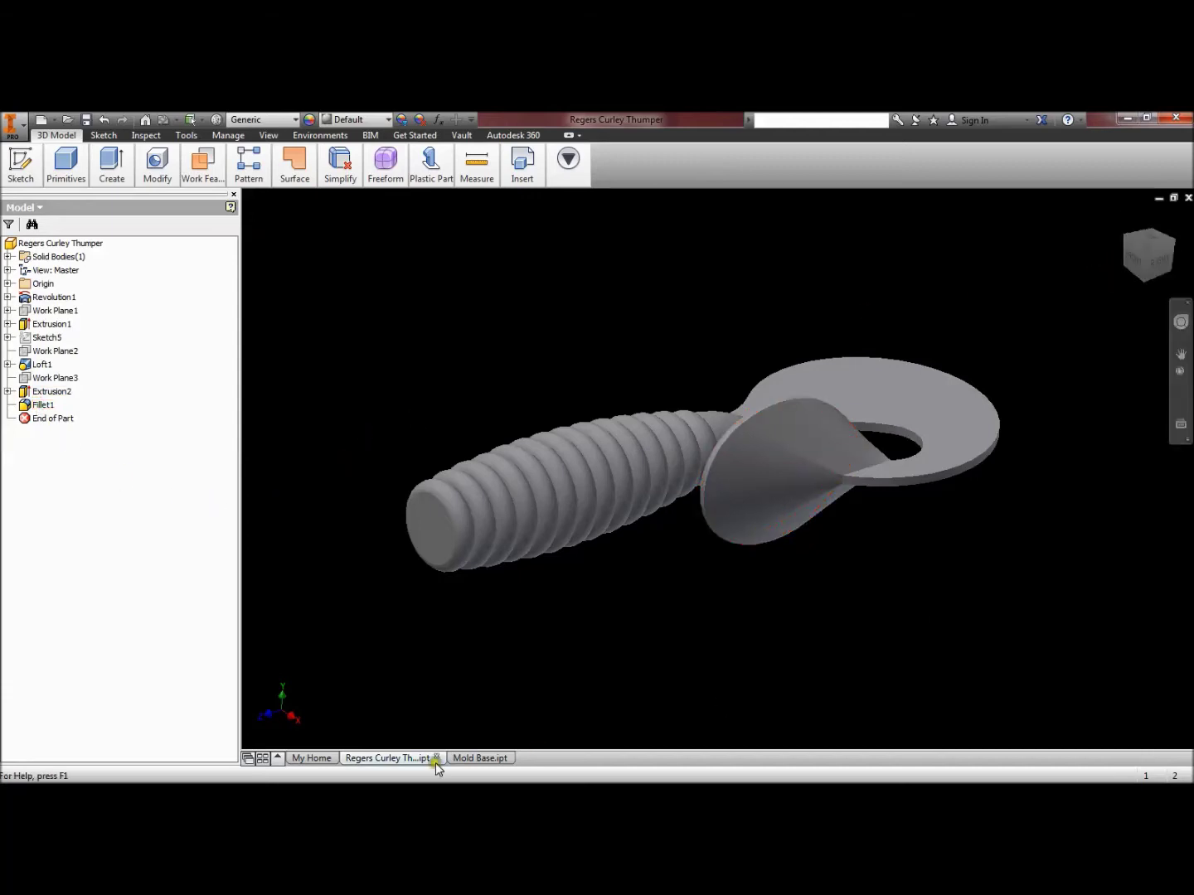
left_click(477, 757)
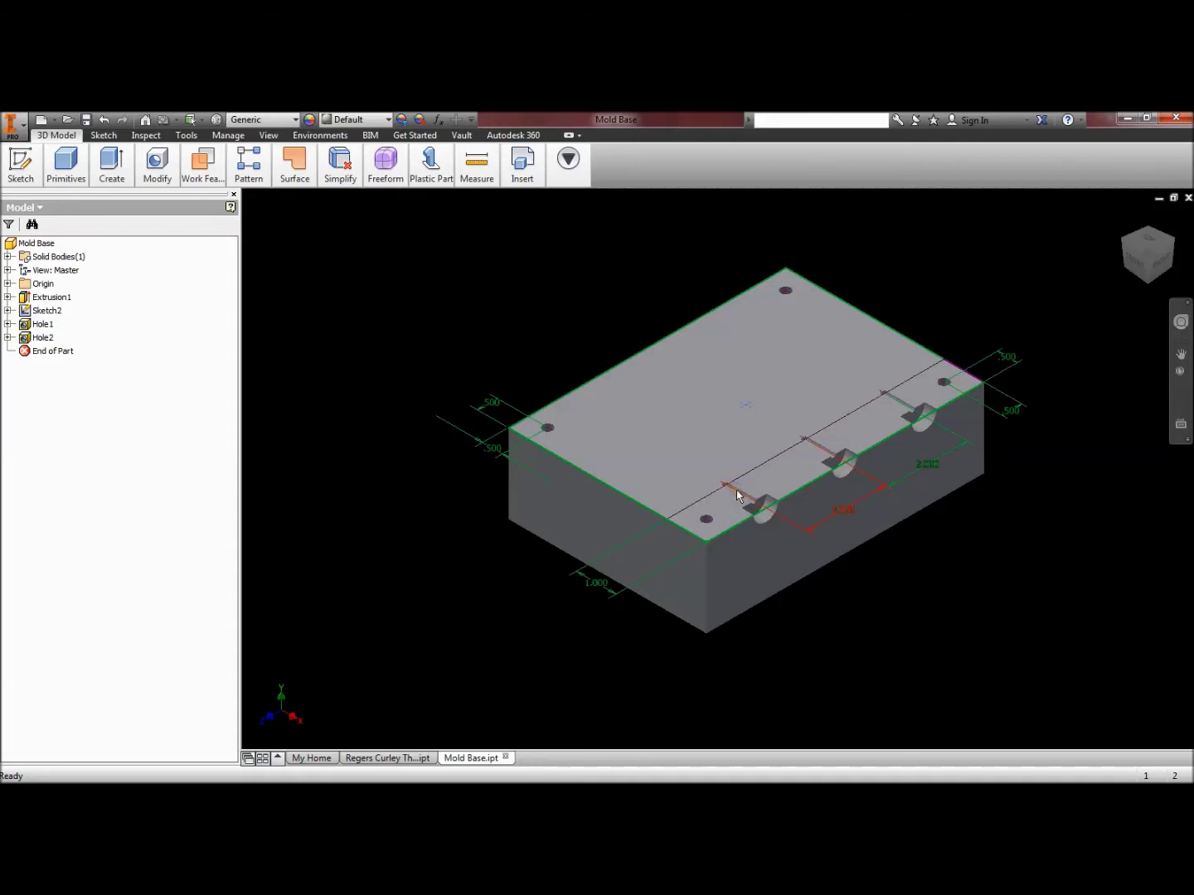
mouse_move(738, 495)
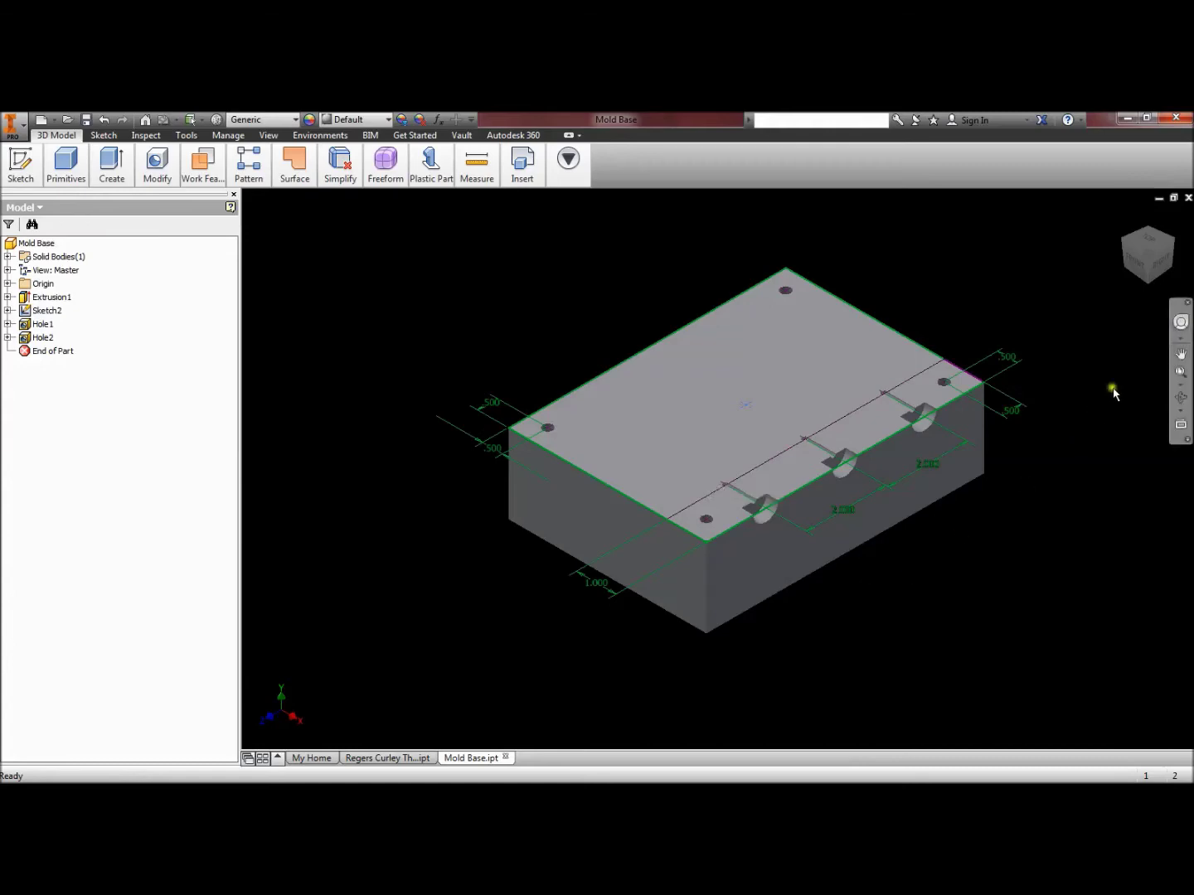
left_click(144, 223)
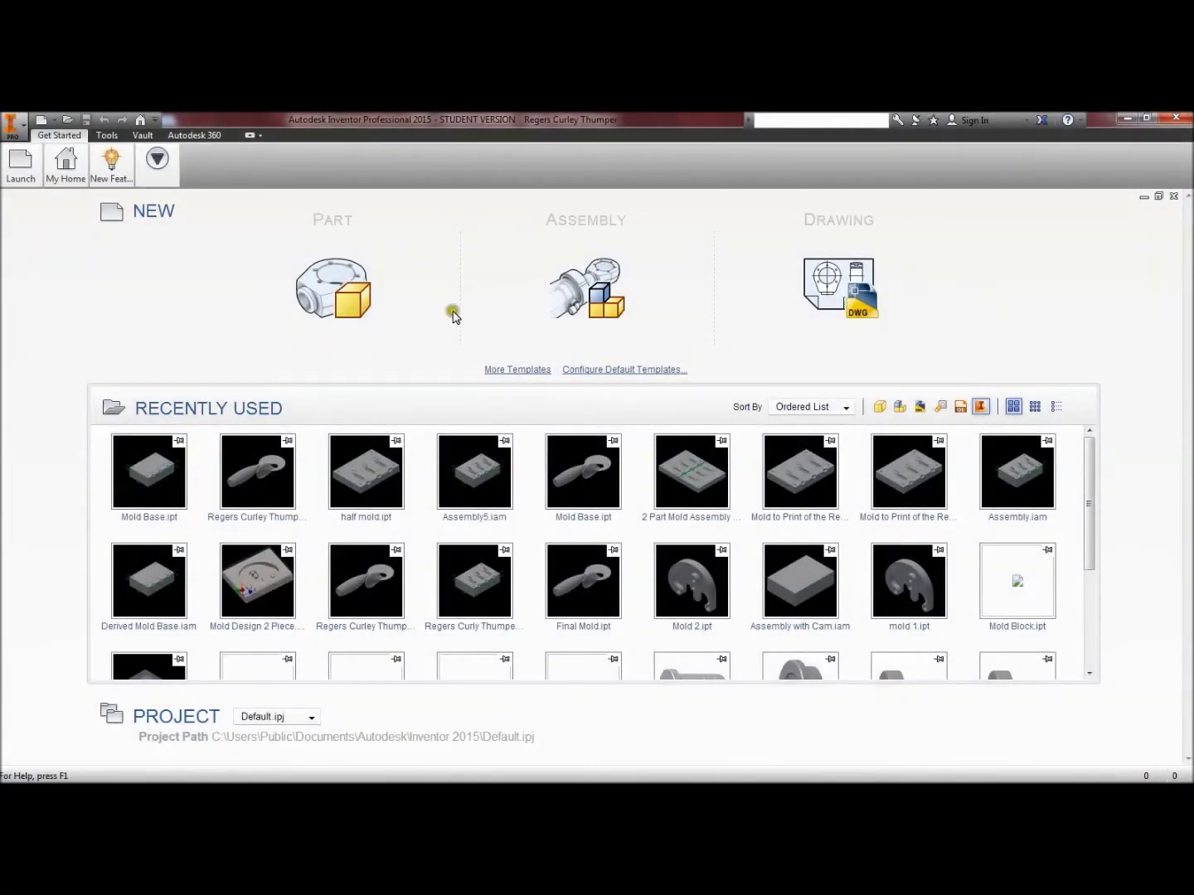
Create a new assembly and place a single Mold Base component in it
left_click(566, 294)
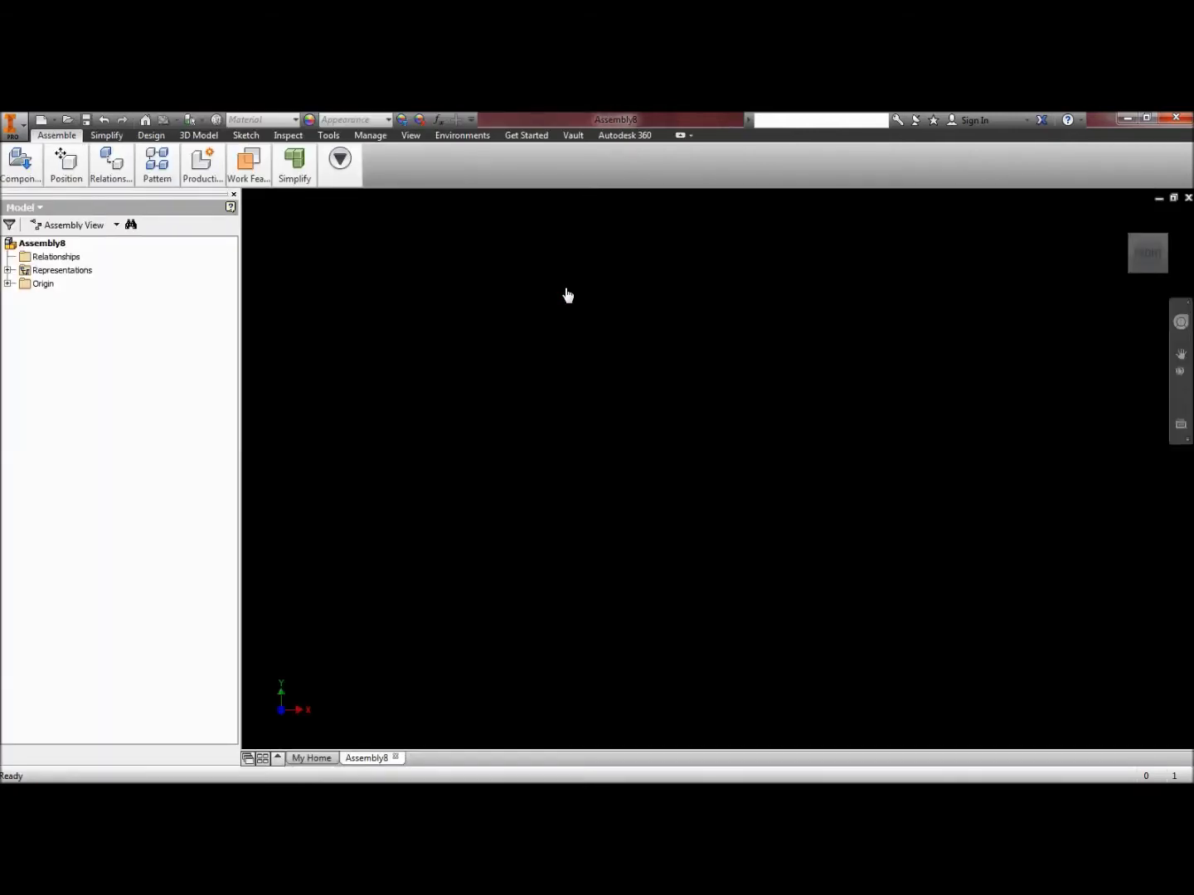
left_click(19, 162)
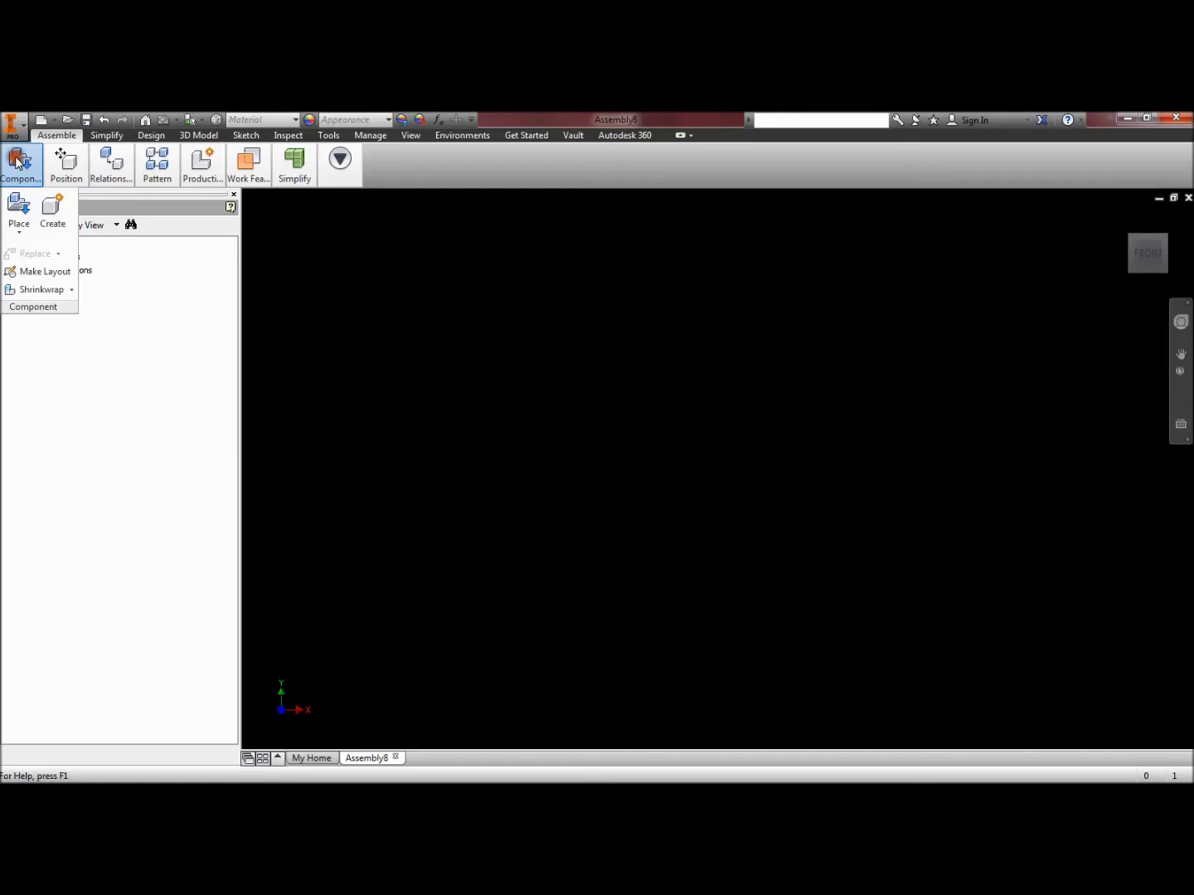
left_click(18, 211)
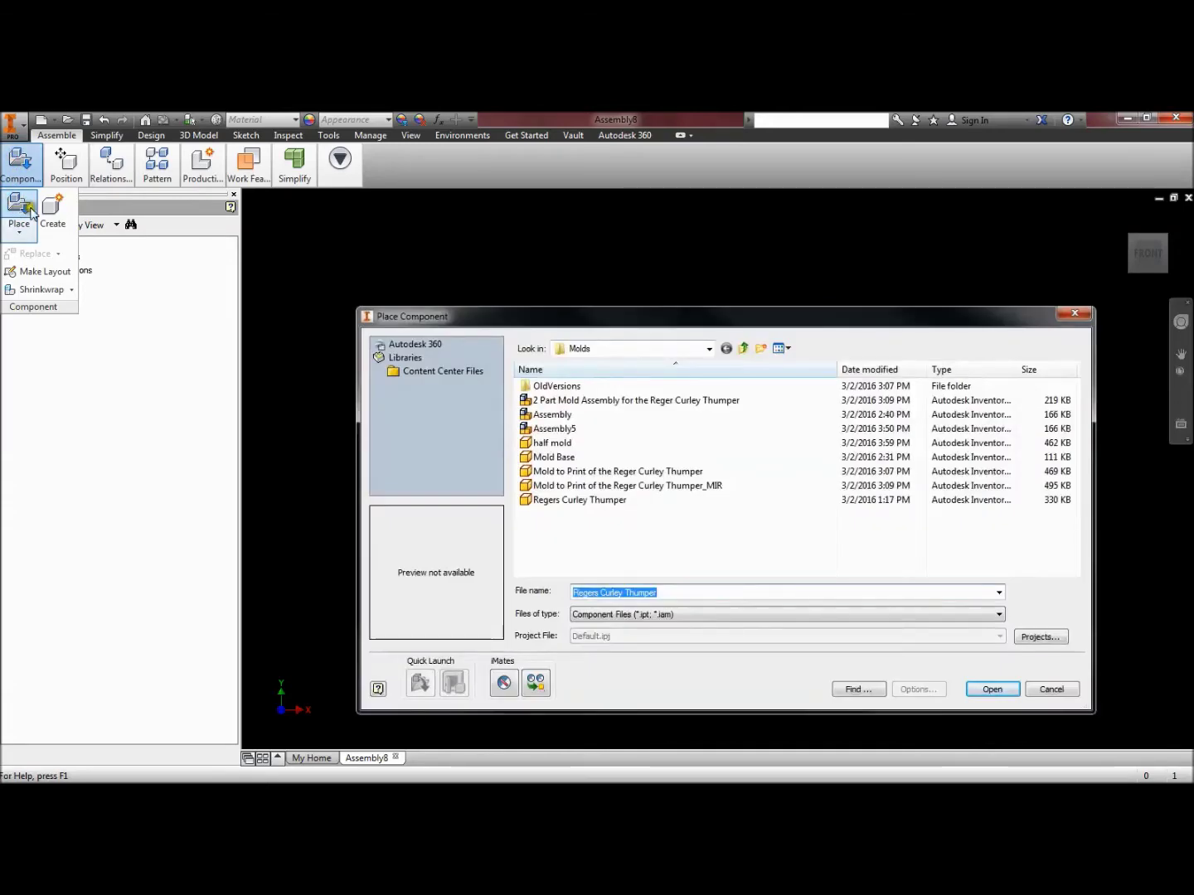
left_click(551, 458)
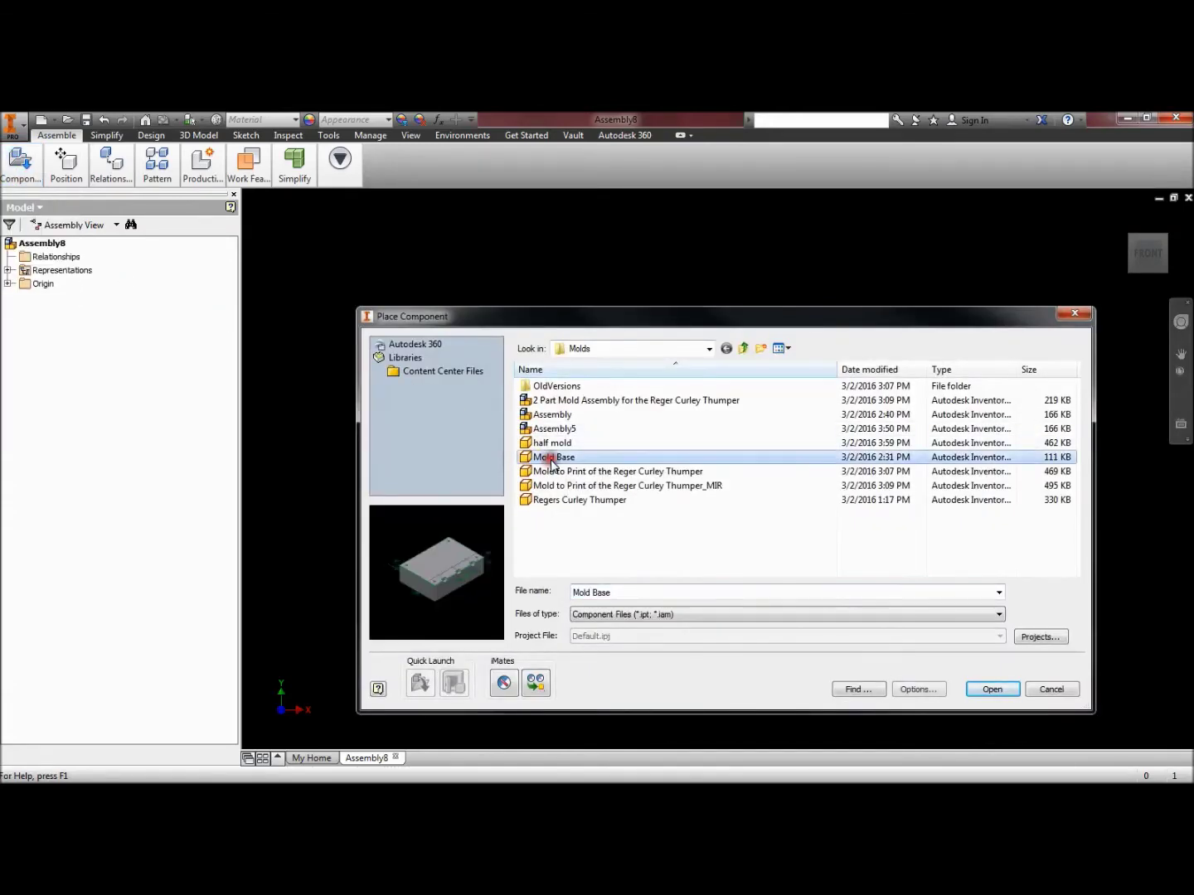
left_click(992, 689)
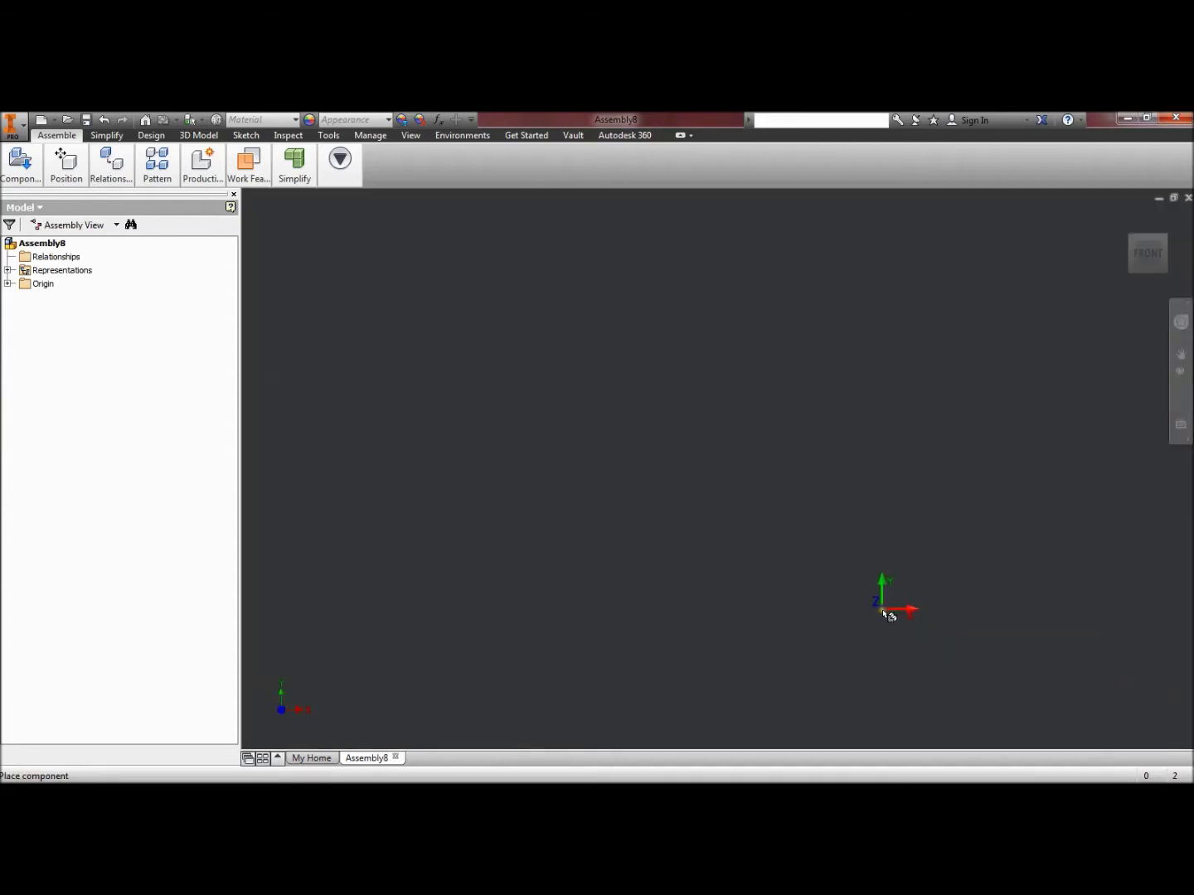
scroll(719, 579, "down", 5)
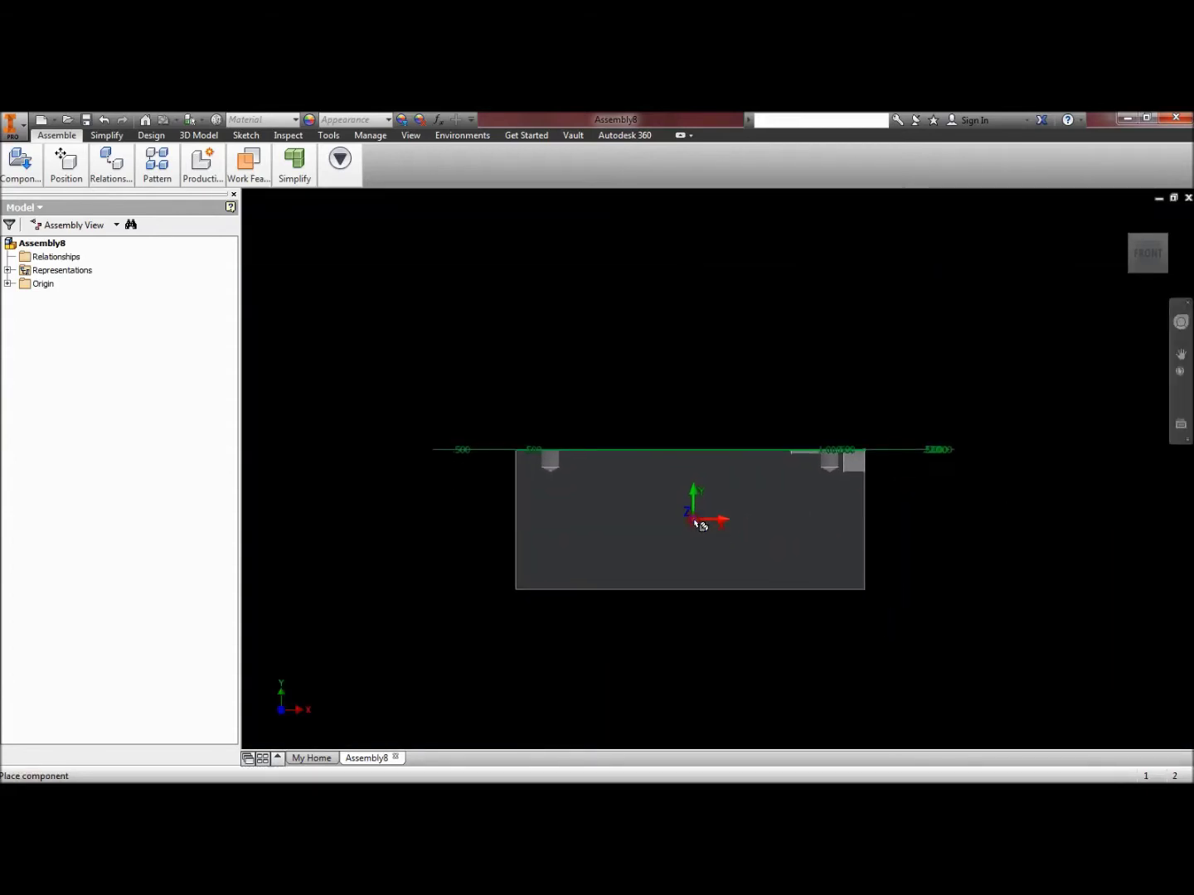
left_click(781, 504)
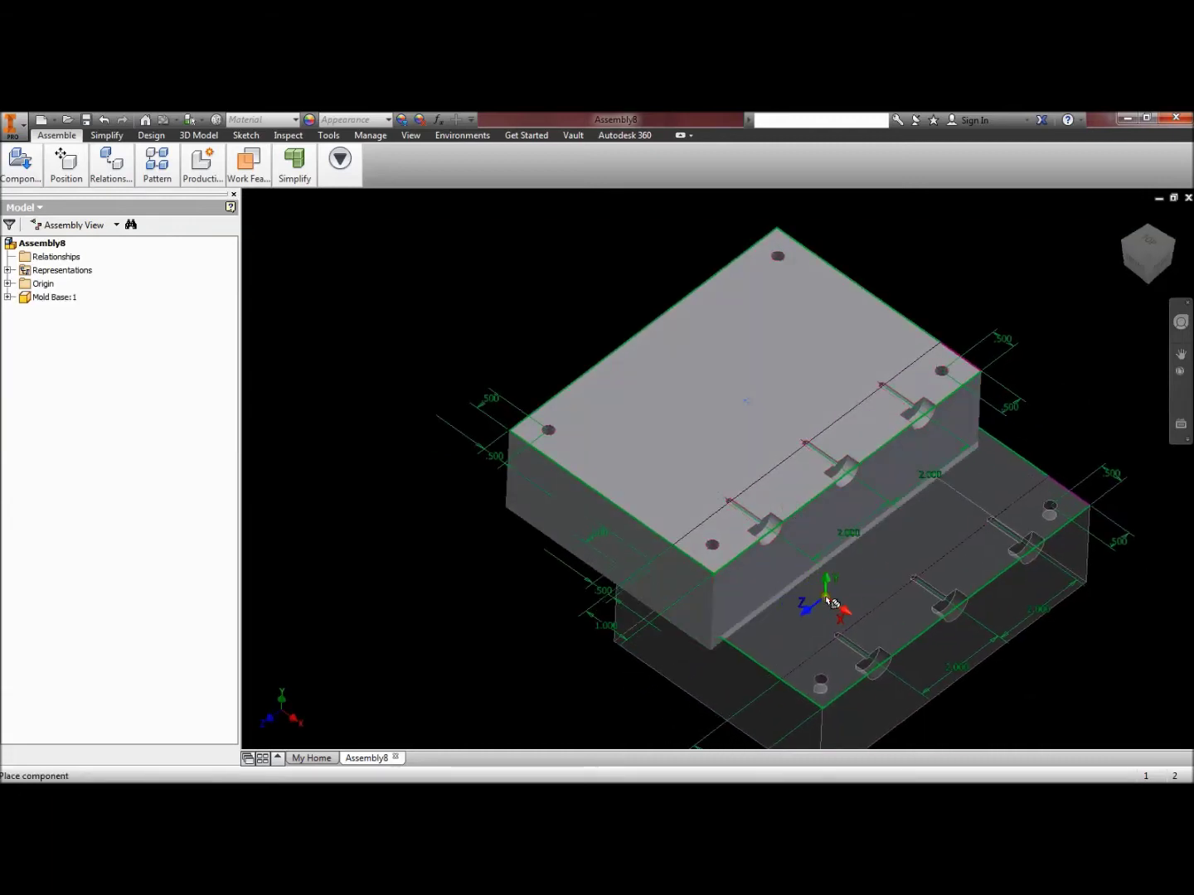
key("Escape")
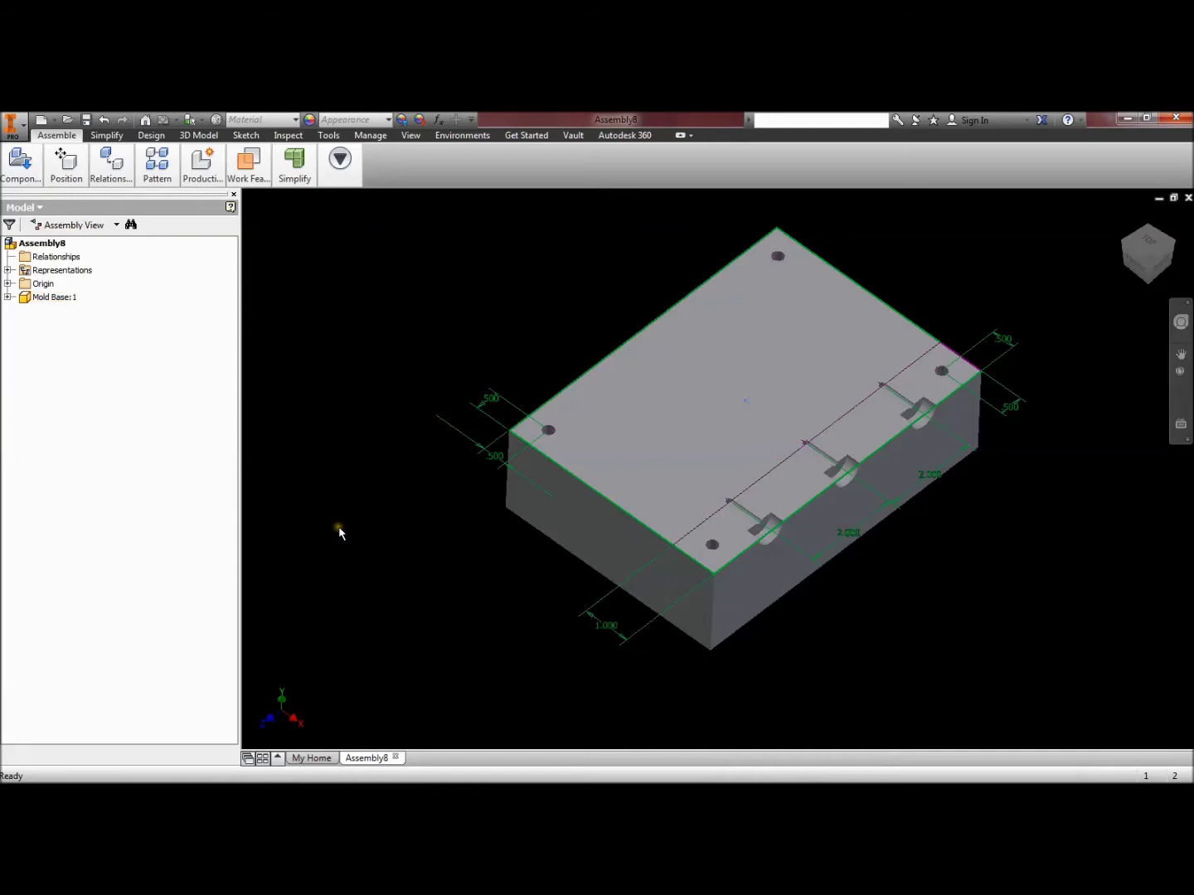
left_click(22, 162)
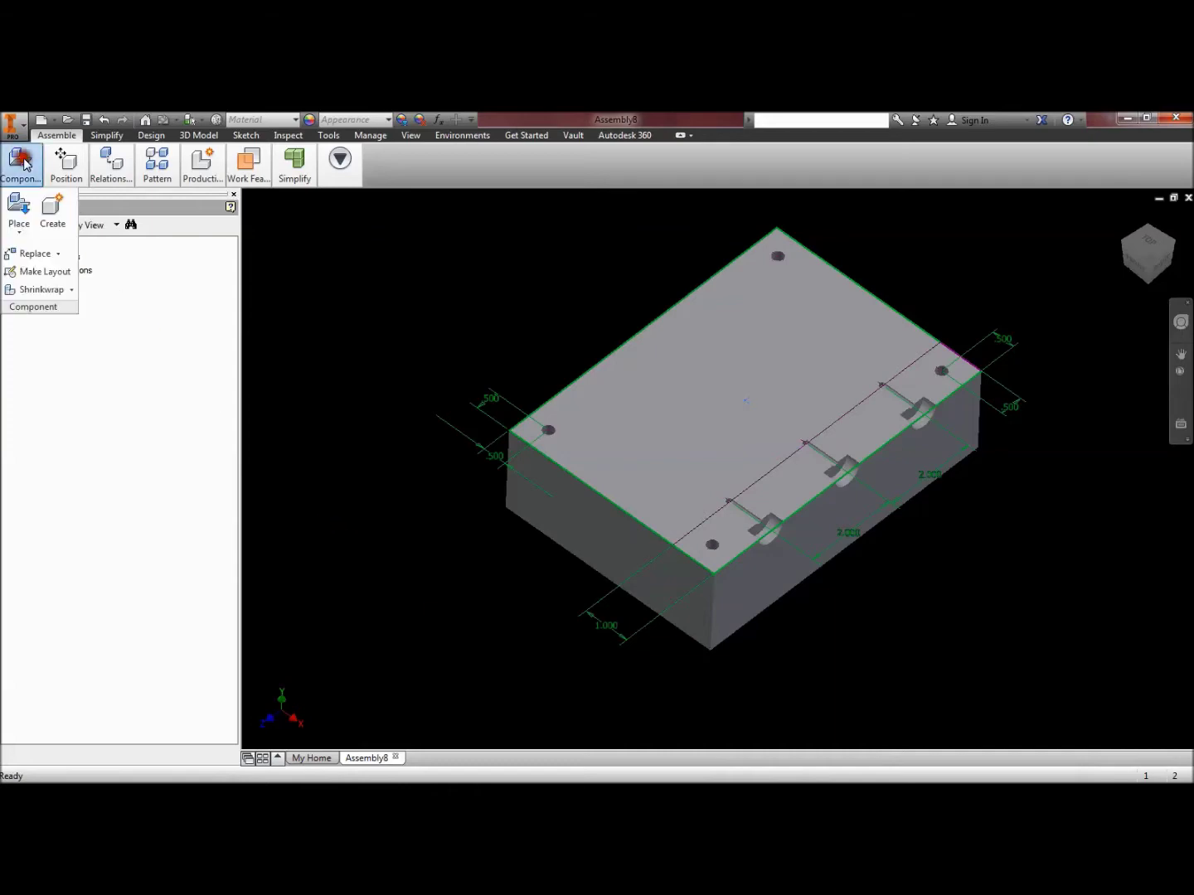
Place one Regers Curley Thumper lure up and to the left of the mold base
left_click(18, 206)
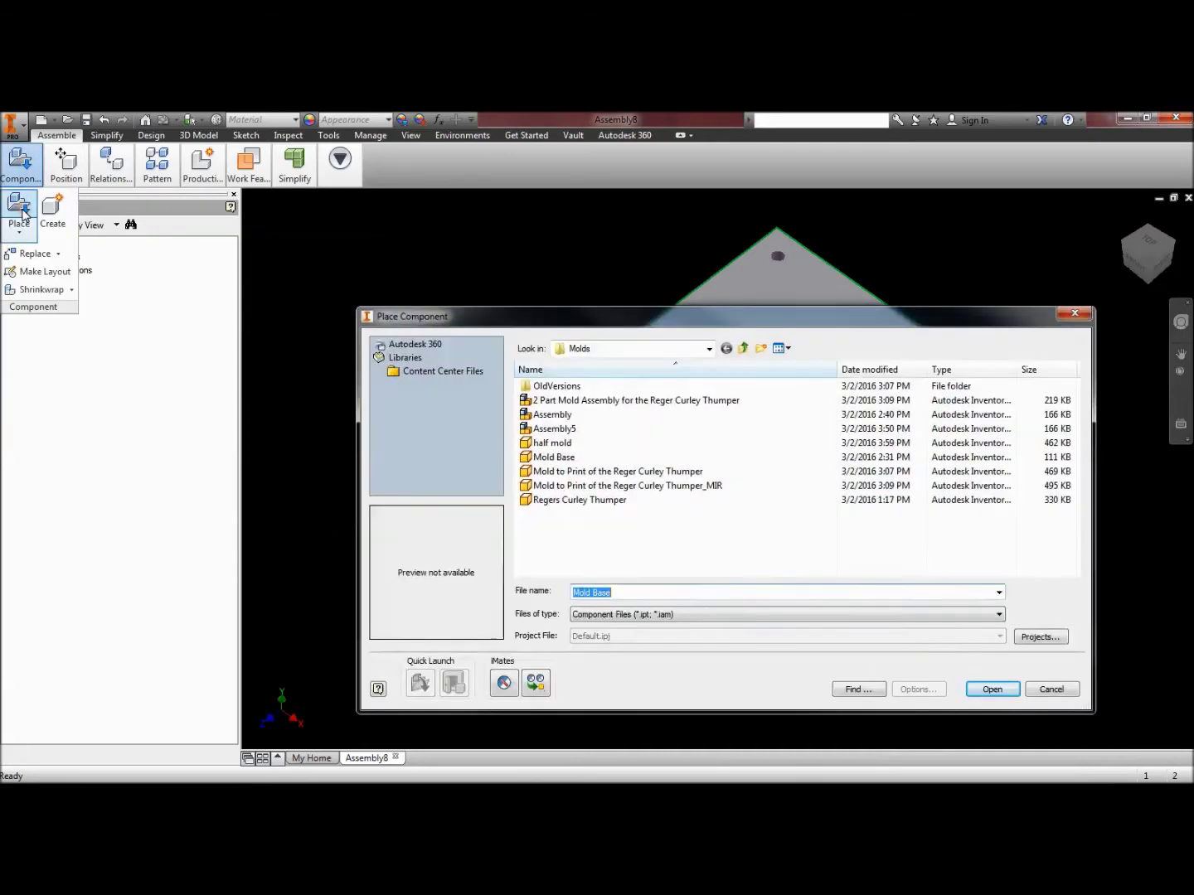
left_click(604, 474)
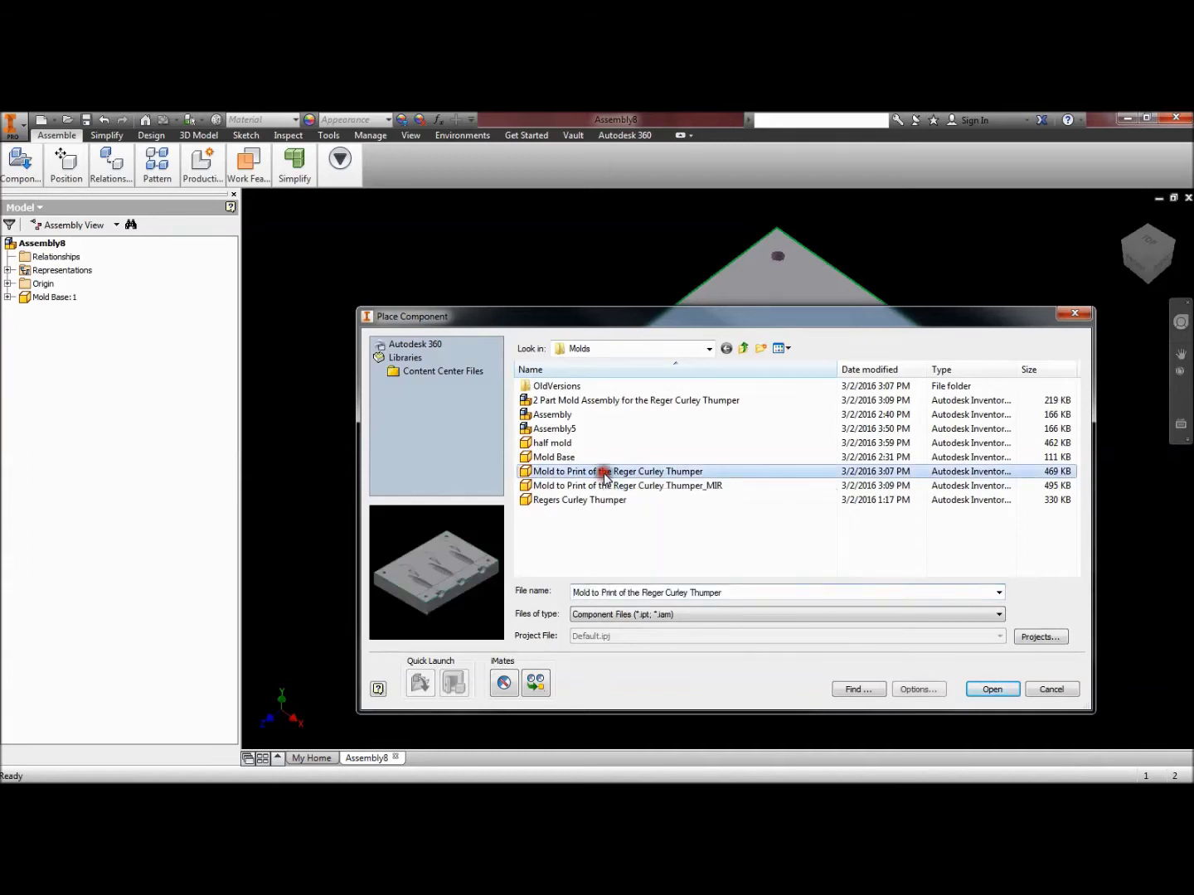
left_click(609, 487)
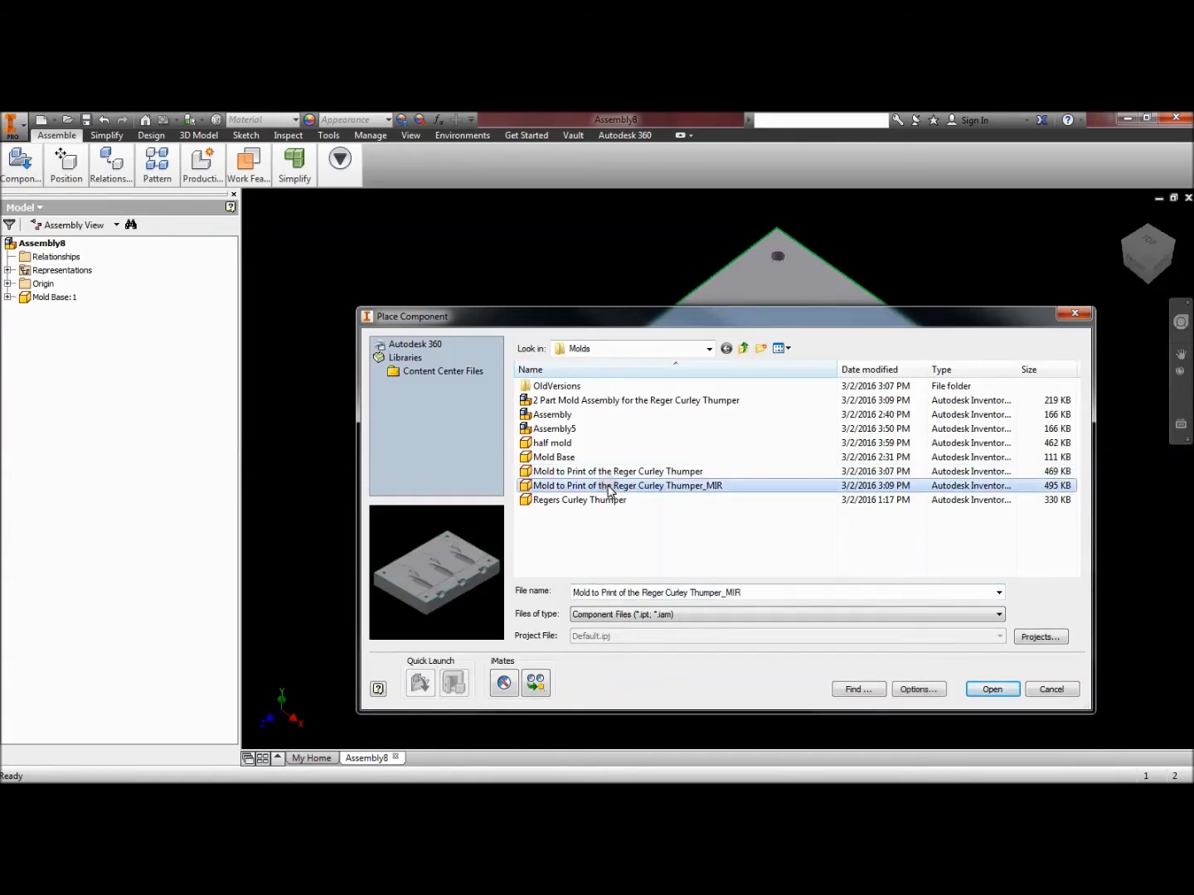
left_click(599, 502)
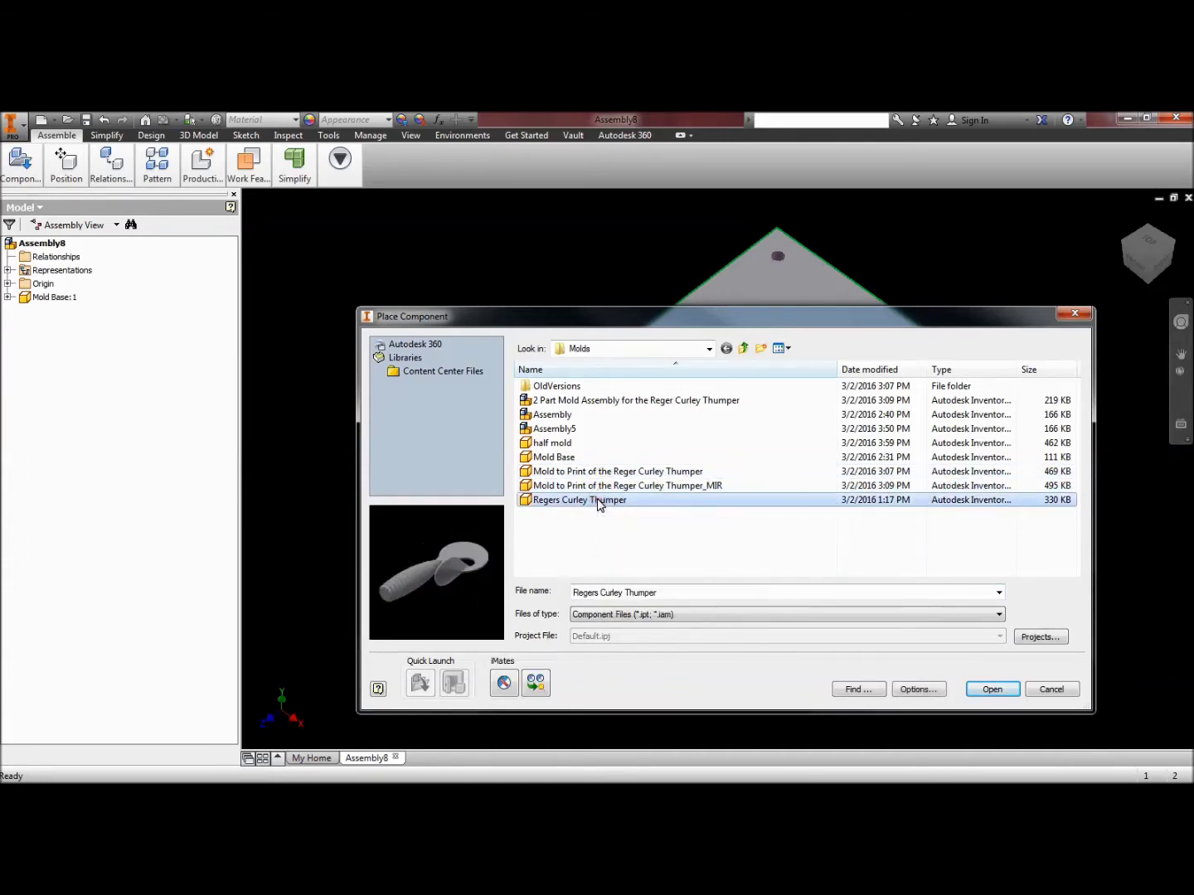
left_click(991, 690)
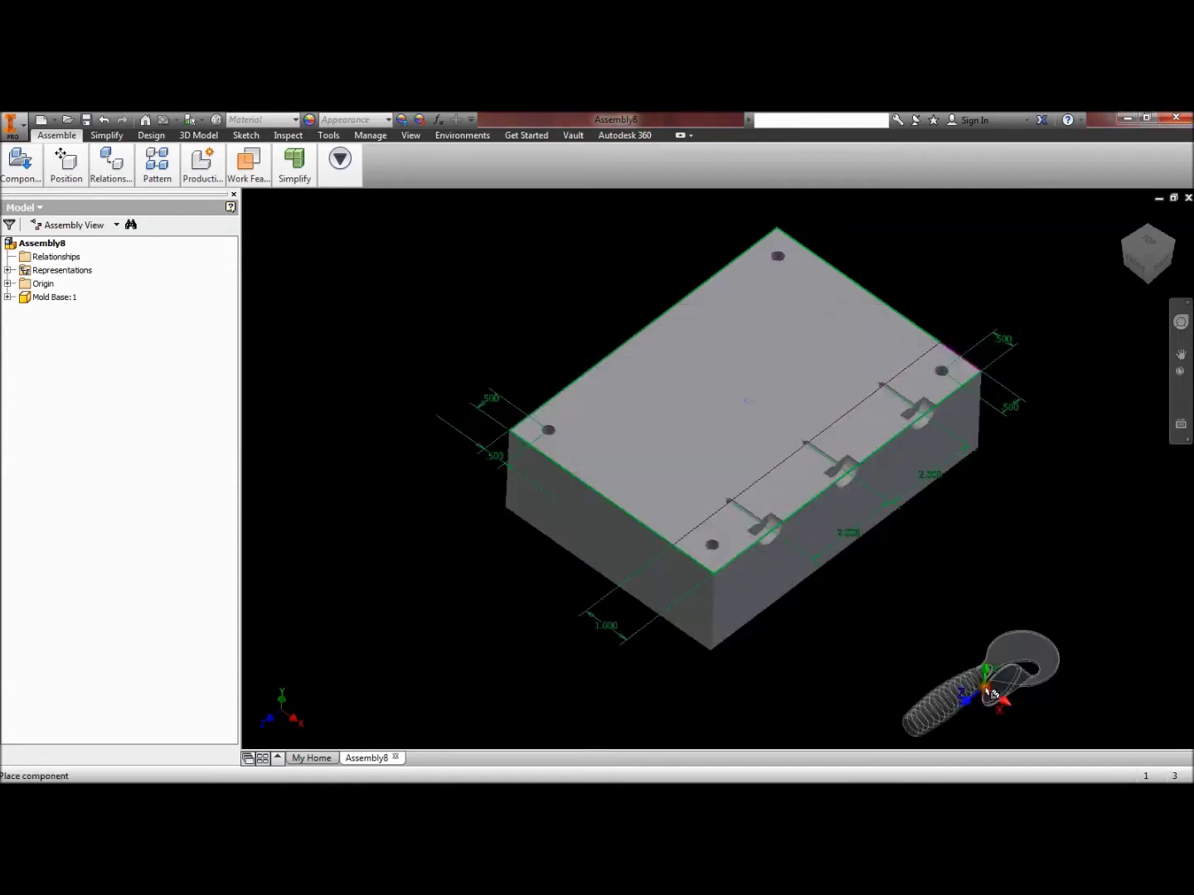
left_click(442, 338)
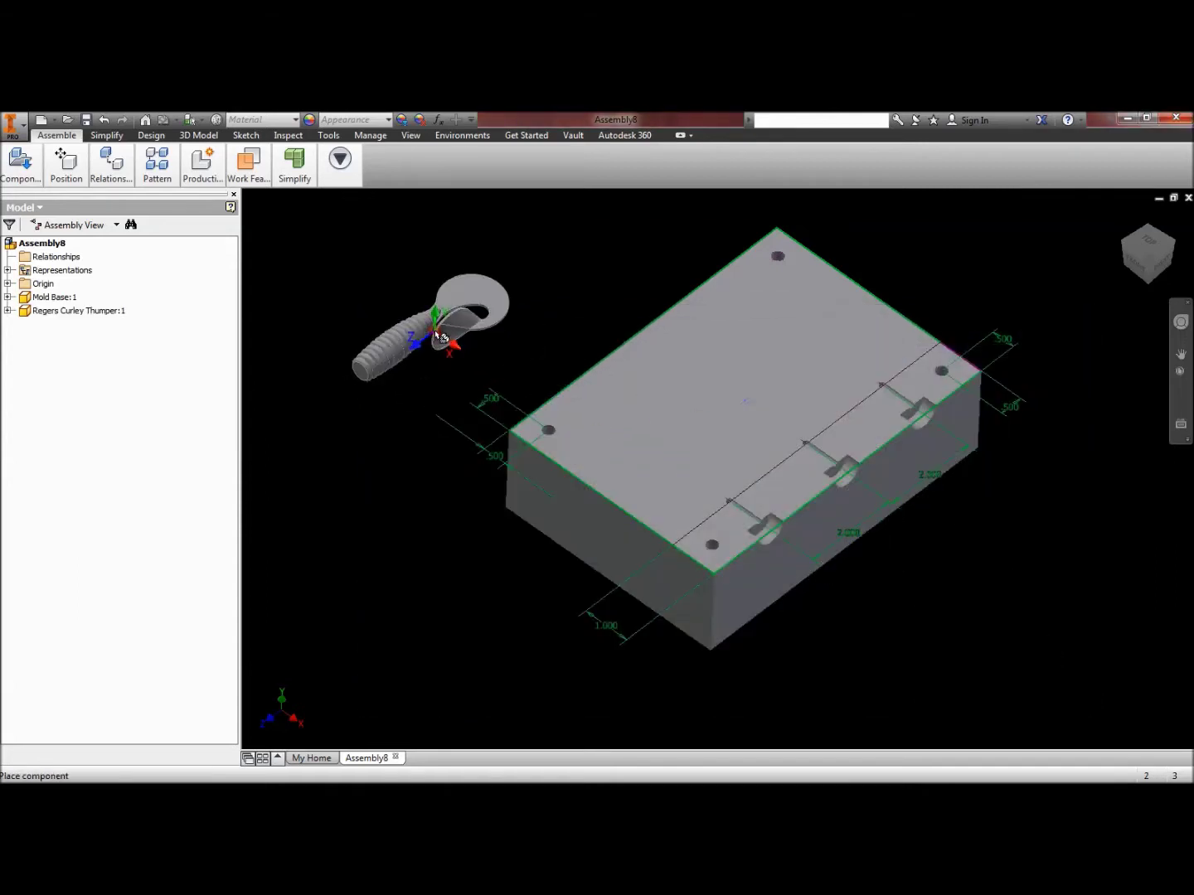
key("Escape")
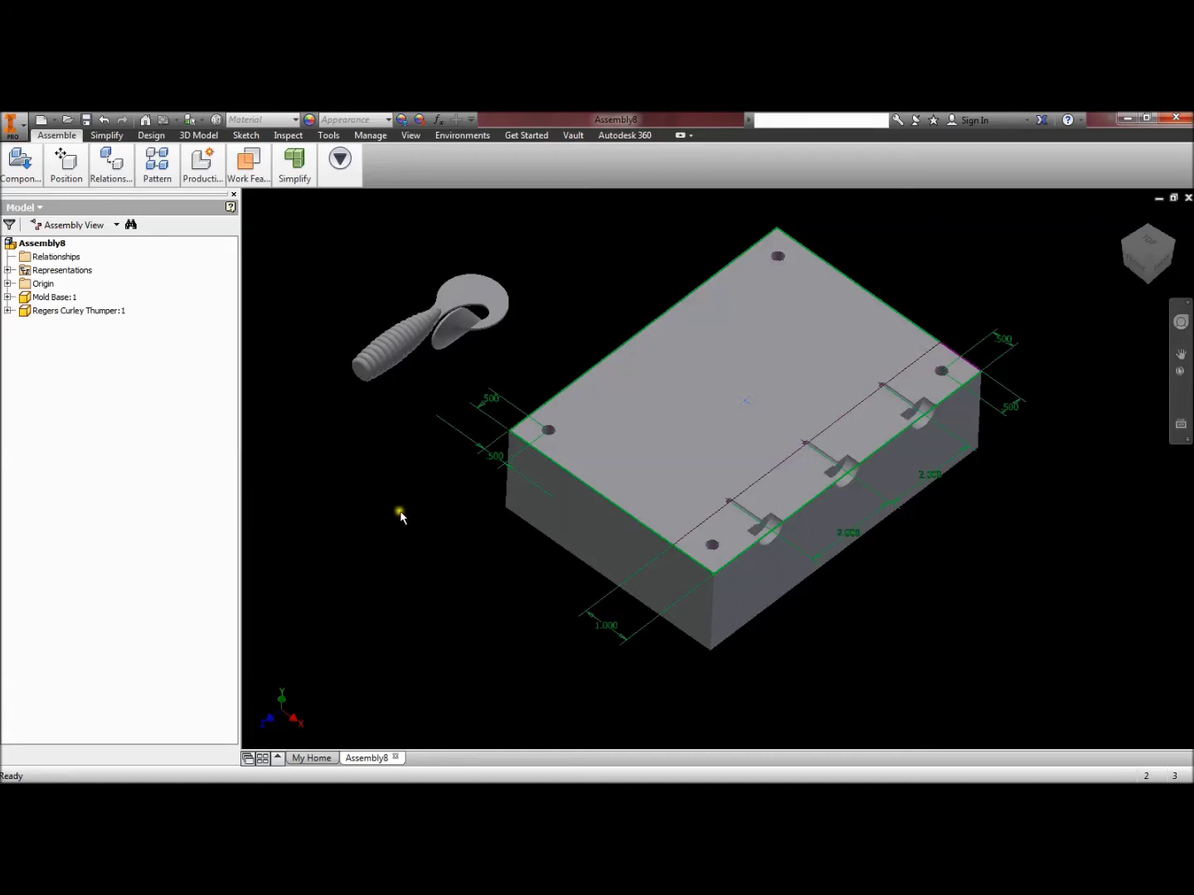
middle_click_drag(399, 506, 405, 538, "shift")
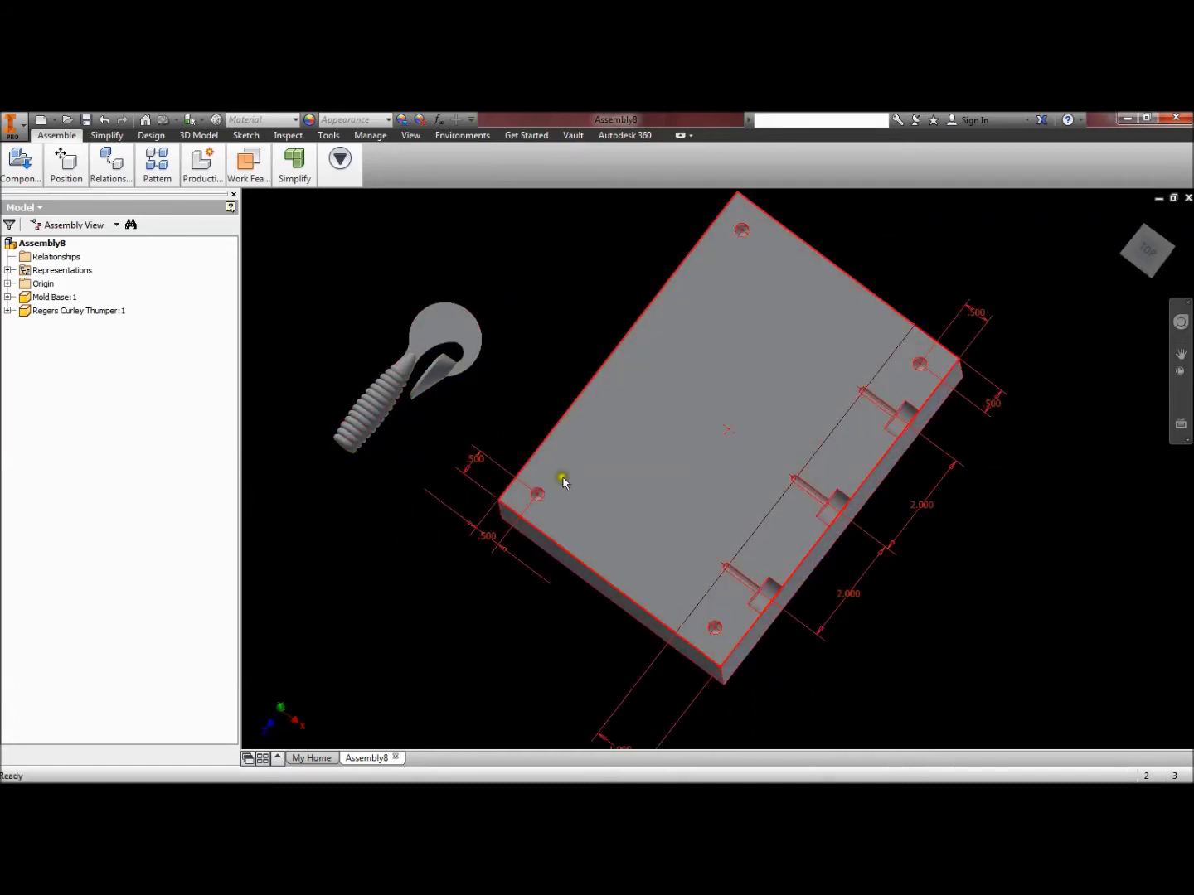
Switch to the top view of the assembly
left_click(544, 523)
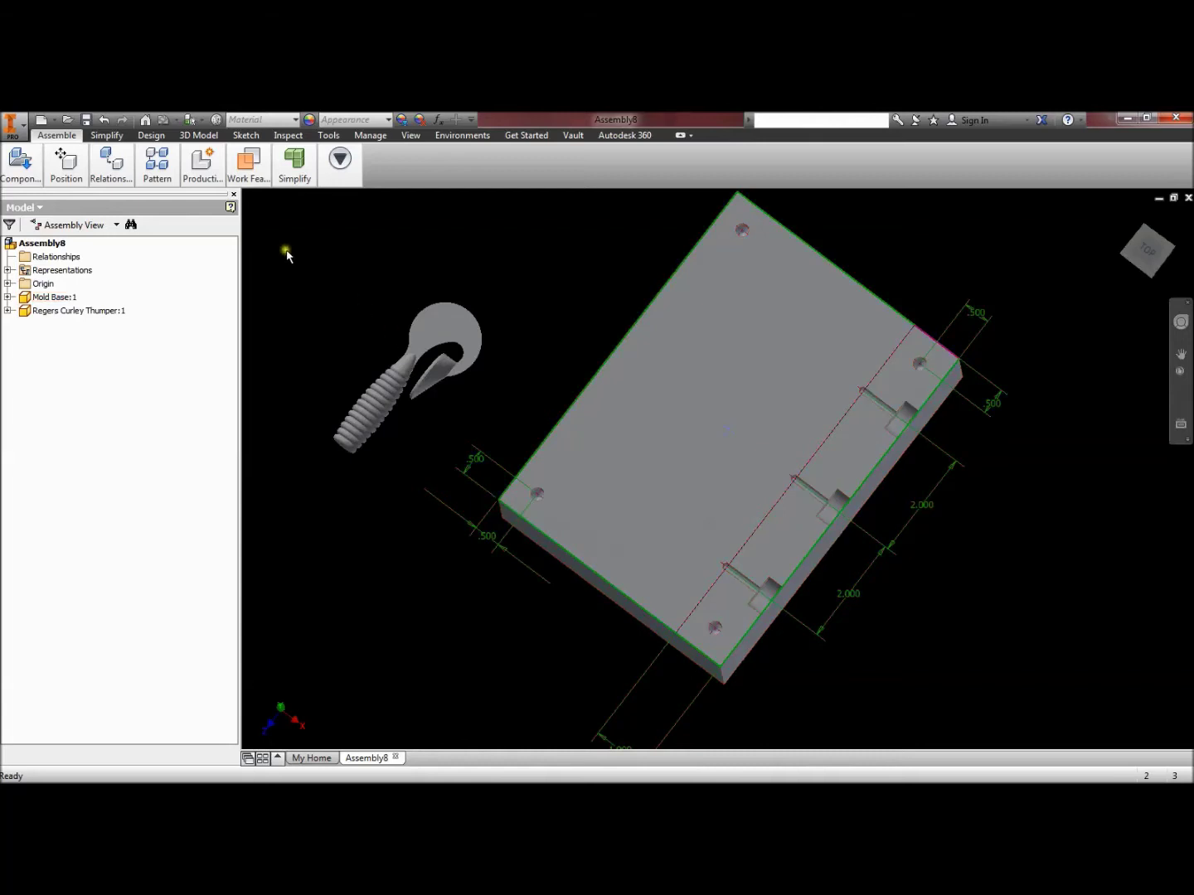
left_click(75, 170)
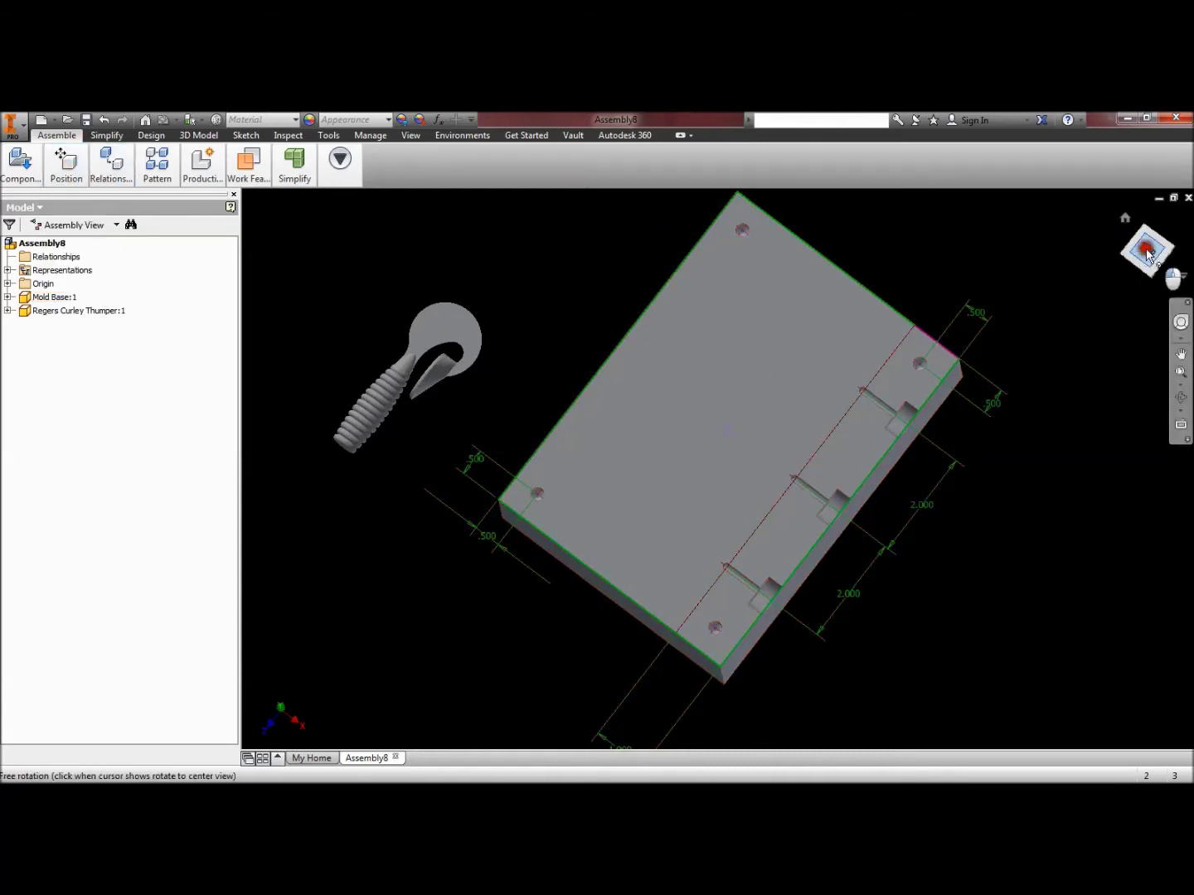
left_click(1148, 255)
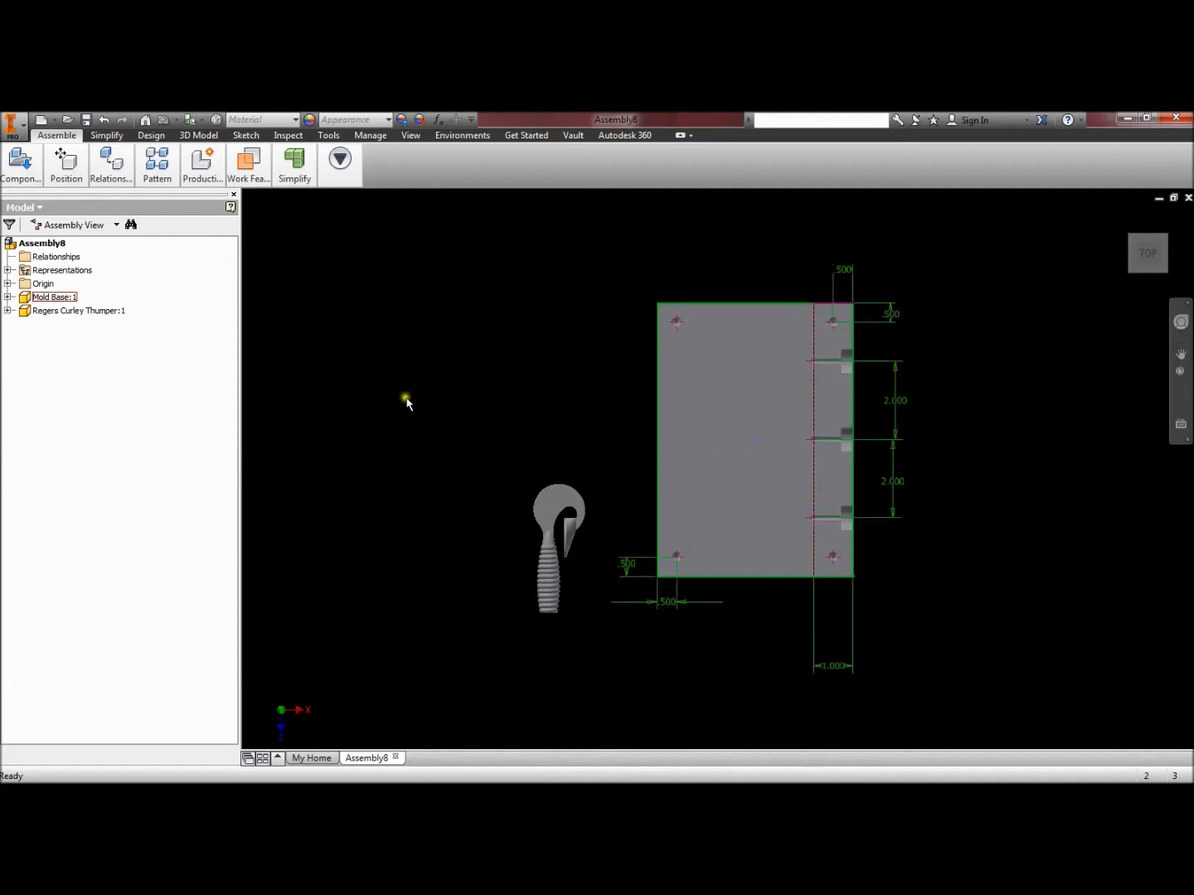
Free Rotate the Curley Thumper lure to lie horizontally, tail toward the mold base
left_click(63, 171)
left_click(75, 217)
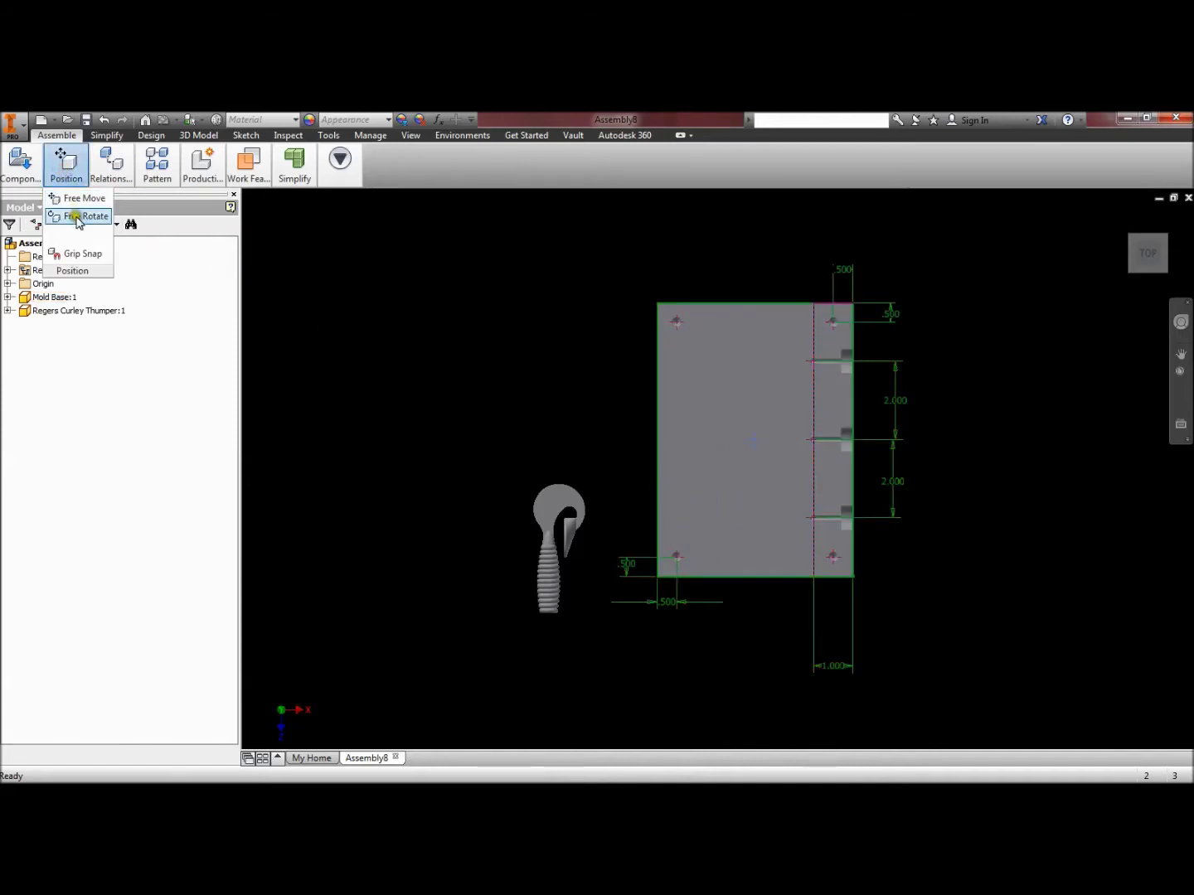
left_click(550, 571)
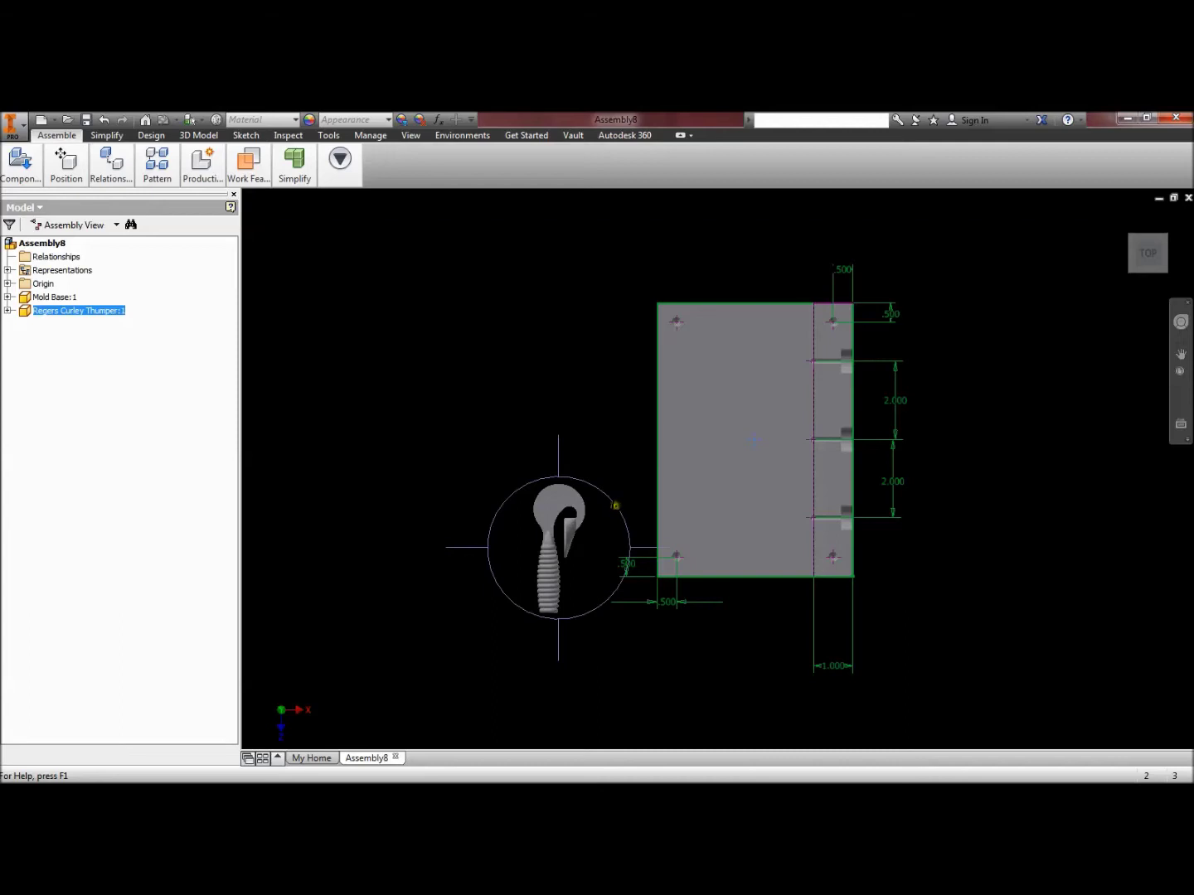
mouse_move(619, 503)
left_mouse_down()
mouse_move(599, 474)
mouse_move(525, 469)
mouse_move(488, 484)
mouse_move(489, 474)
left_mouse_up()
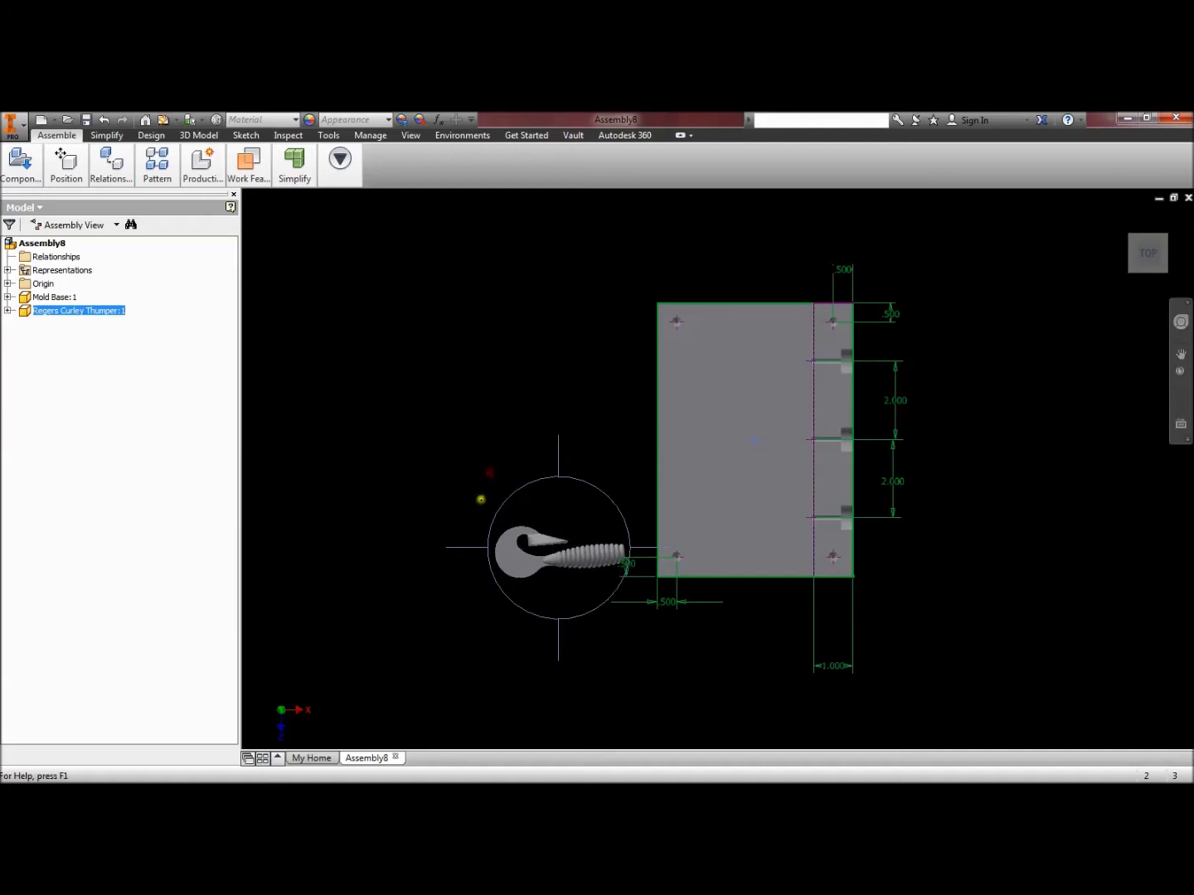
key("Escape")
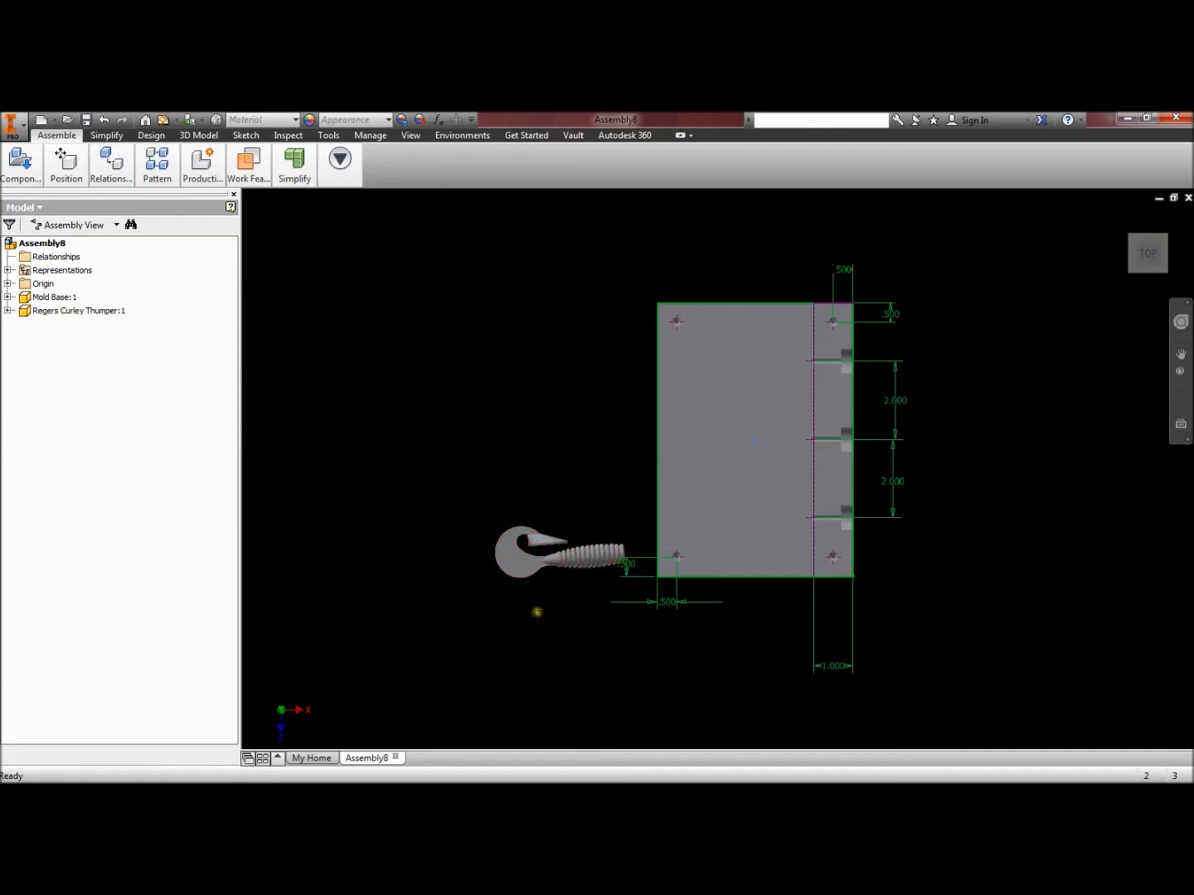
Drag Regers Curley Thumper copies :2 and :3 from the browser, stacked beside the mold base
middle_click_drag(536, 609, 442, 480)
middle_click_drag(717, 640, 669, 672)
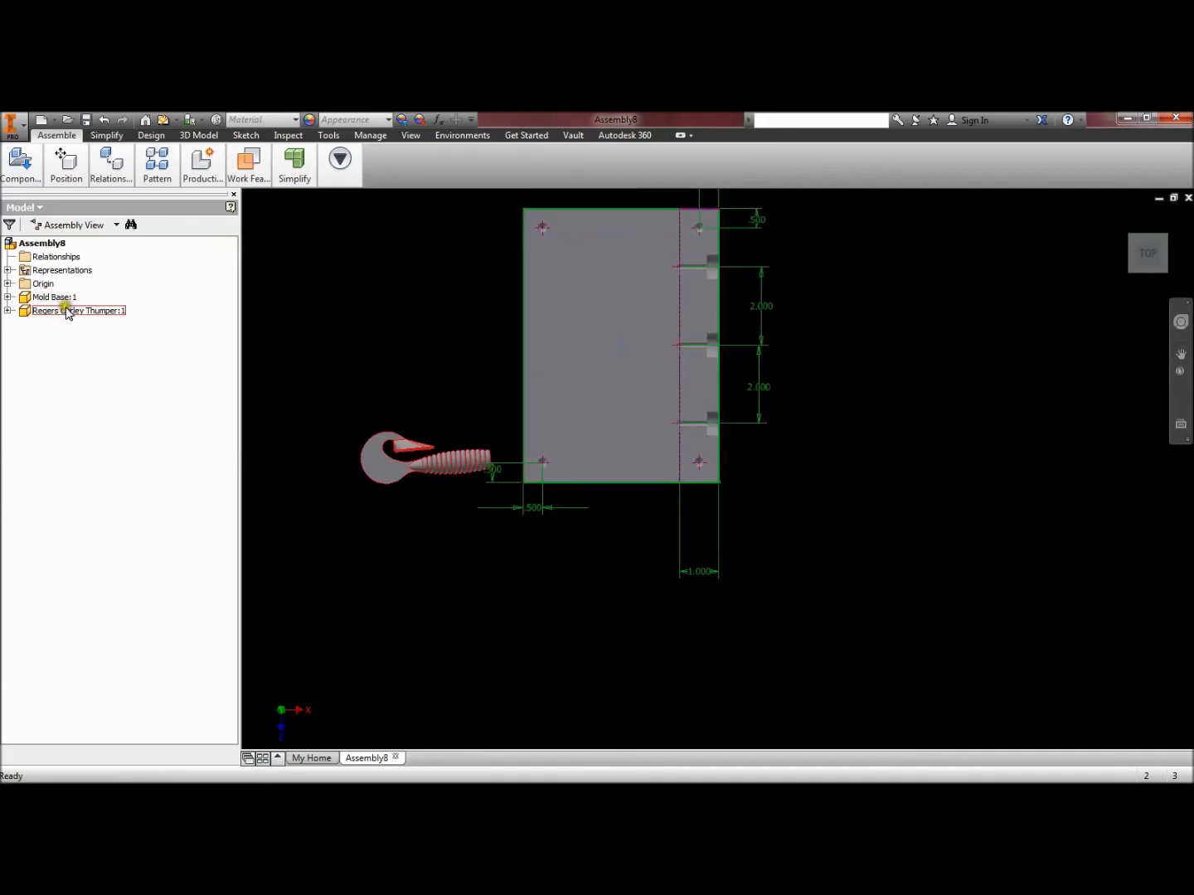
left_click_drag(67, 311, 455, 376)
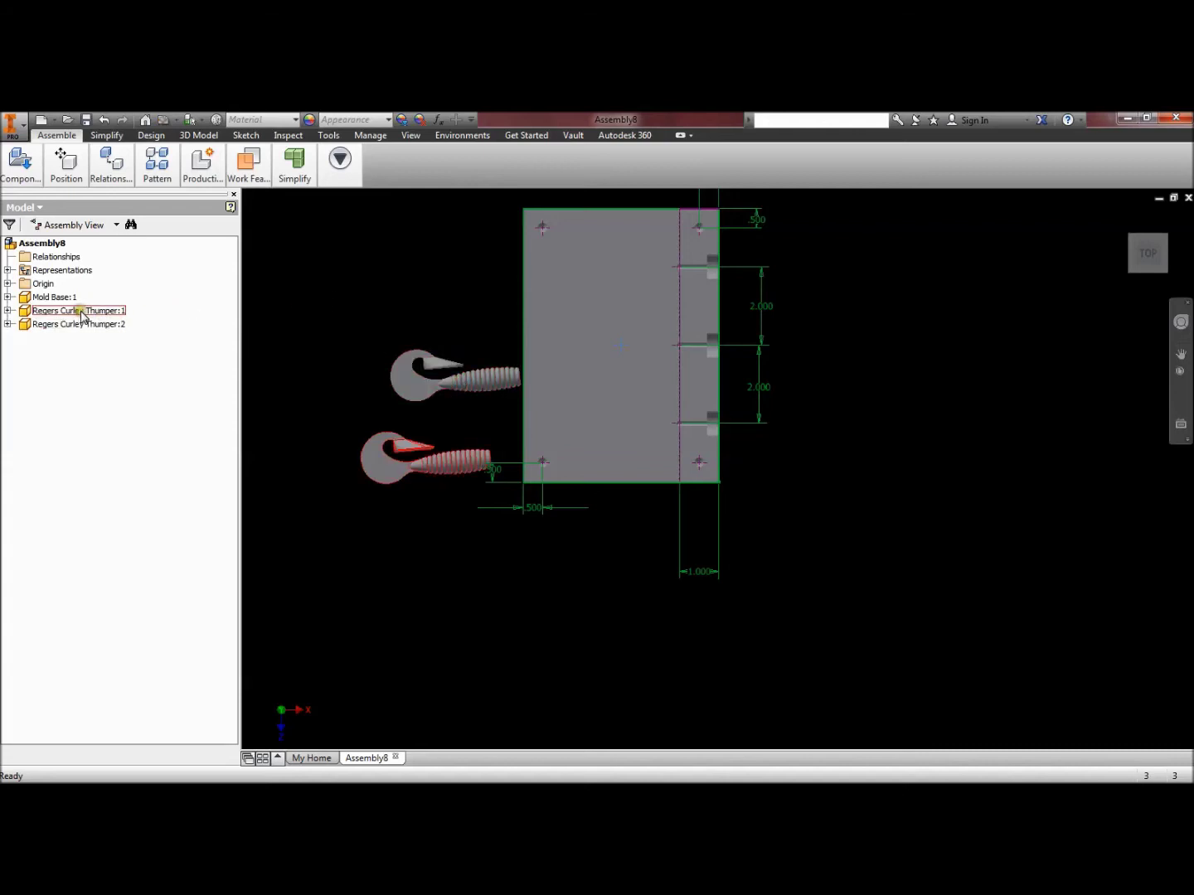
left_click_drag(88, 322, 410, 287)
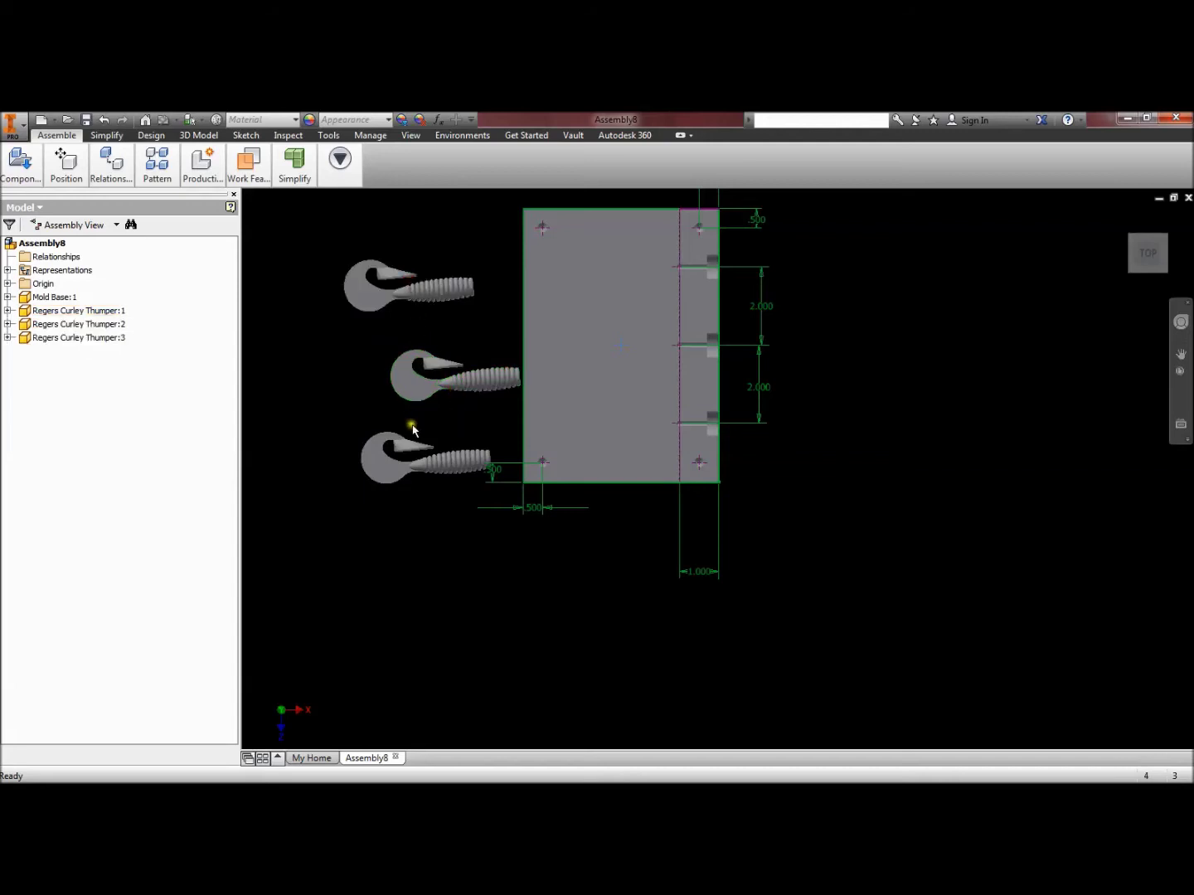
mouse_move(632, 497)
middle_mouse_down("shift")
mouse_move(601, 479)
mouse_move(635, 498)
mouse_move(623, 496)
middle_mouse_up("shift")
left_click_drag(479, 388, 439, 384)
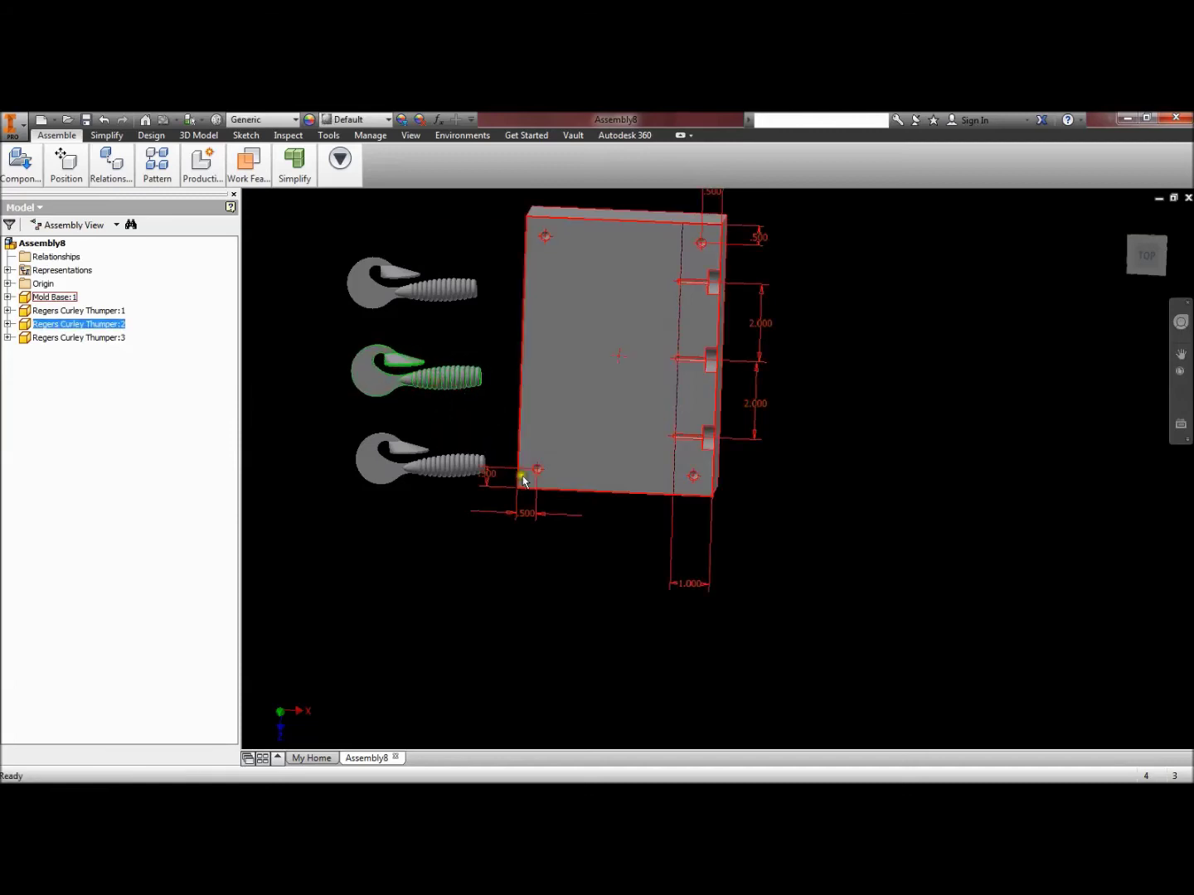
middle_click_drag(586, 534, 541, 510, "shift")
Mate the first lure's tail end to a gate in the mold base
left_click(121, 161)
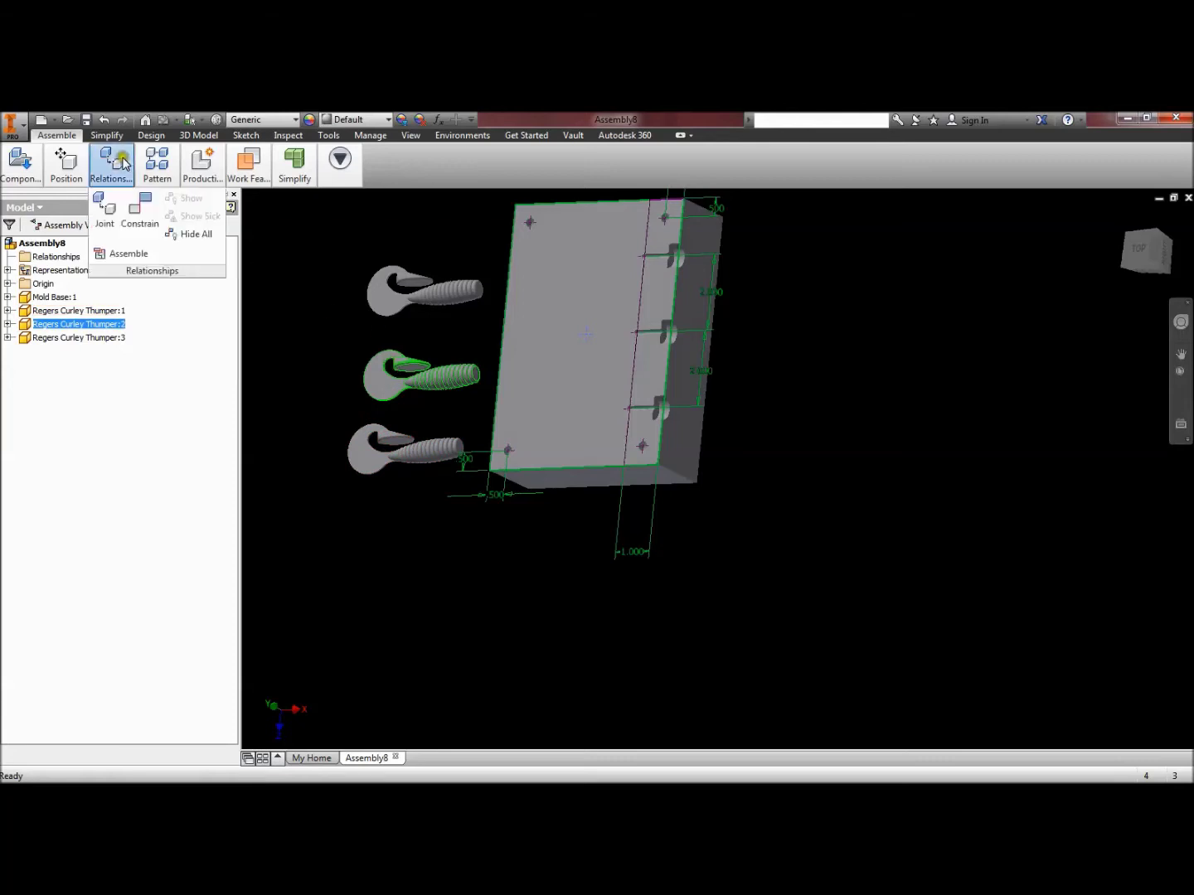
left_click(143, 215)
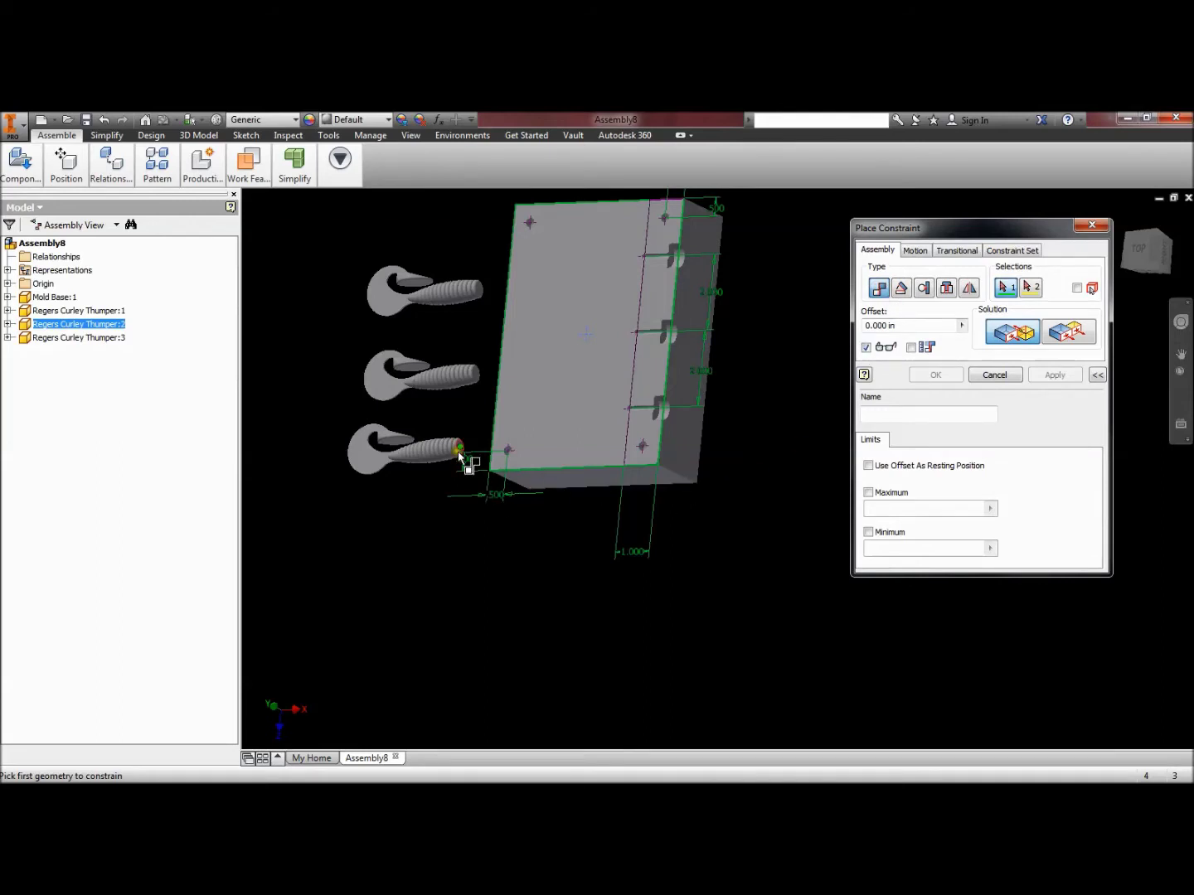
scroll(459, 456, "up", 10)
scroll(460, 455, "down", 10)
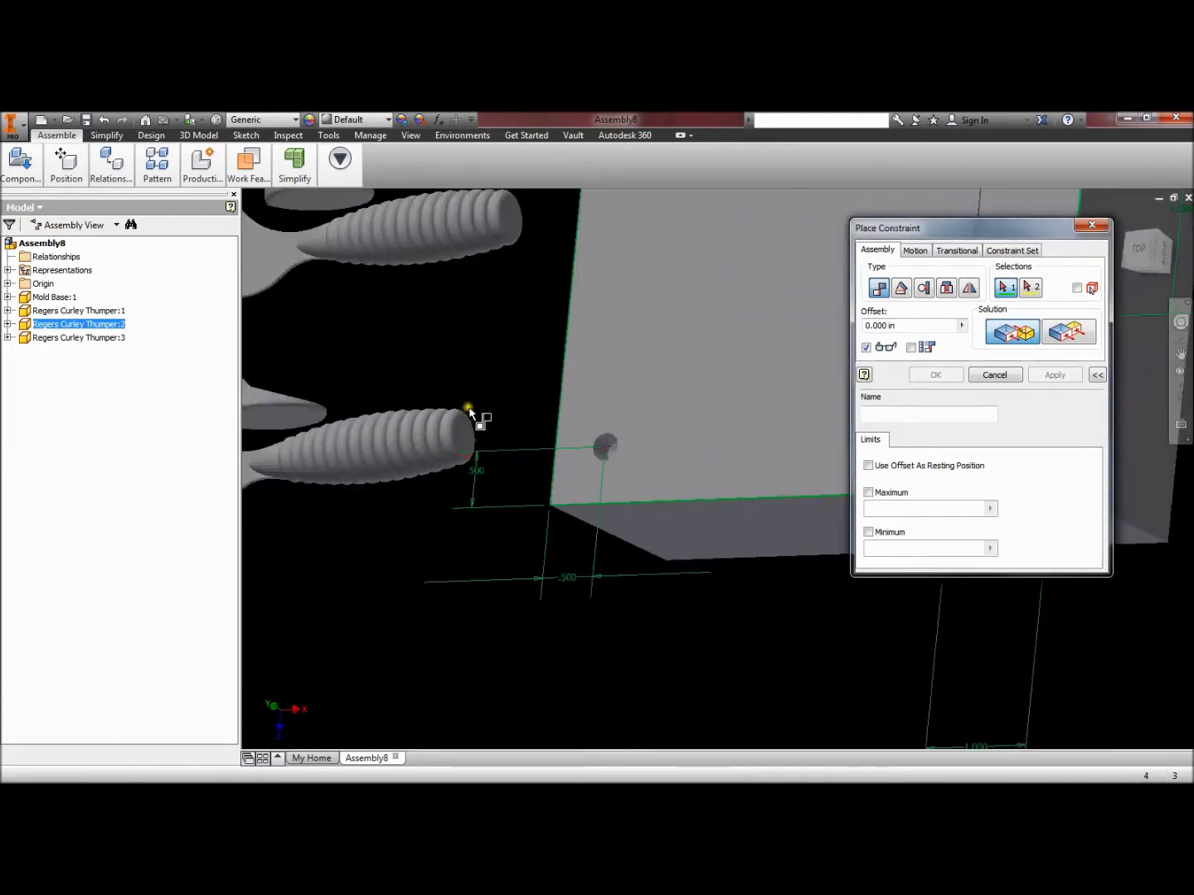
left_click(468, 427)
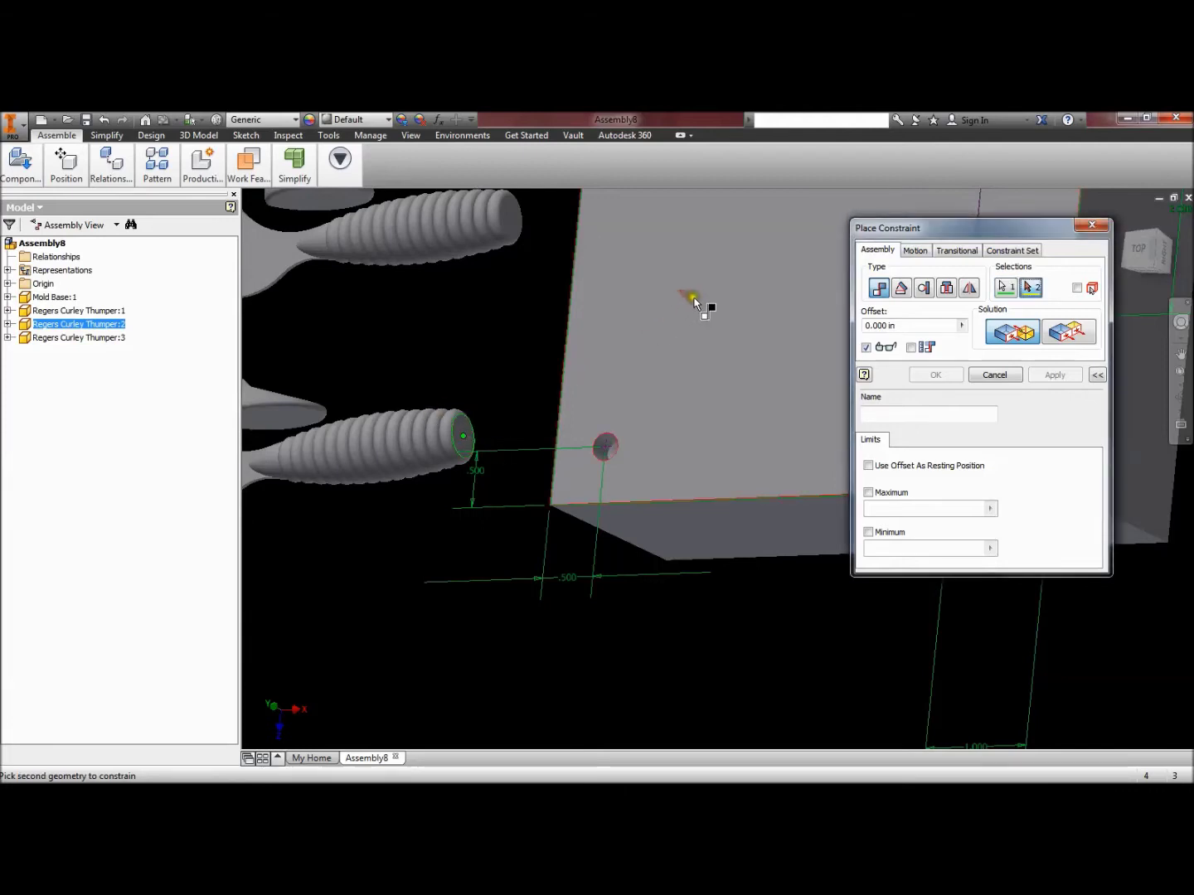
scroll(655, 358, "up", 4)
scroll(543, 382, "up", 2)
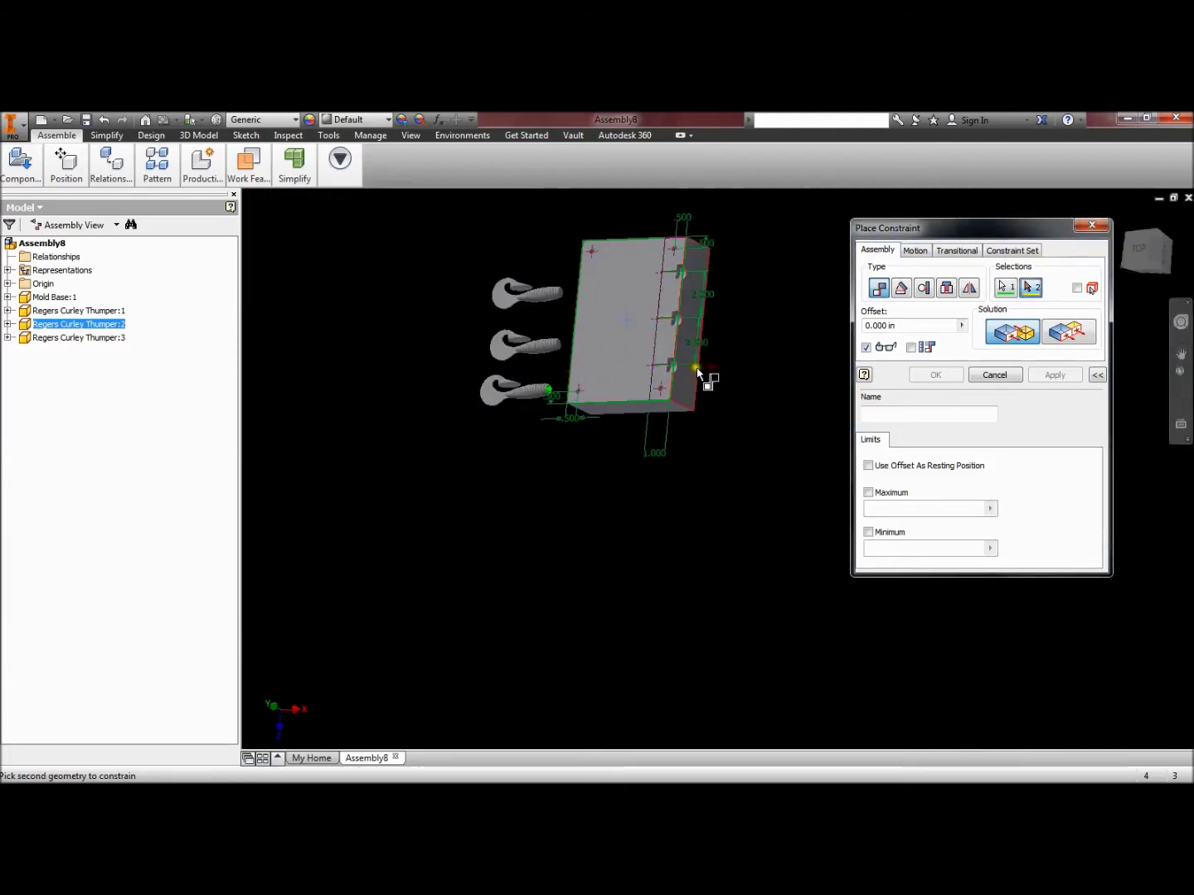
scroll(660, 373, "down", 6)
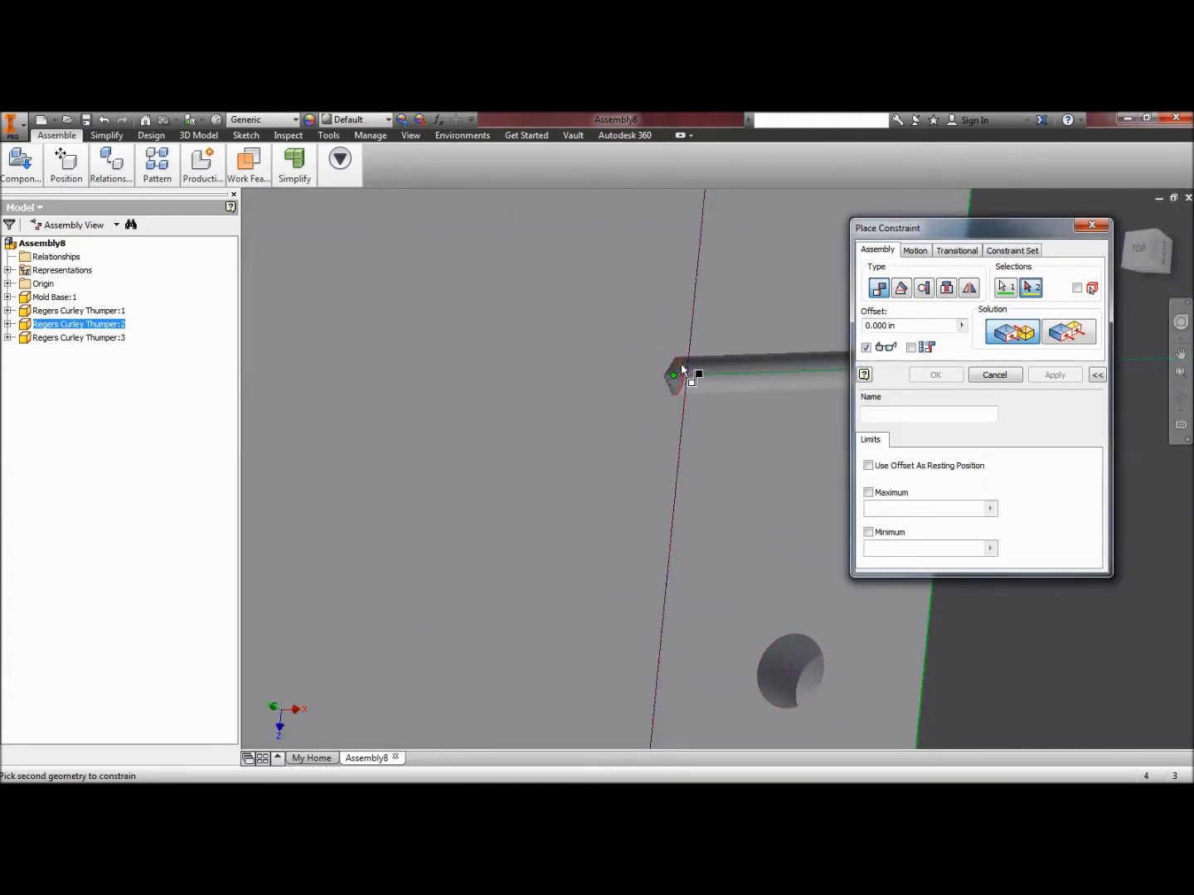
mouse_move(684, 376)
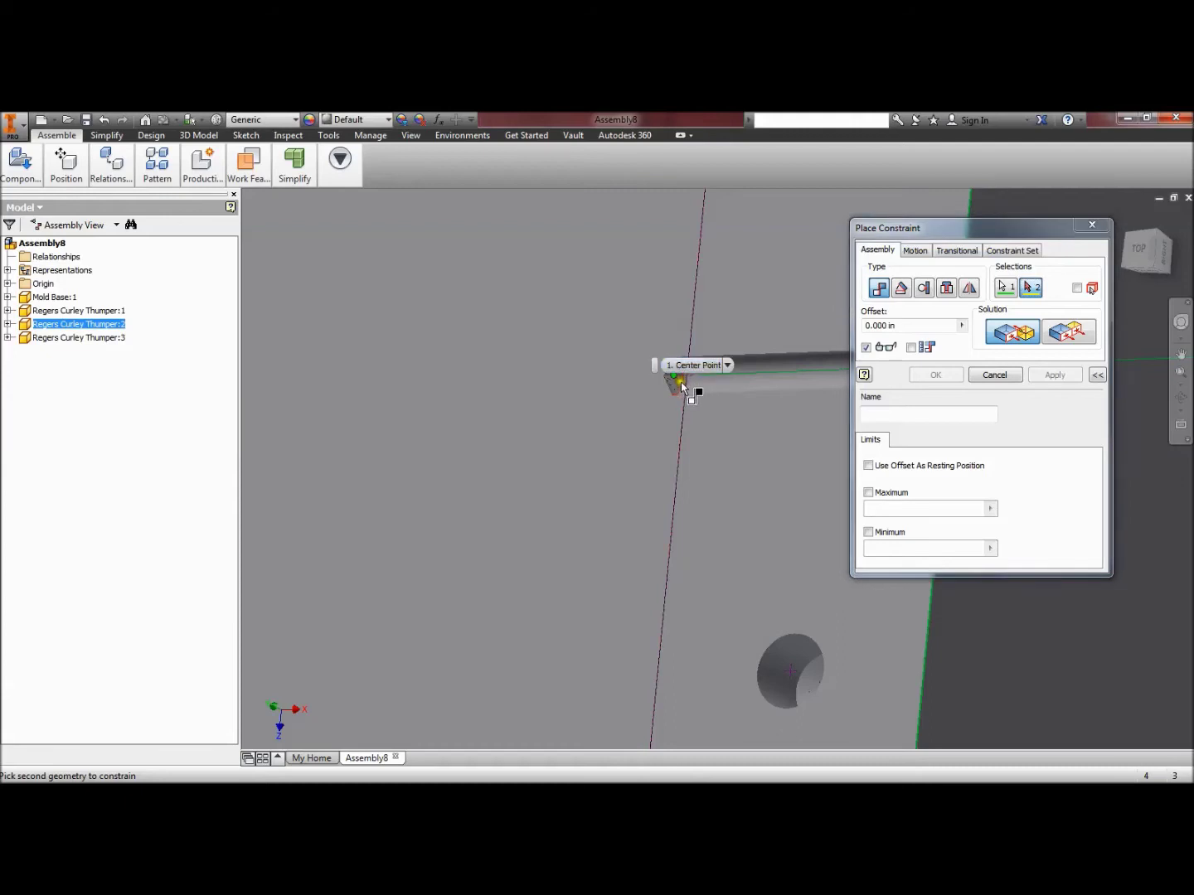
left_click(681, 387)
scroll(614, 472, "up", 3)
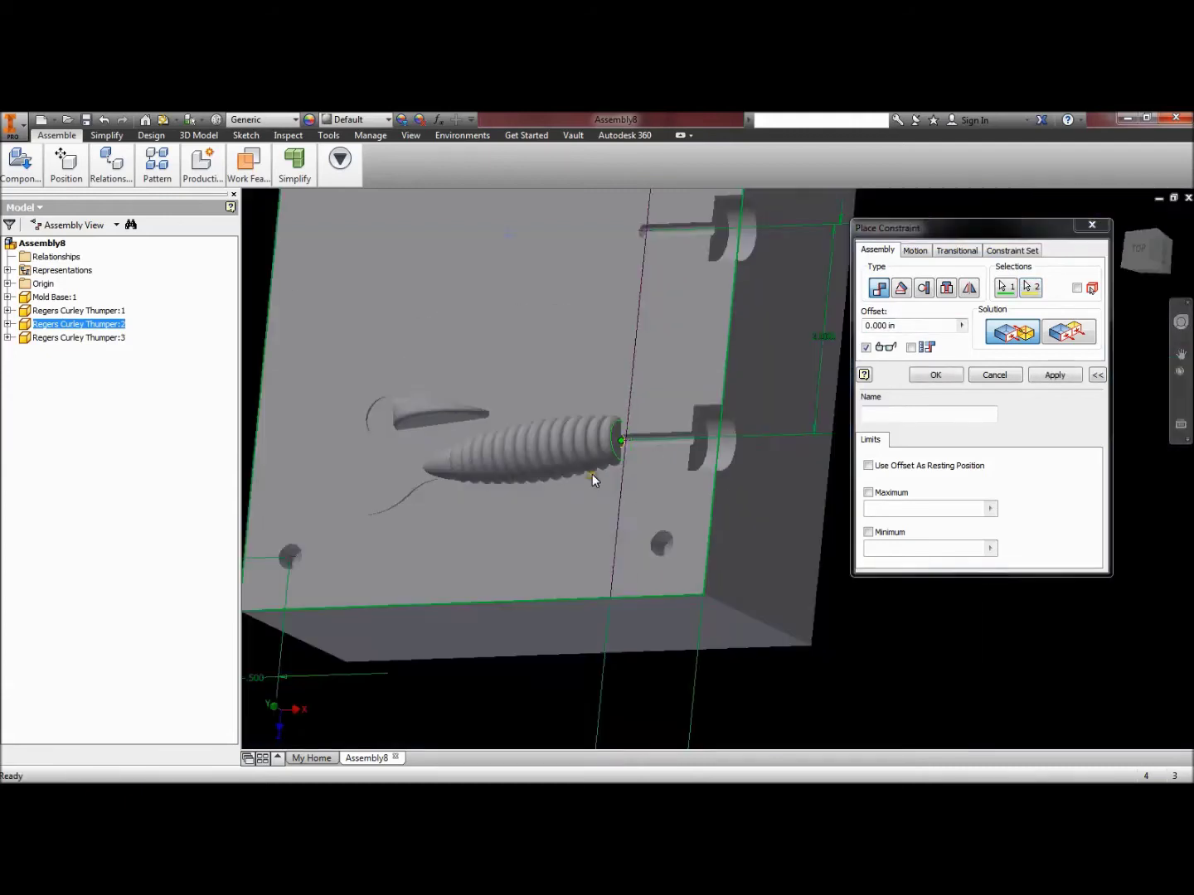
scroll(592, 474, "up", 2)
left_click(1049, 376)
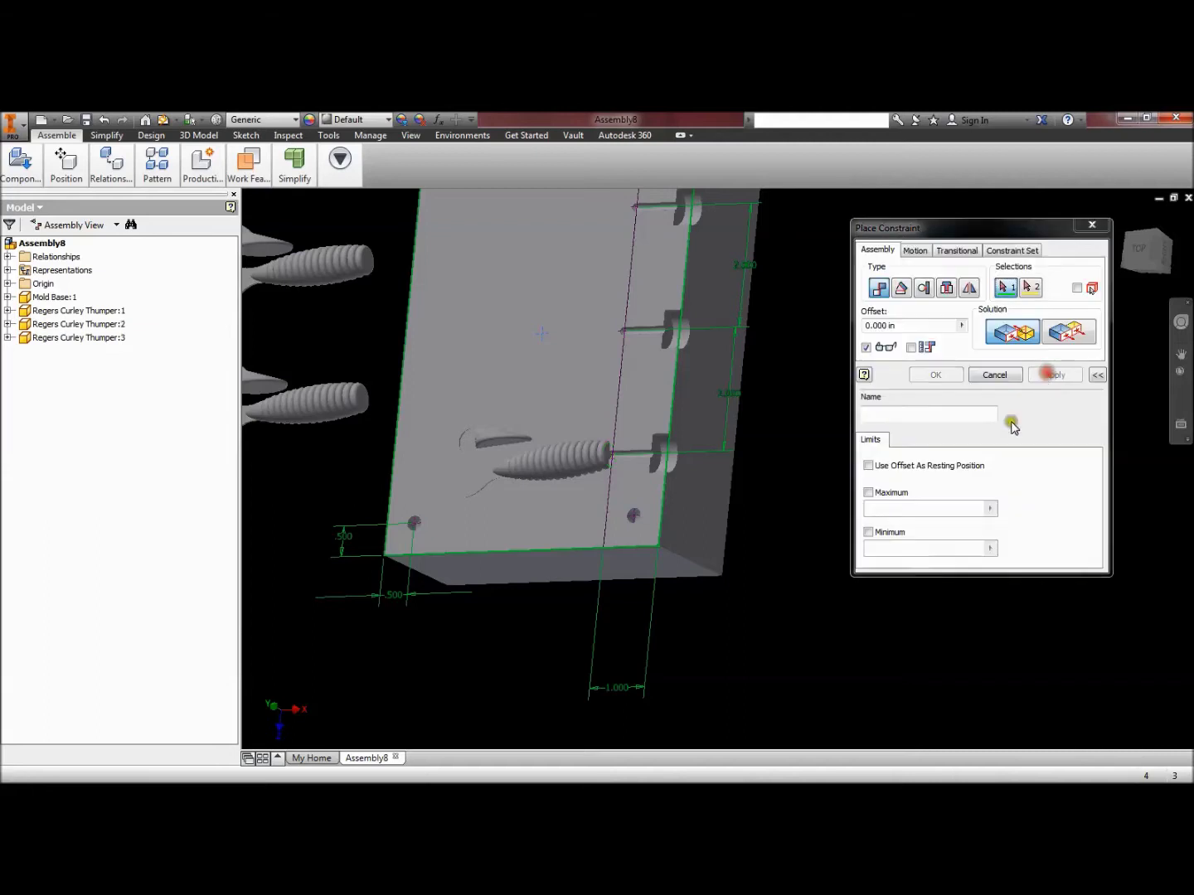
Mate the second lure's tail end to the upper gate pin end
left_click(362, 408)
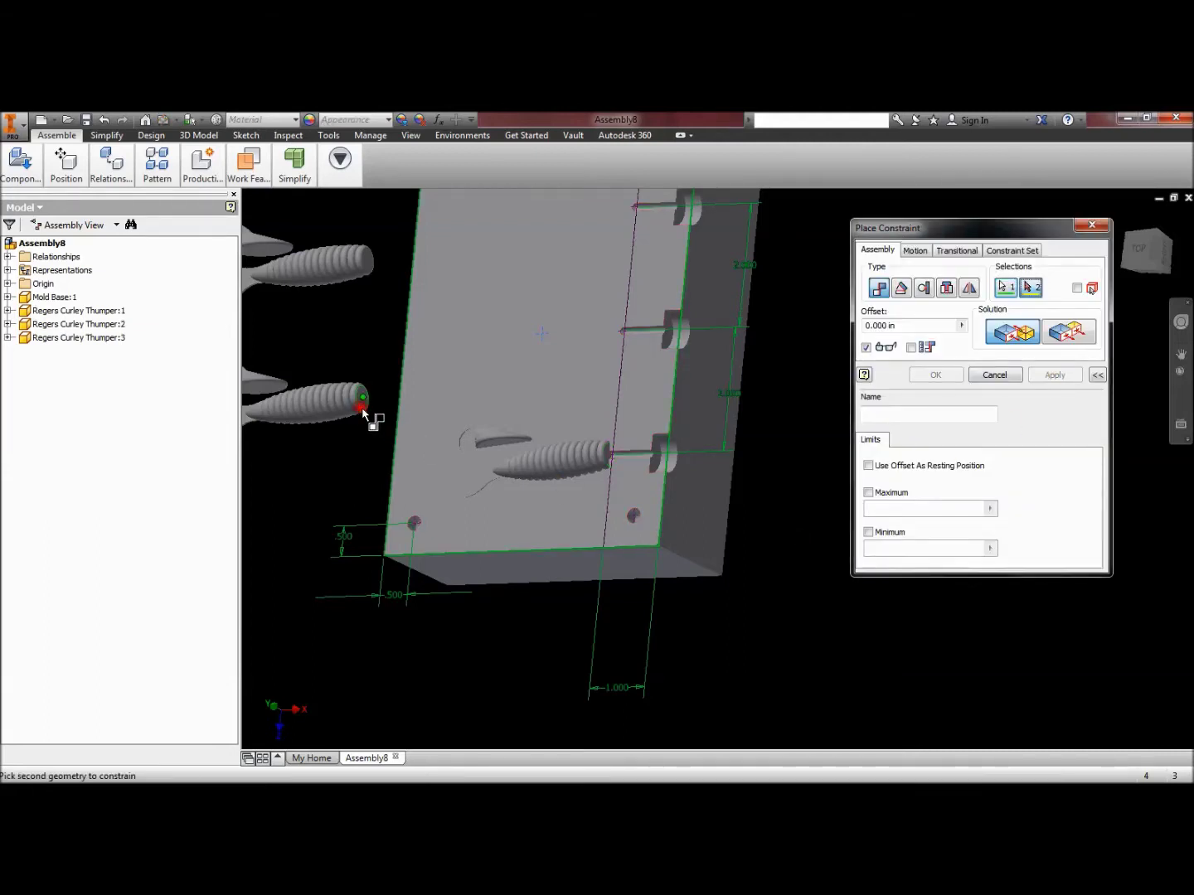
scroll(627, 333, "down", 2)
scroll(627, 335, "down", 2)
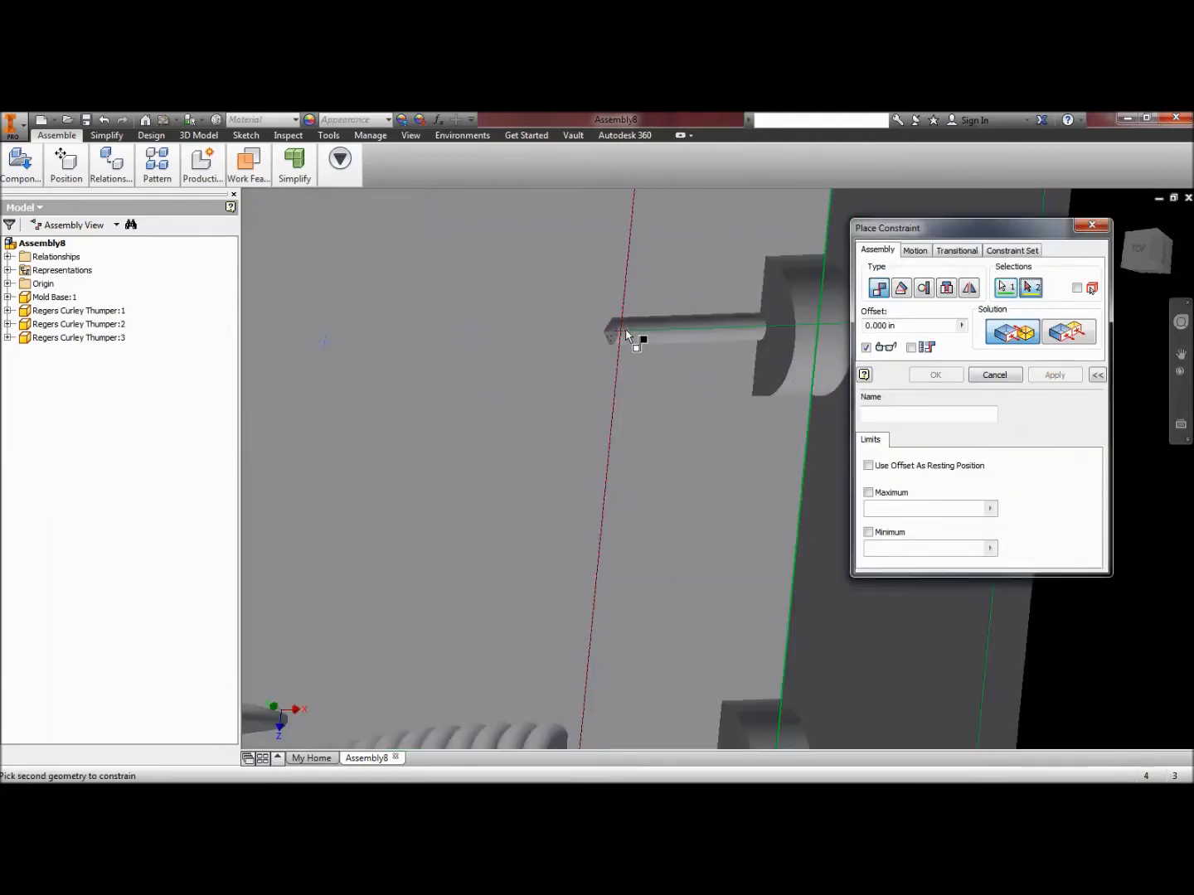
left_click(614, 339)
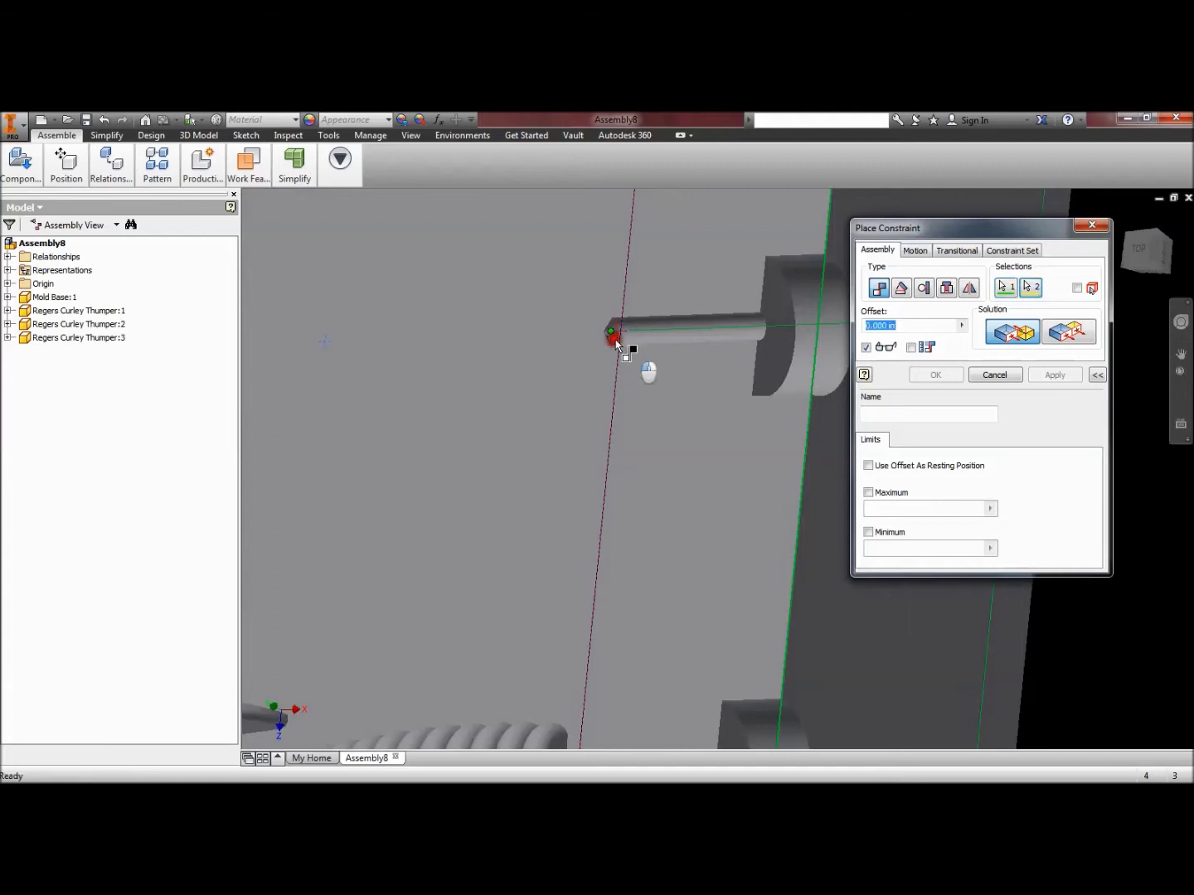
scroll(616, 342, "up", 6)
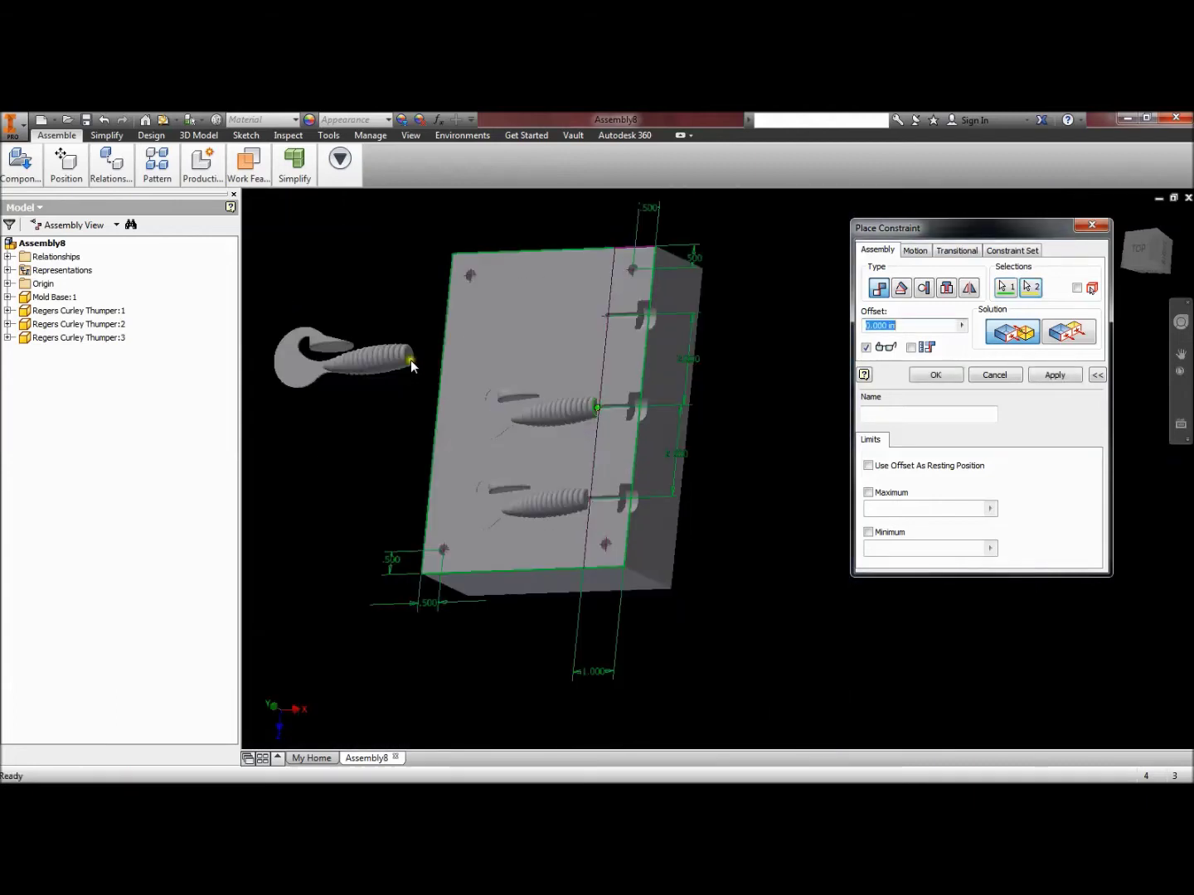
left_click(1056, 374)
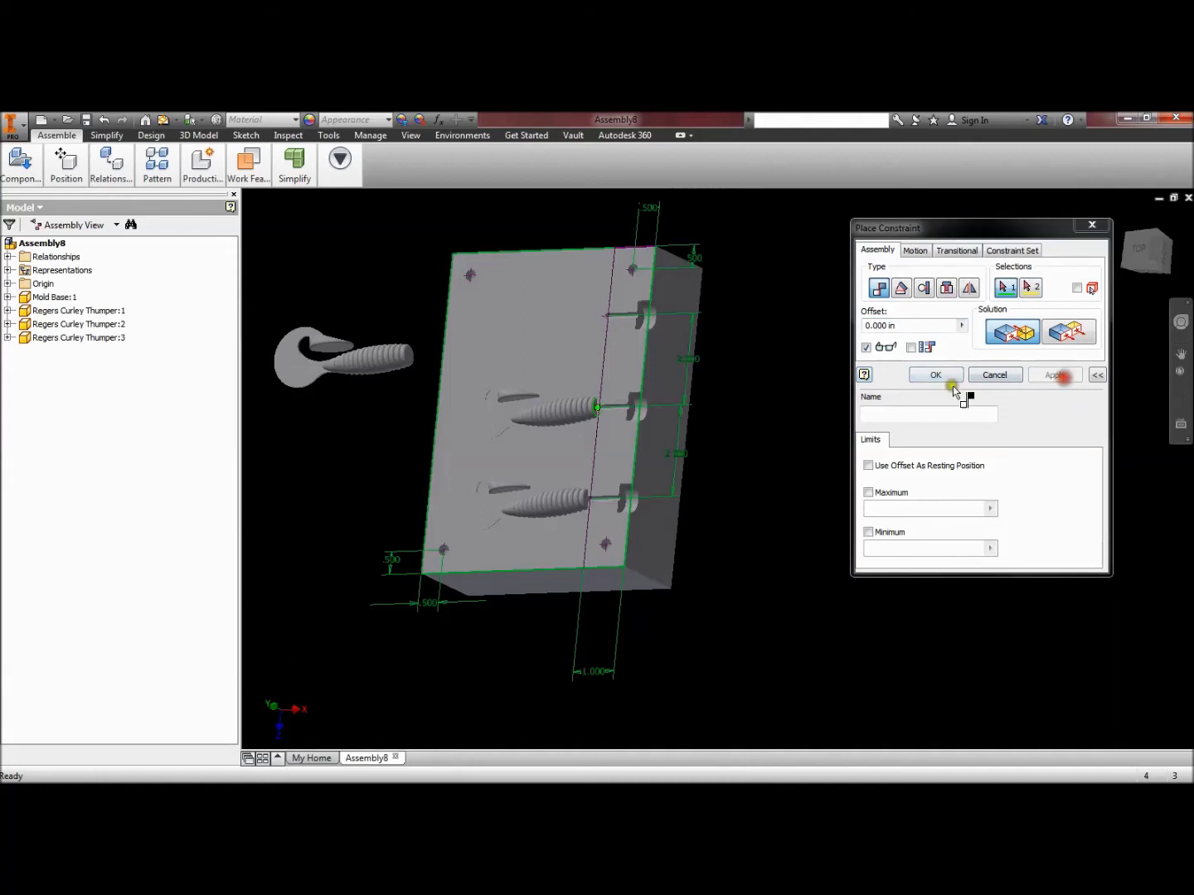
Mate the third lure's tail tip to the remaining gate's cone edge, then close Place Constraint
left_click(407, 362)
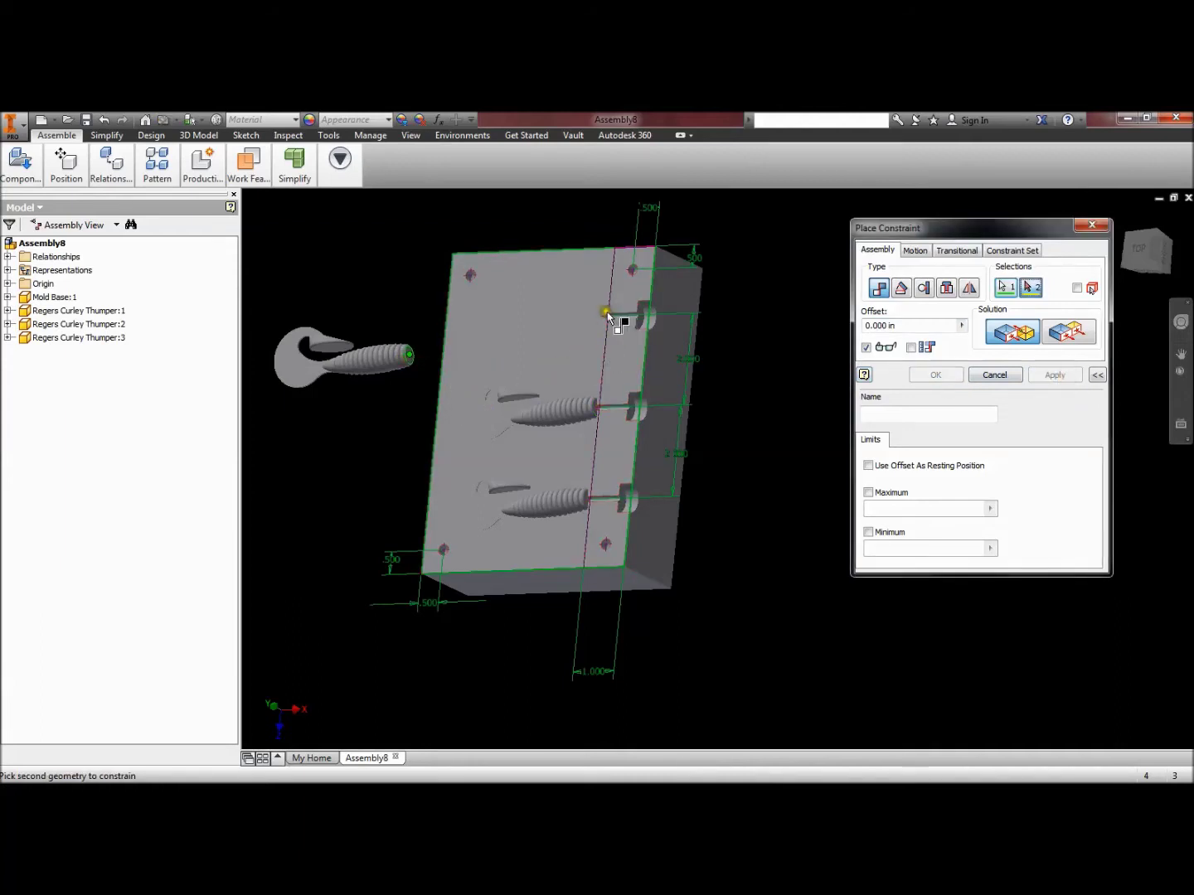
scroll(611, 323, "down", 2)
scroll(617, 325, "up", 10)
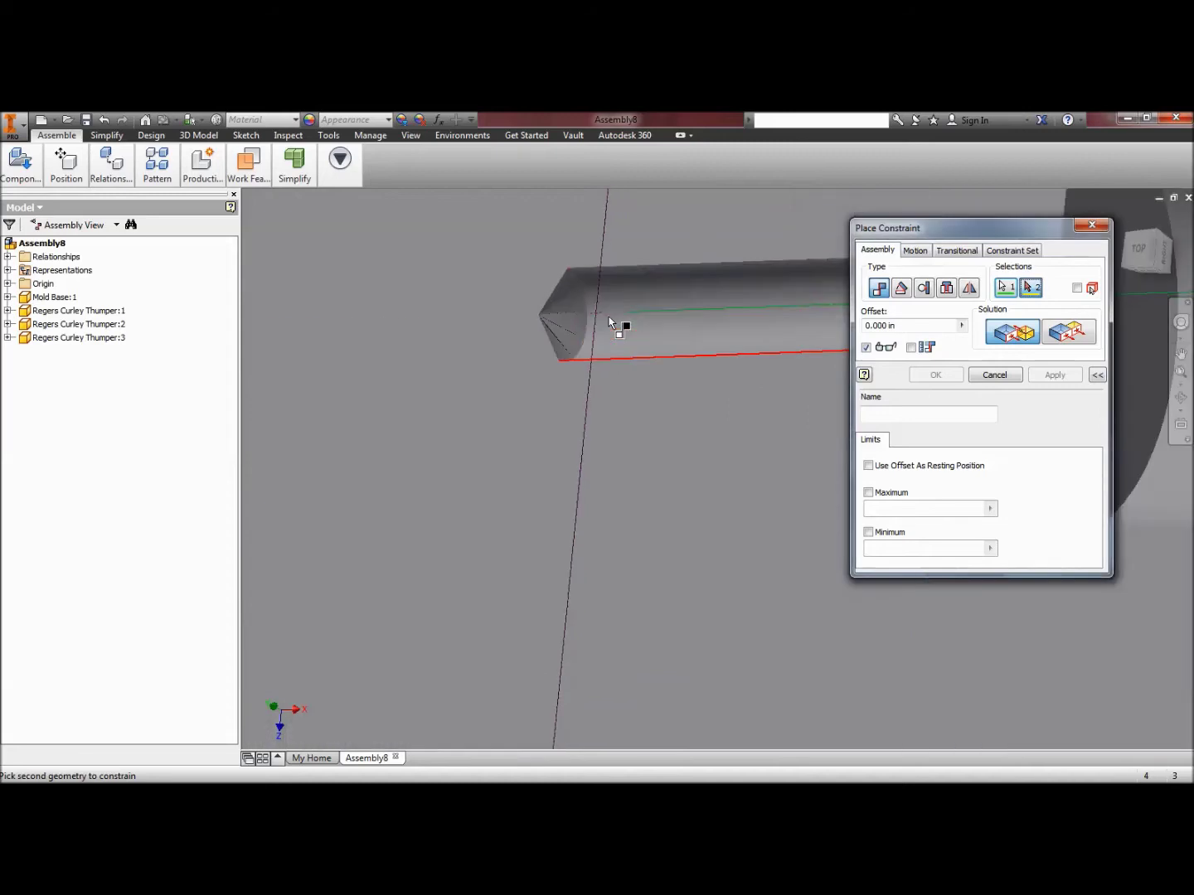
left_click(590, 337)
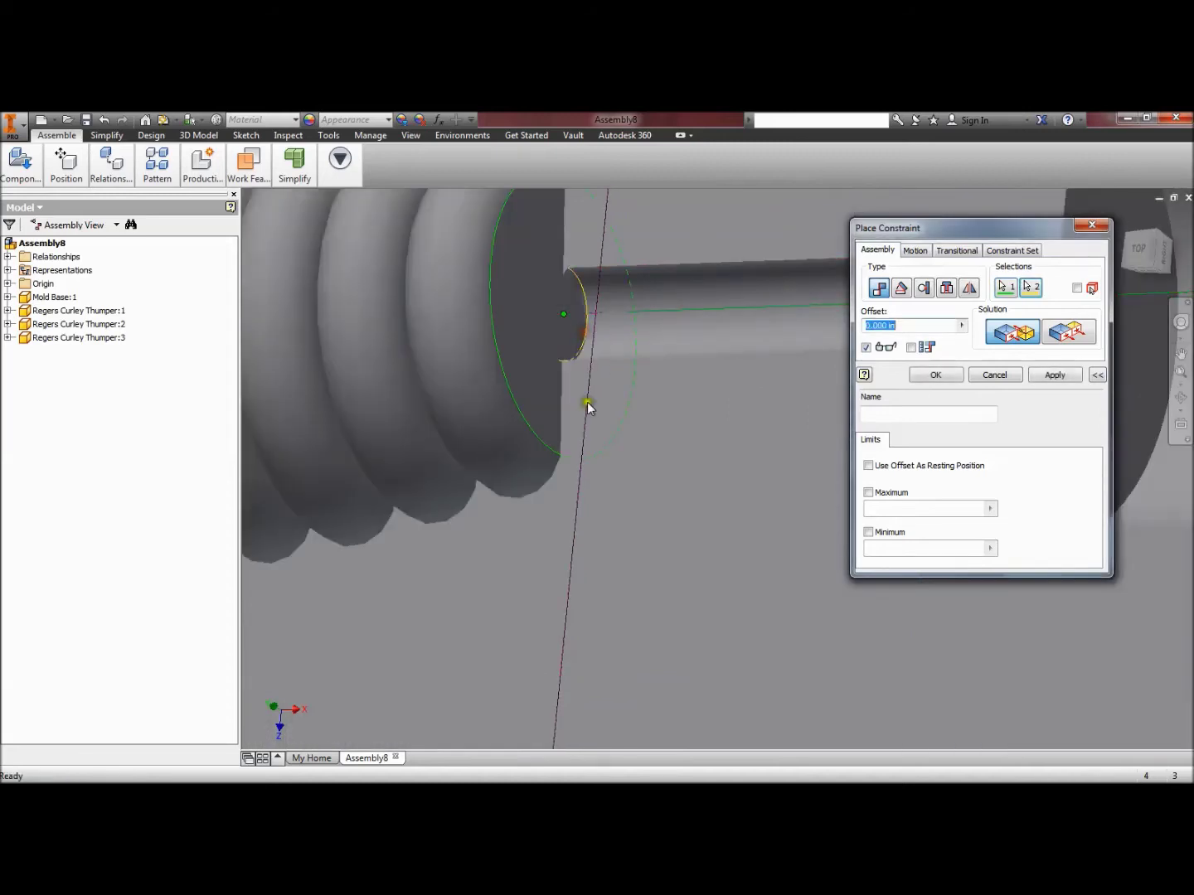
left_click(1056, 378)
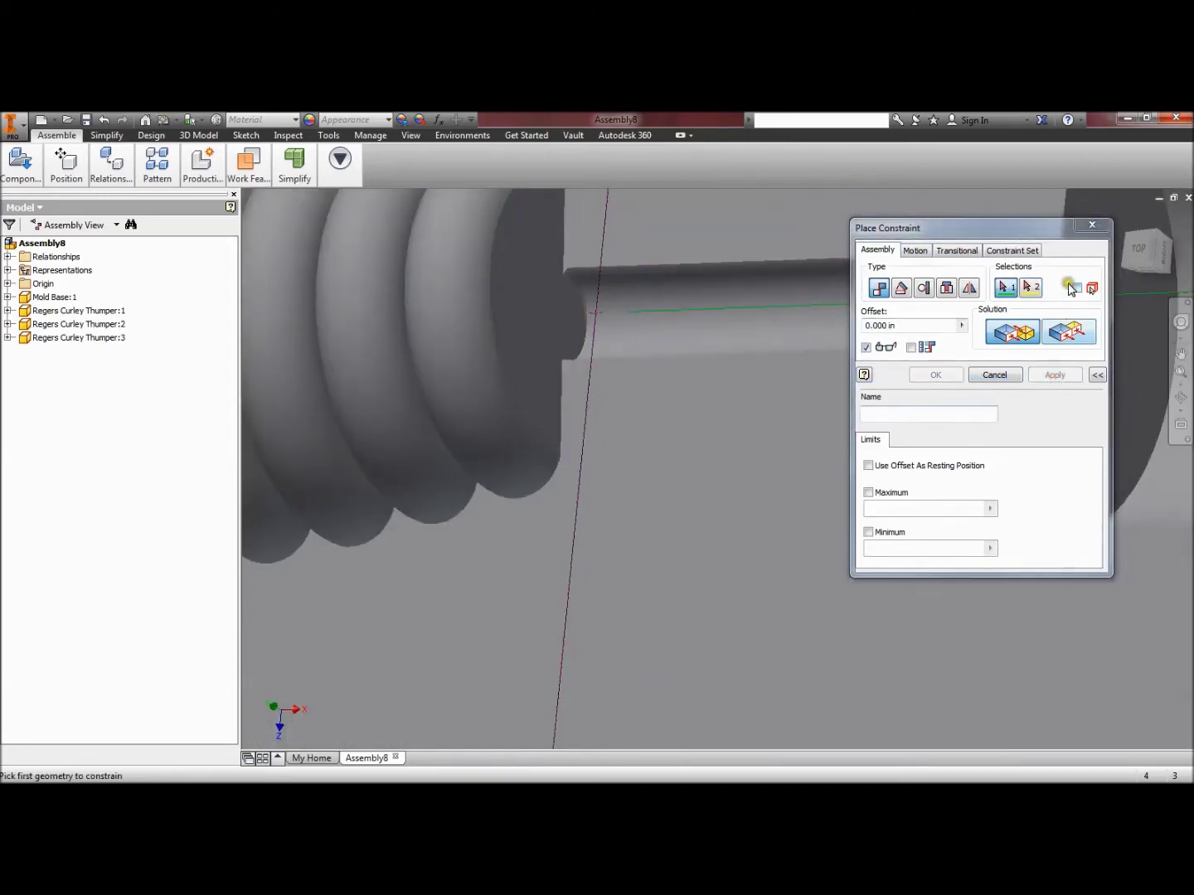
left_click(1092, 225)
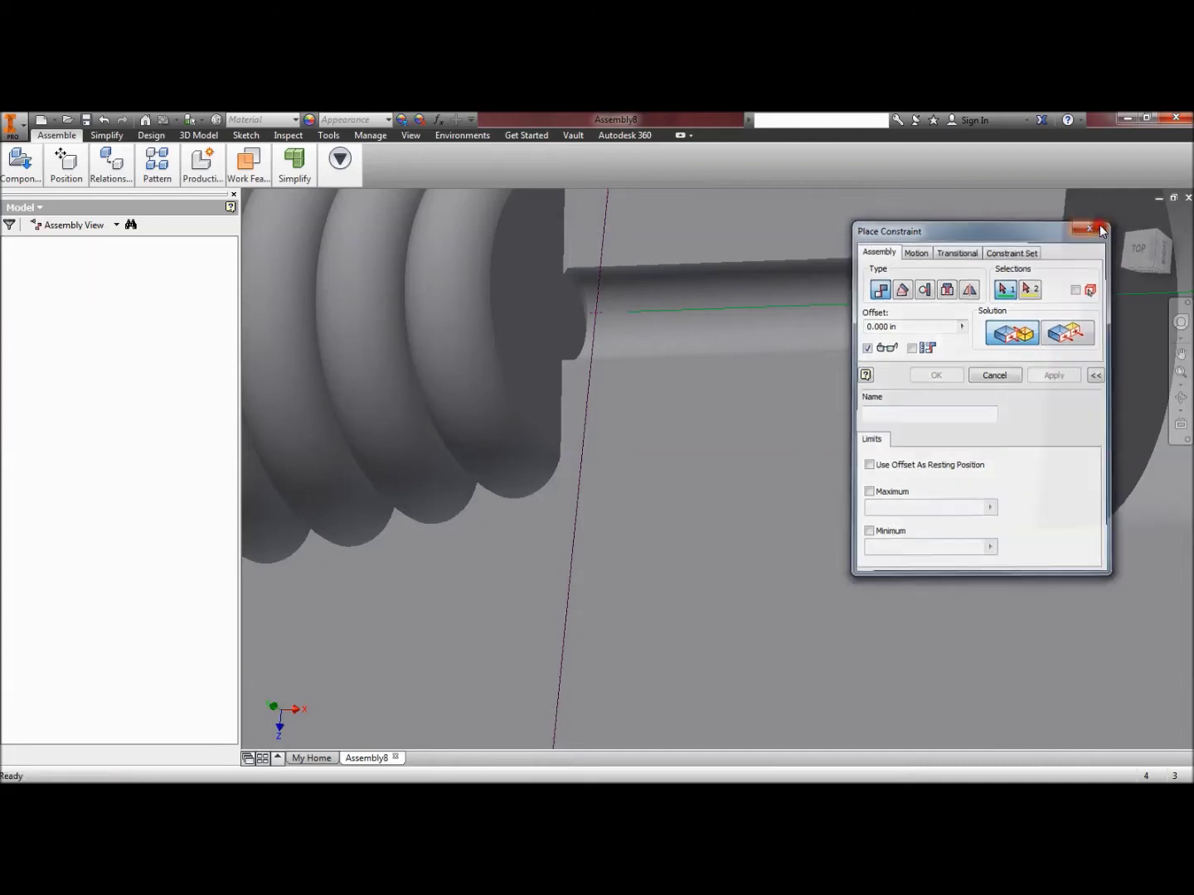
key("F6")
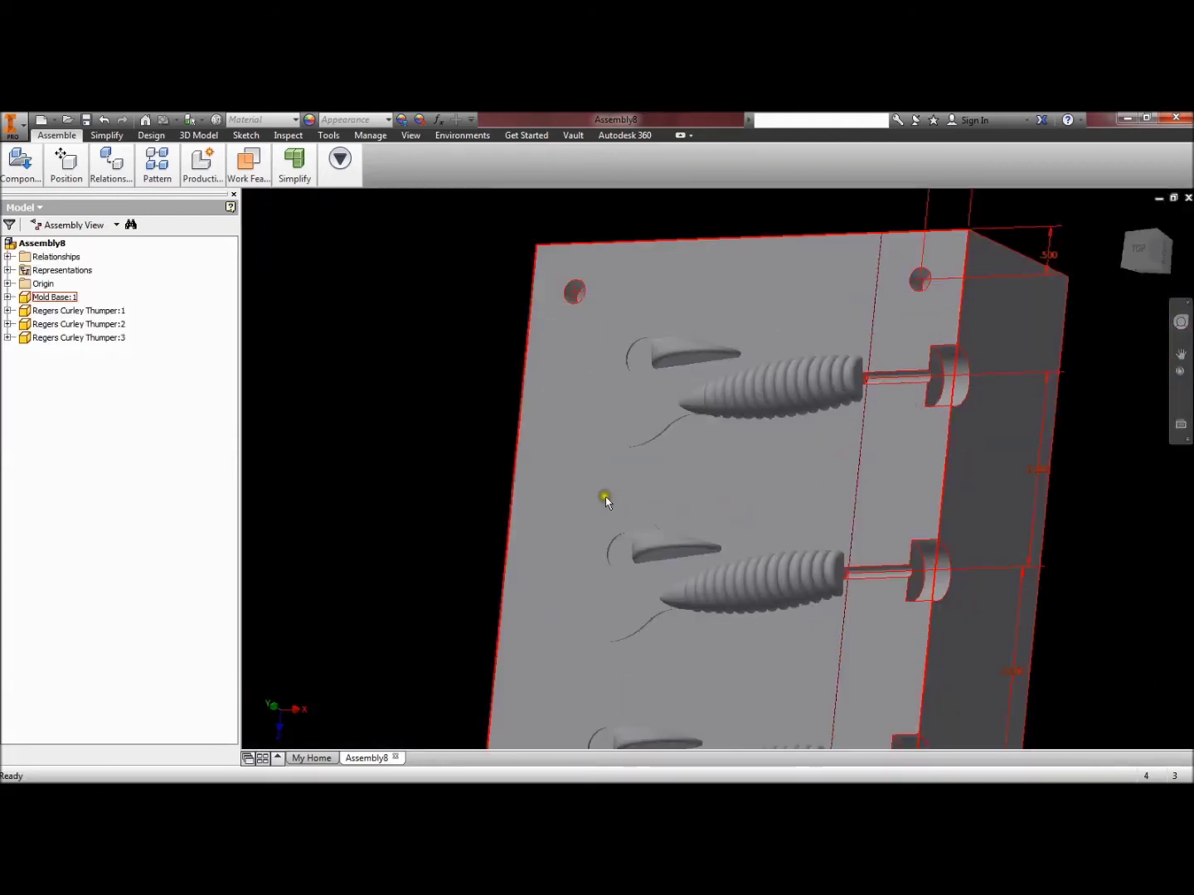
Save the assembly as Assembly8.iam in the Molds folder
scroll(605, 489, "down", 2)
left_click_drag(573, 470, 548, 407)
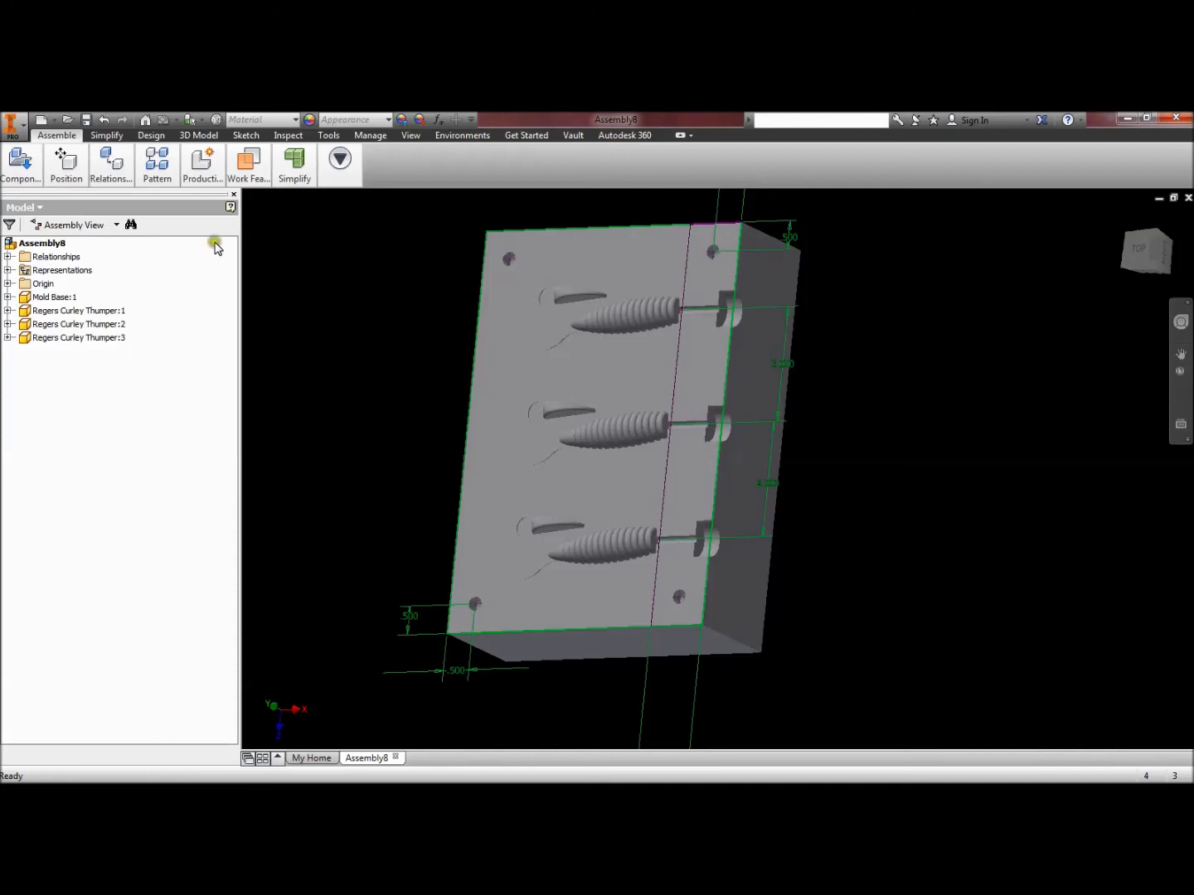
left_click(66, 163)
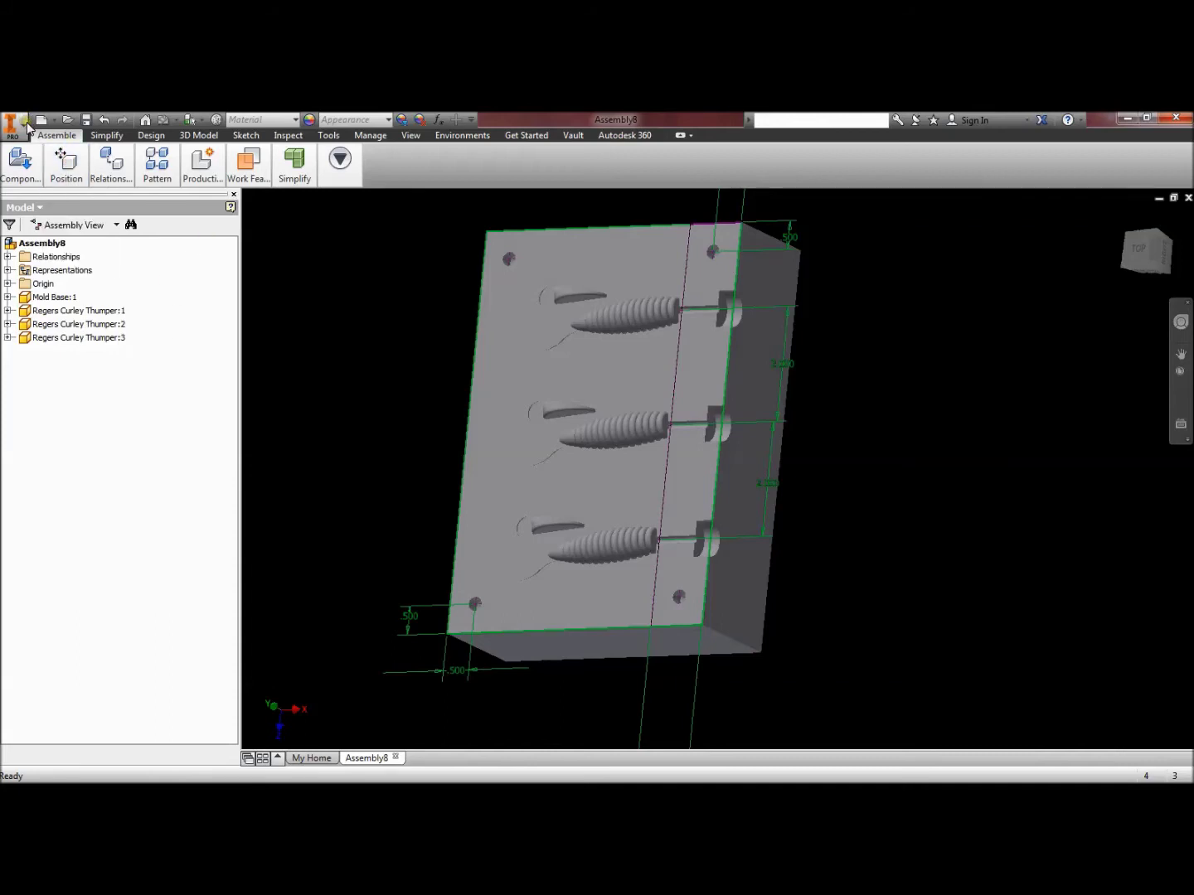
left_click(27, 129)
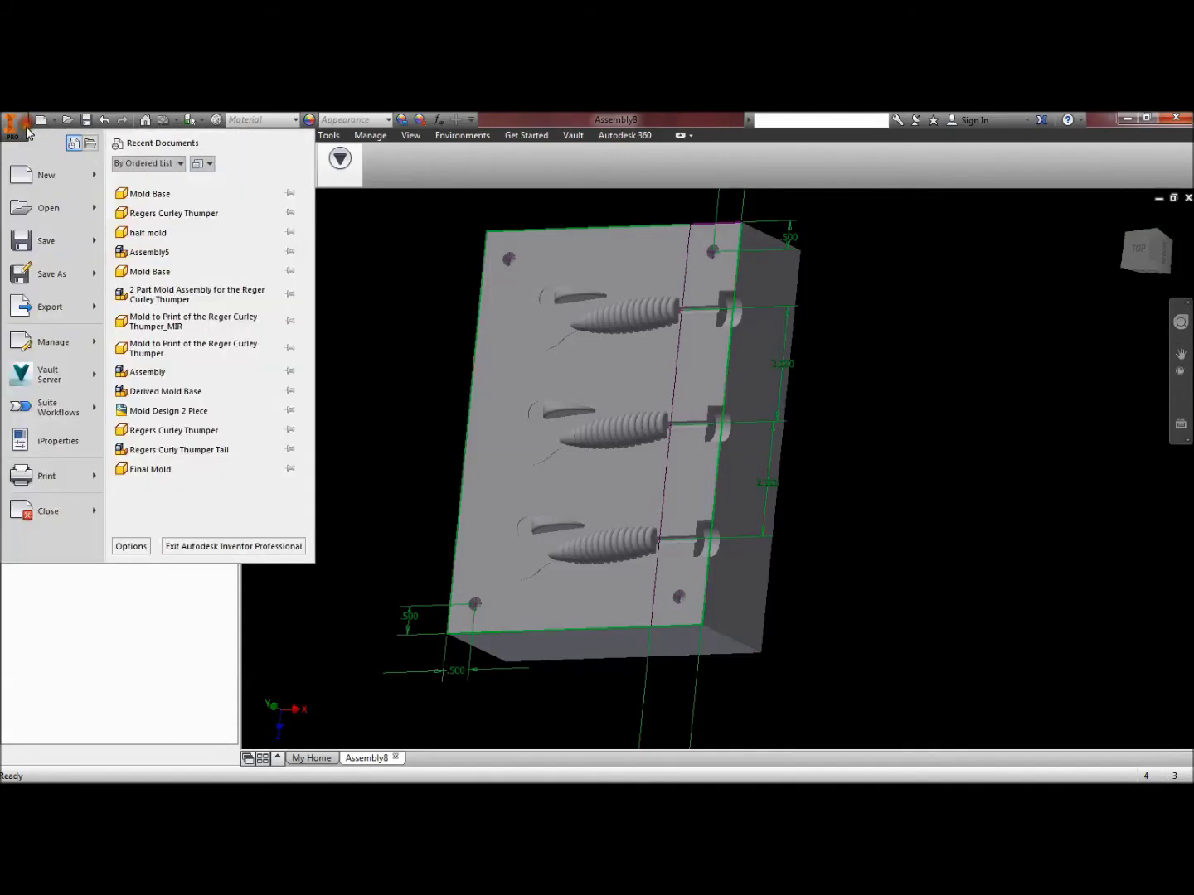
left_click(51, 273)
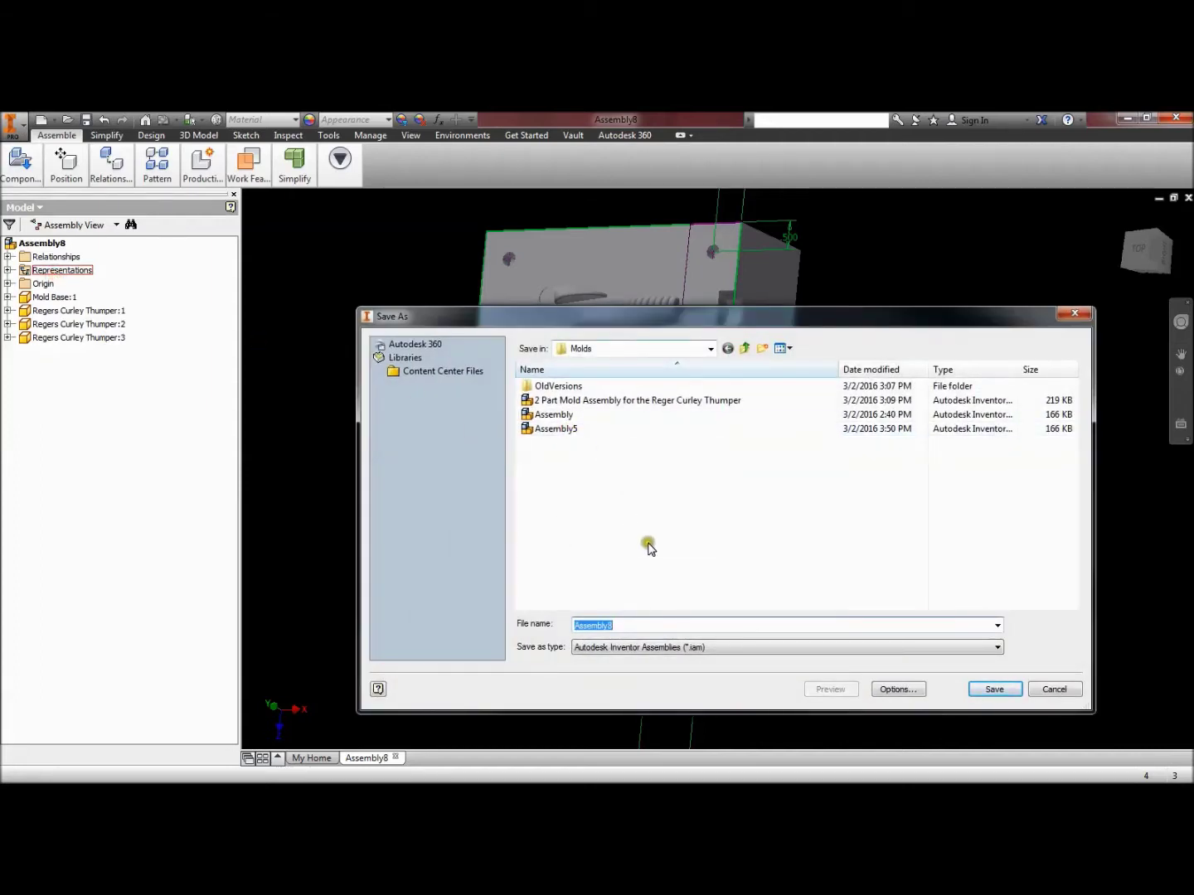
left_click(999, 691)
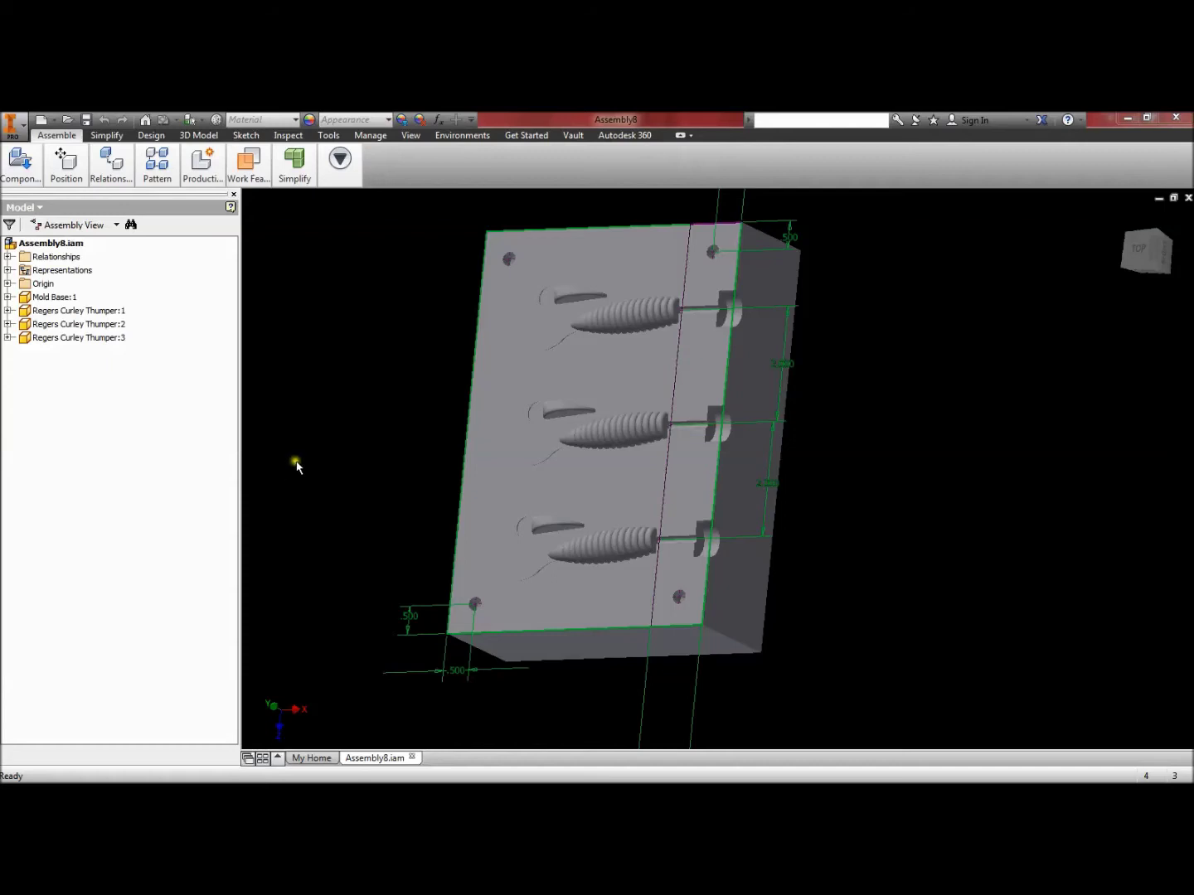
left_click(15, 125)
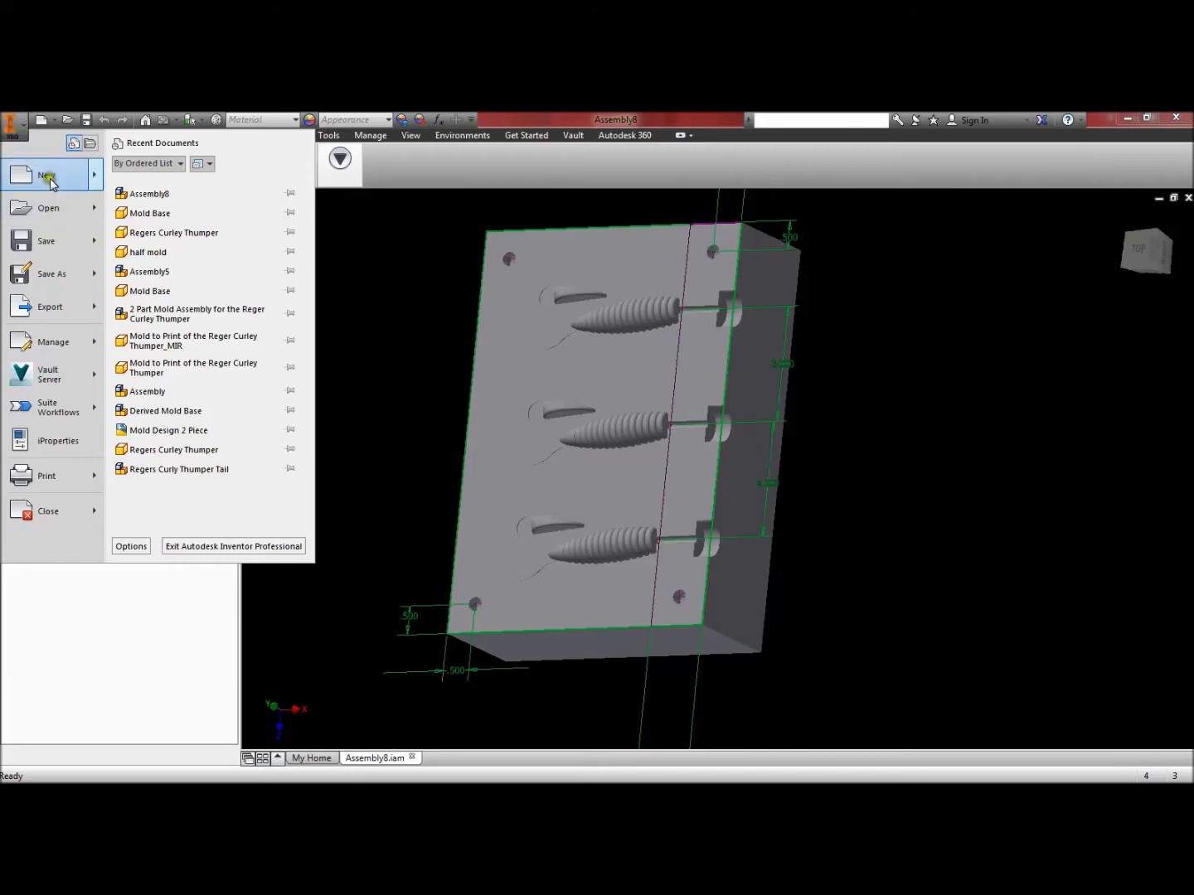
Create a new empty part document, Part9, and expand the Create panel
mouse_move(49, 183)
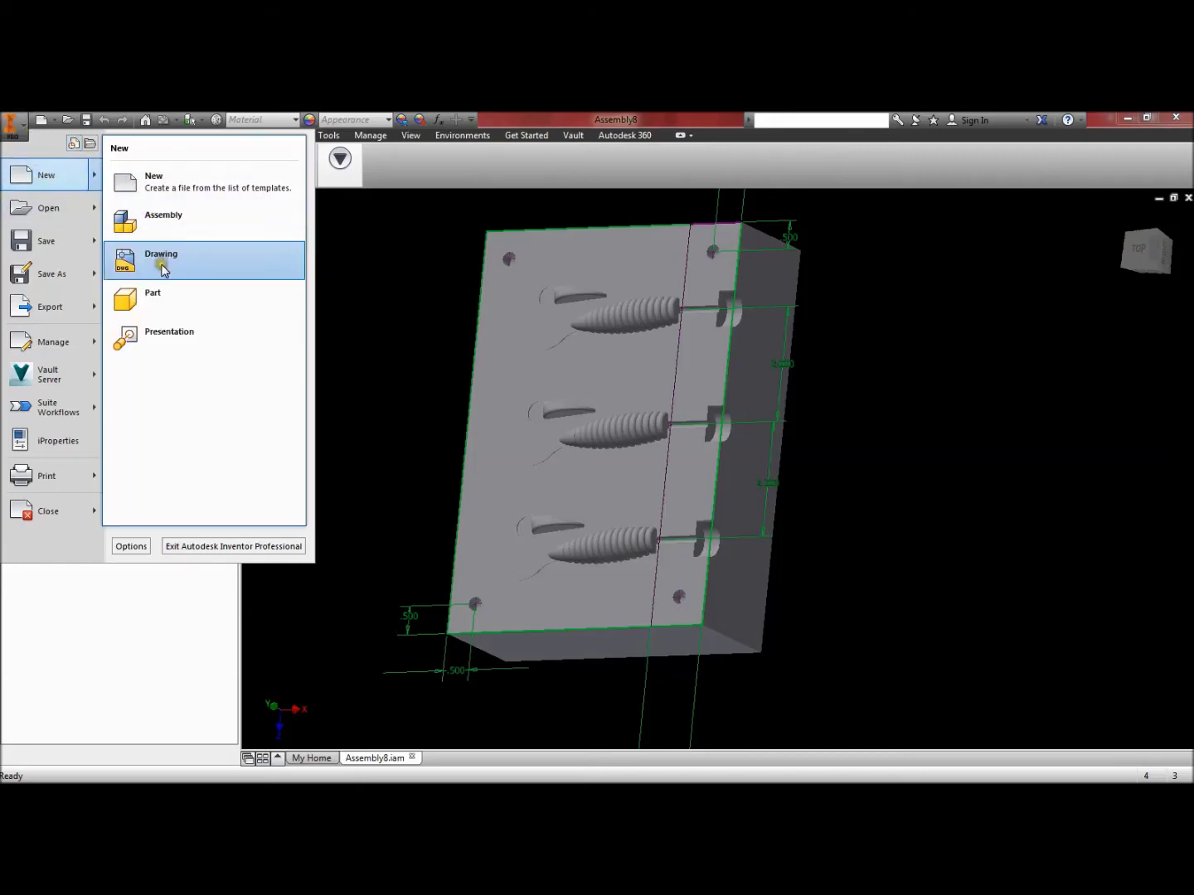
left_click(161, 305)
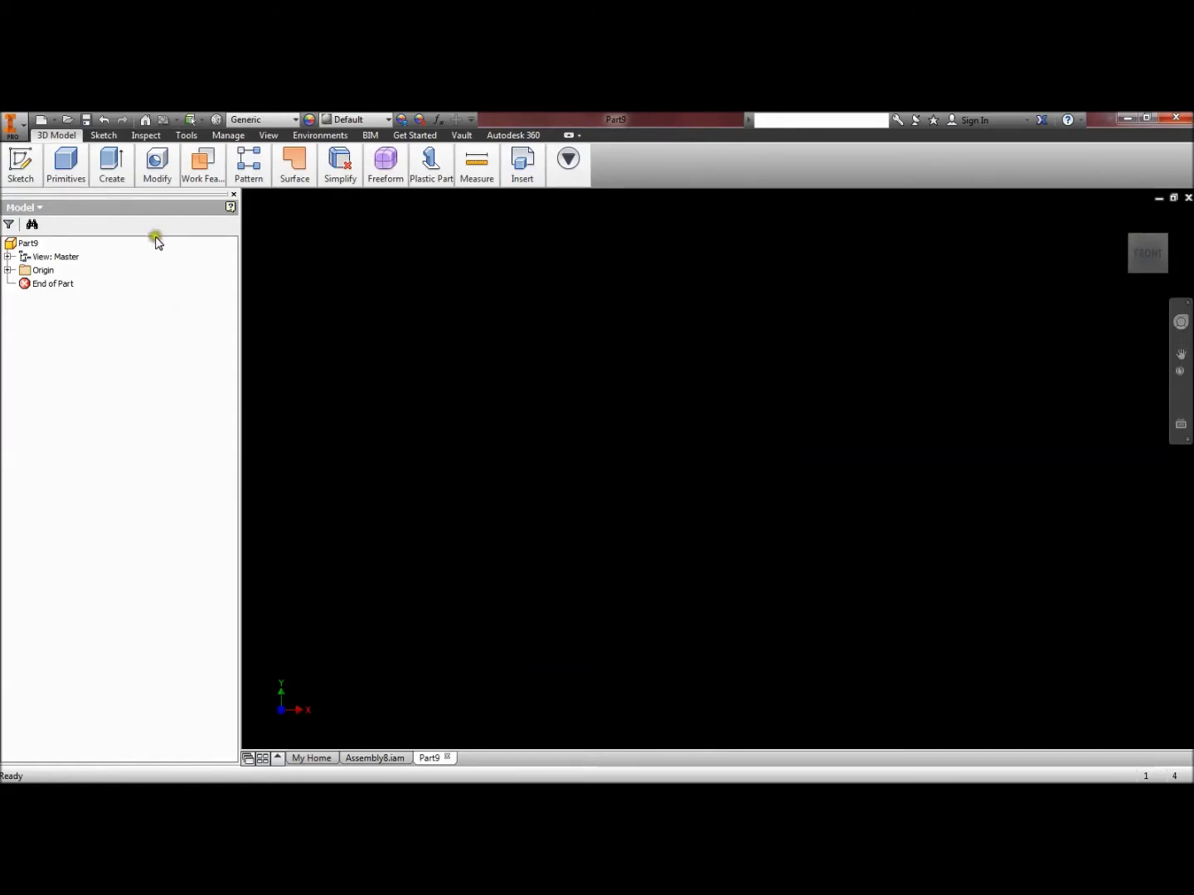
left_click(116, 168)
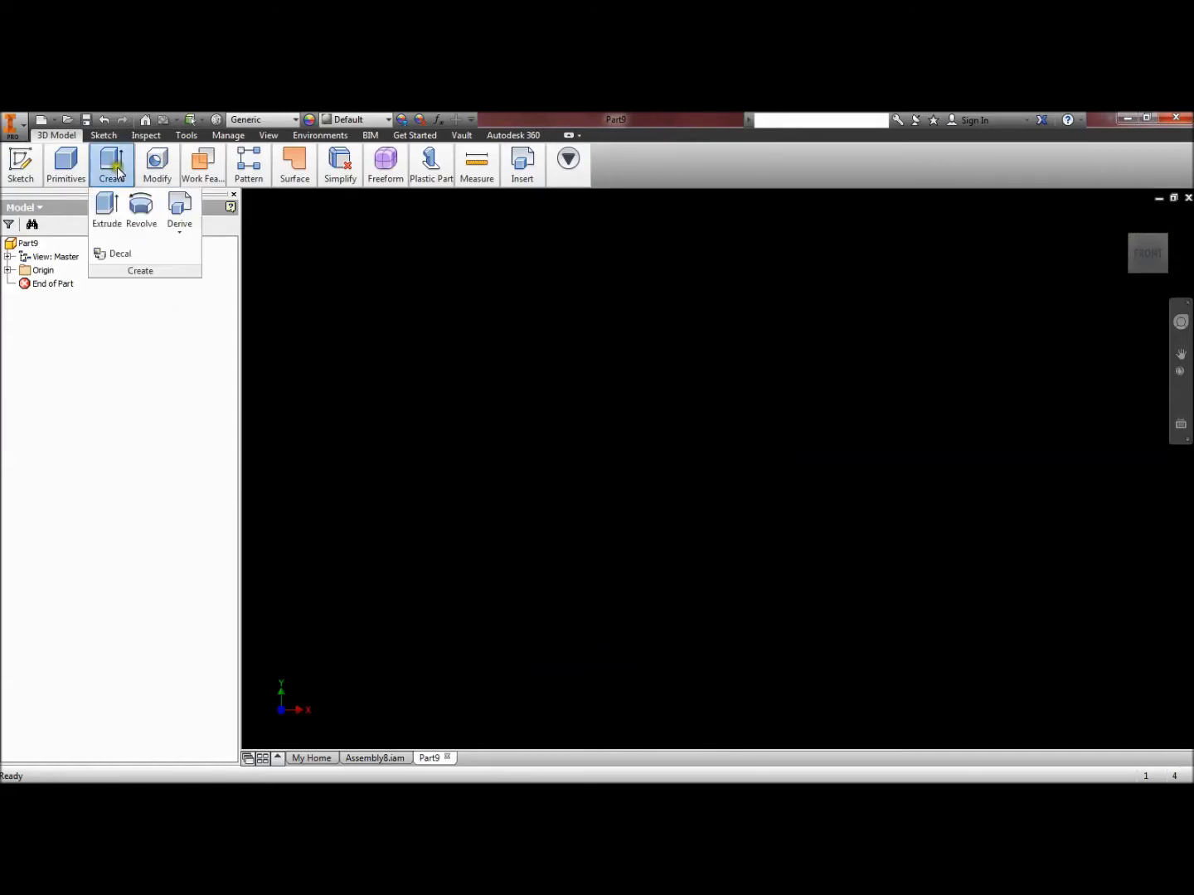
Derive Assembly8.iam into Part9 with Regers Curley Thumper :1, :2 and :3 set to Subtract
left_click(177, 209)
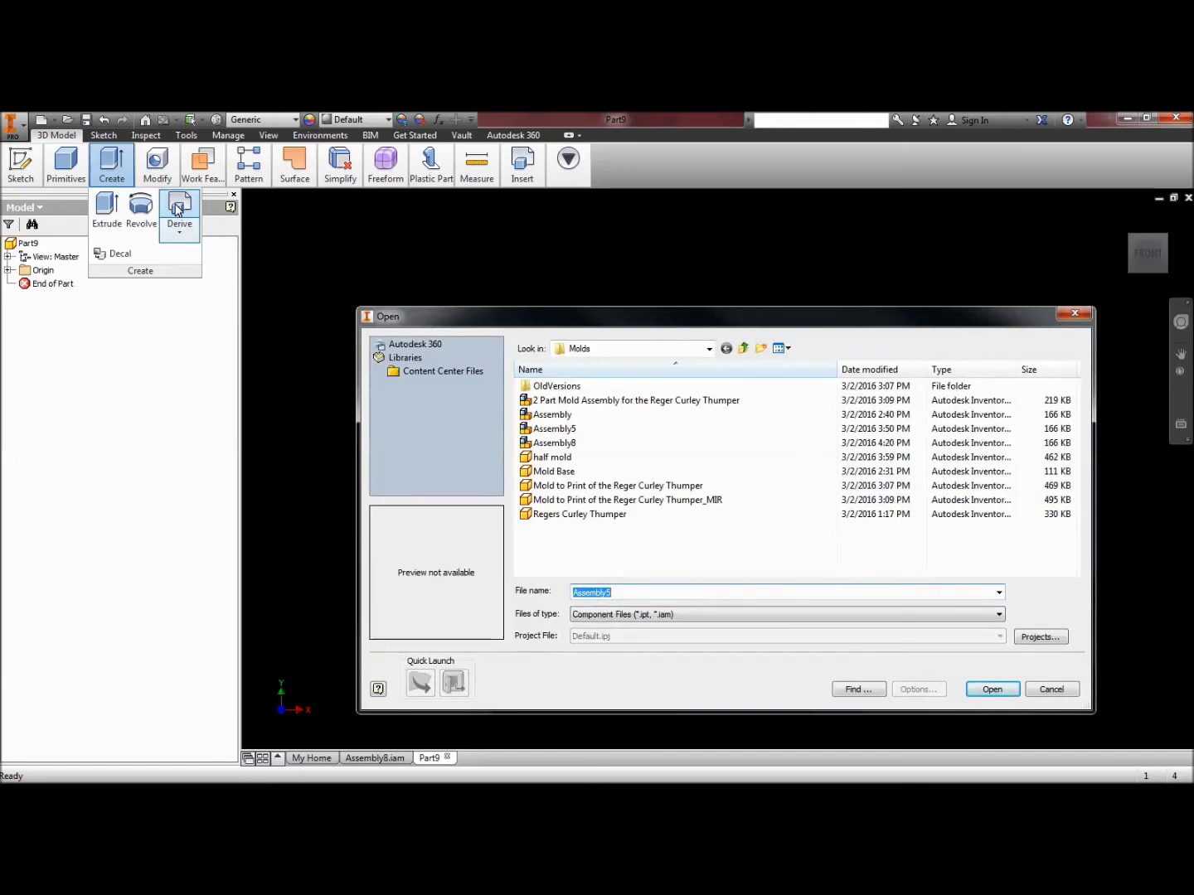
left_click(574, 444)
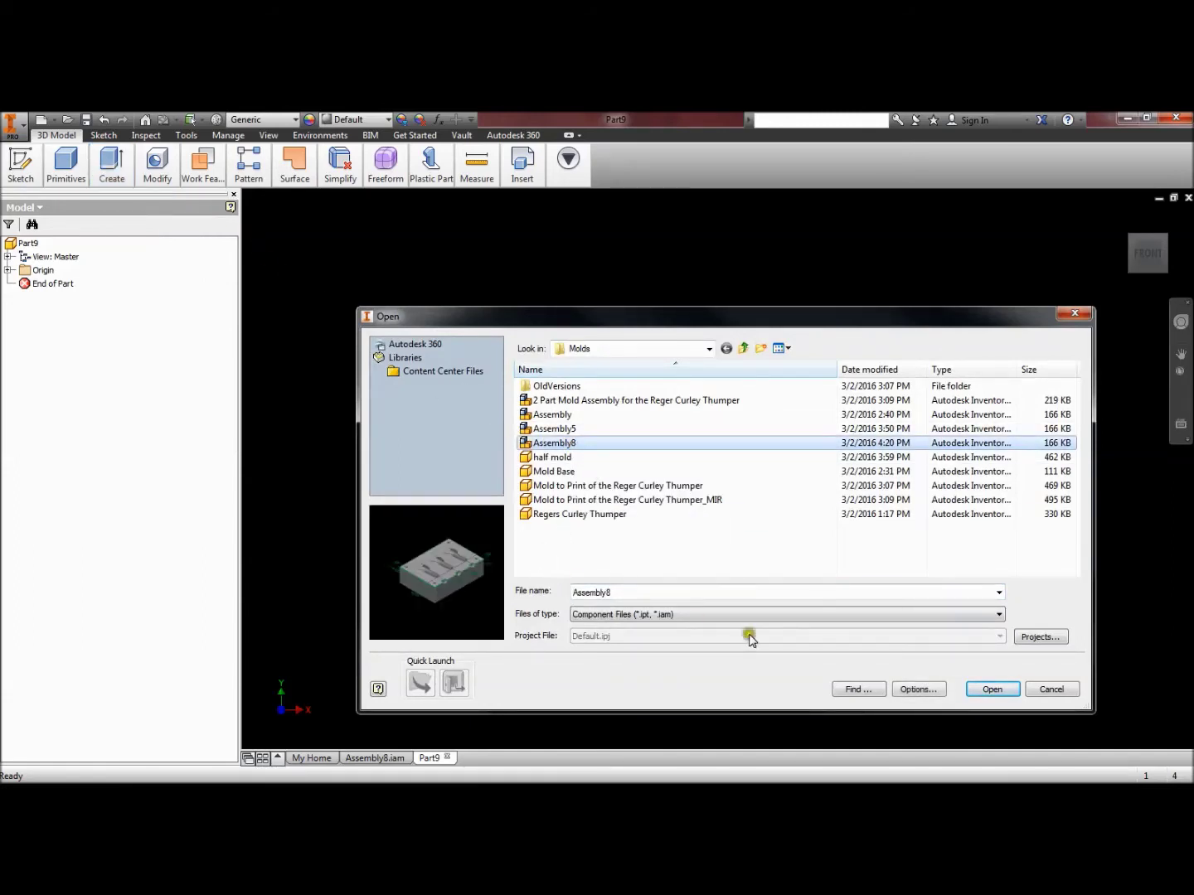
left_click(989, 691)
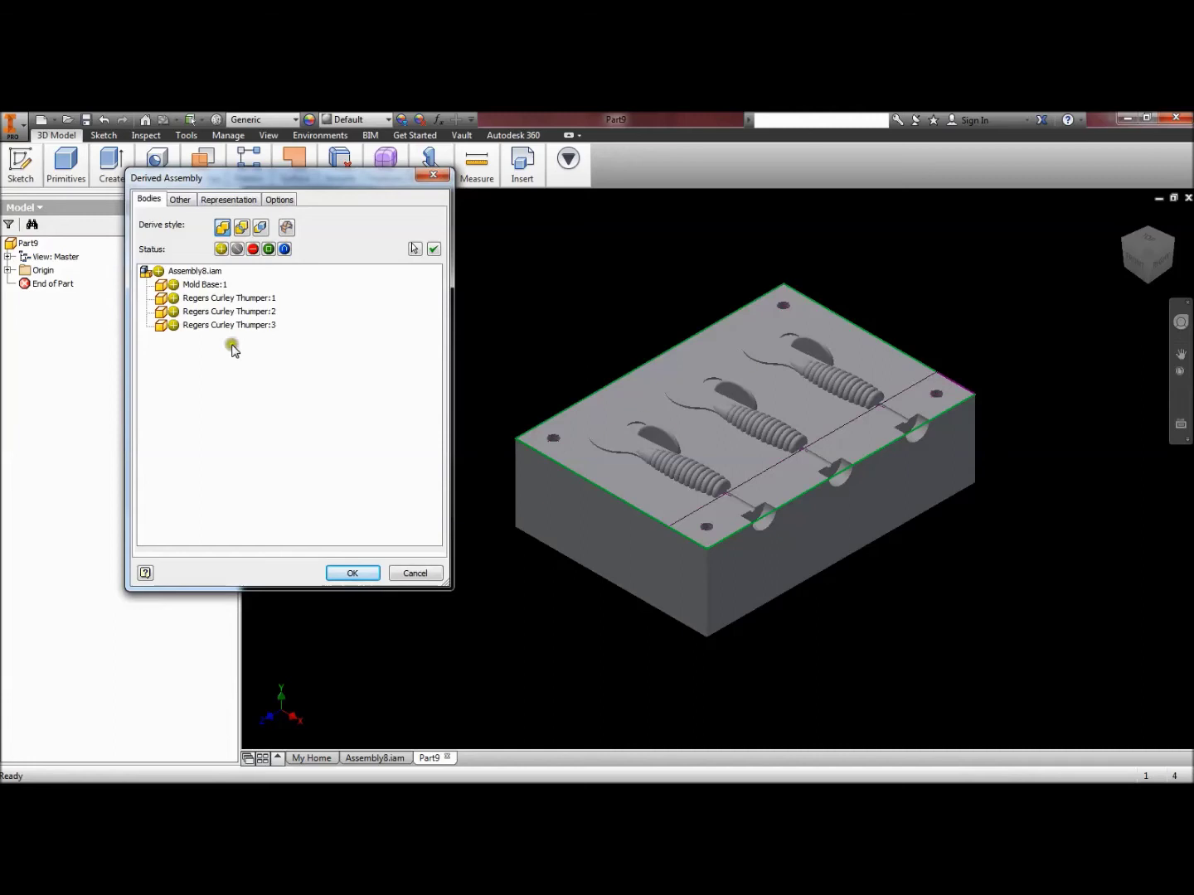
left_click(175, 300)
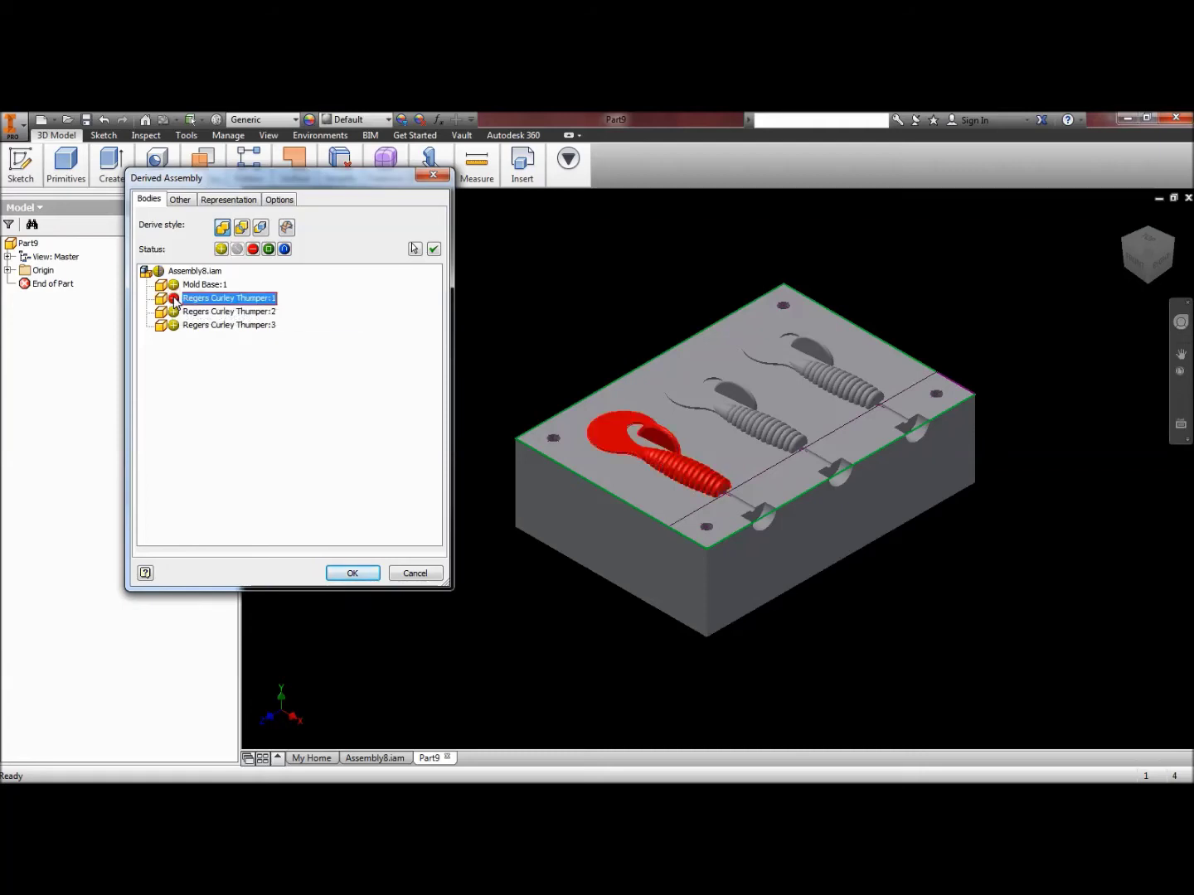
left_click(174, 312)
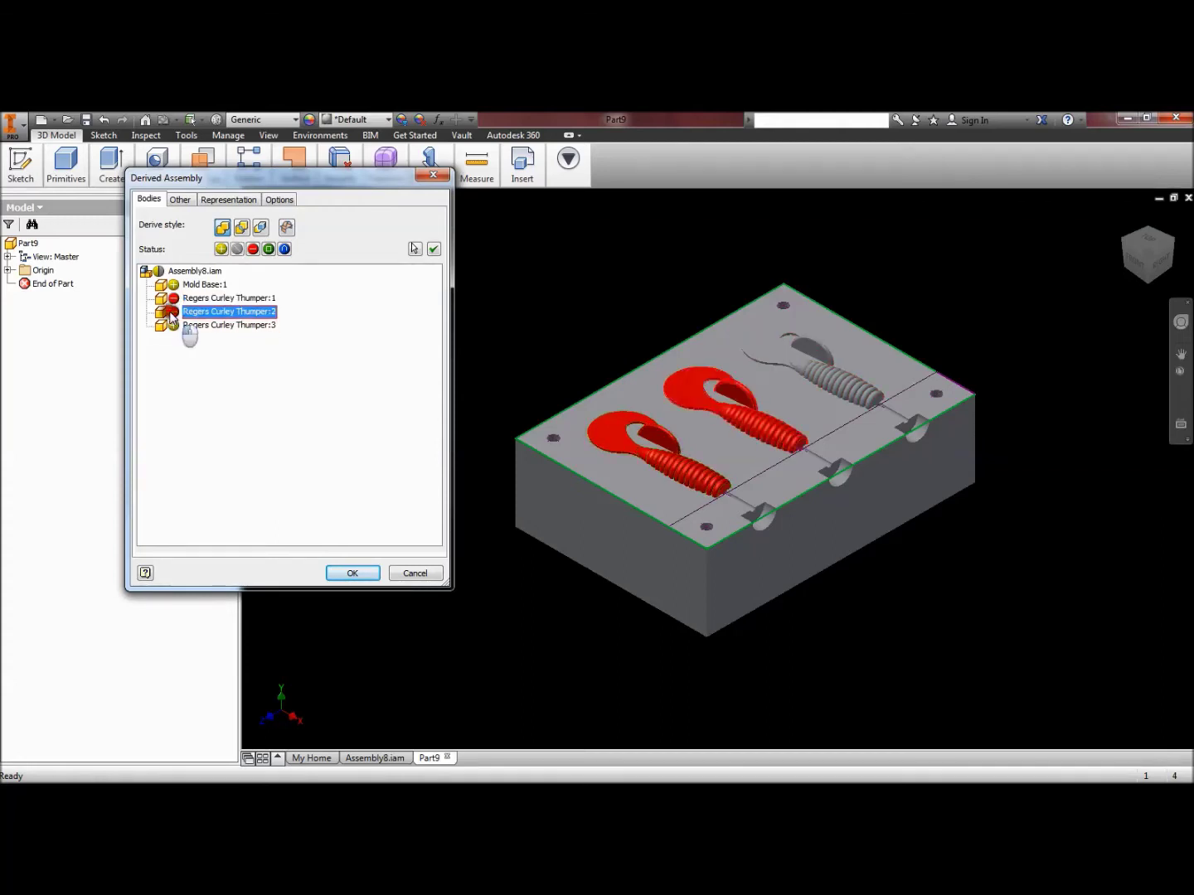
left_click(174, 325)
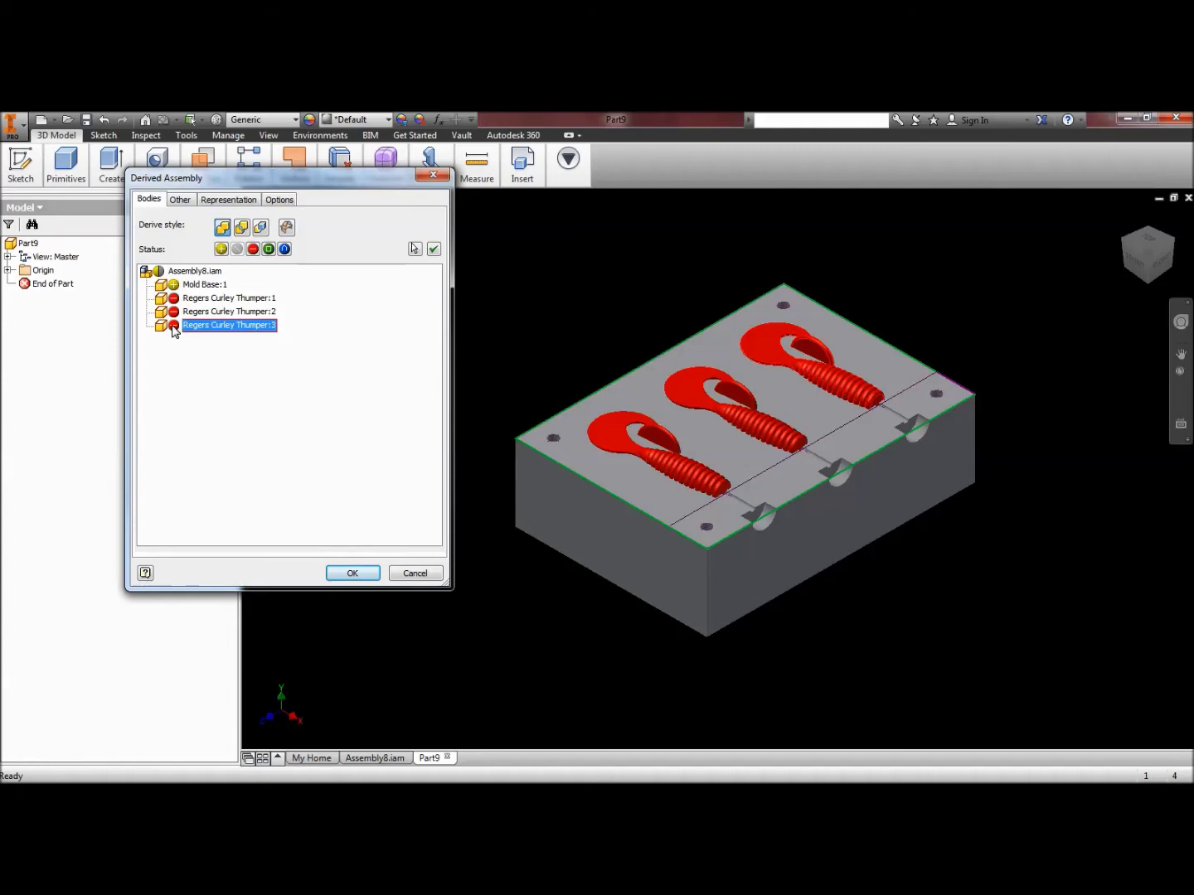
left_click(352, 573)
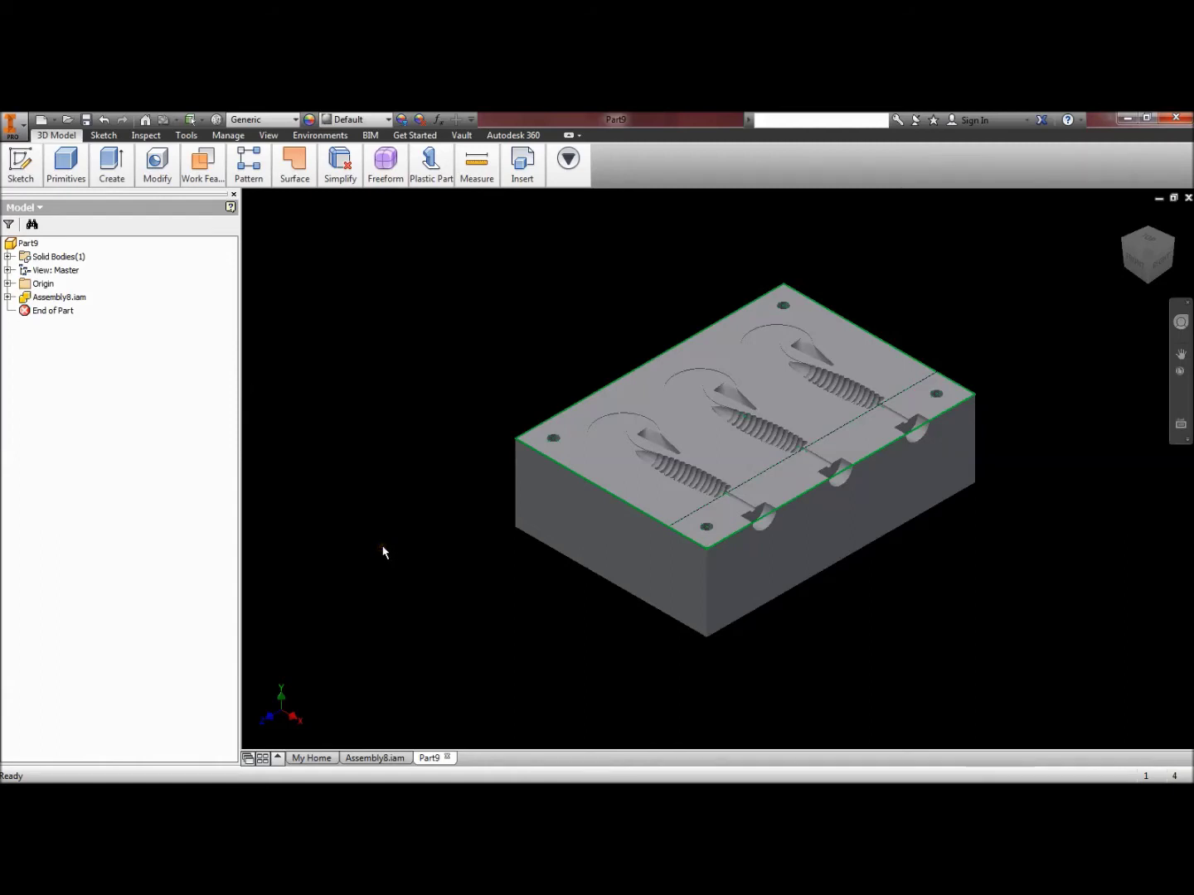
Orbit to the mold's underside and start a sketch on its bottom face
middle_click_drag(426, 567, 366, 545)
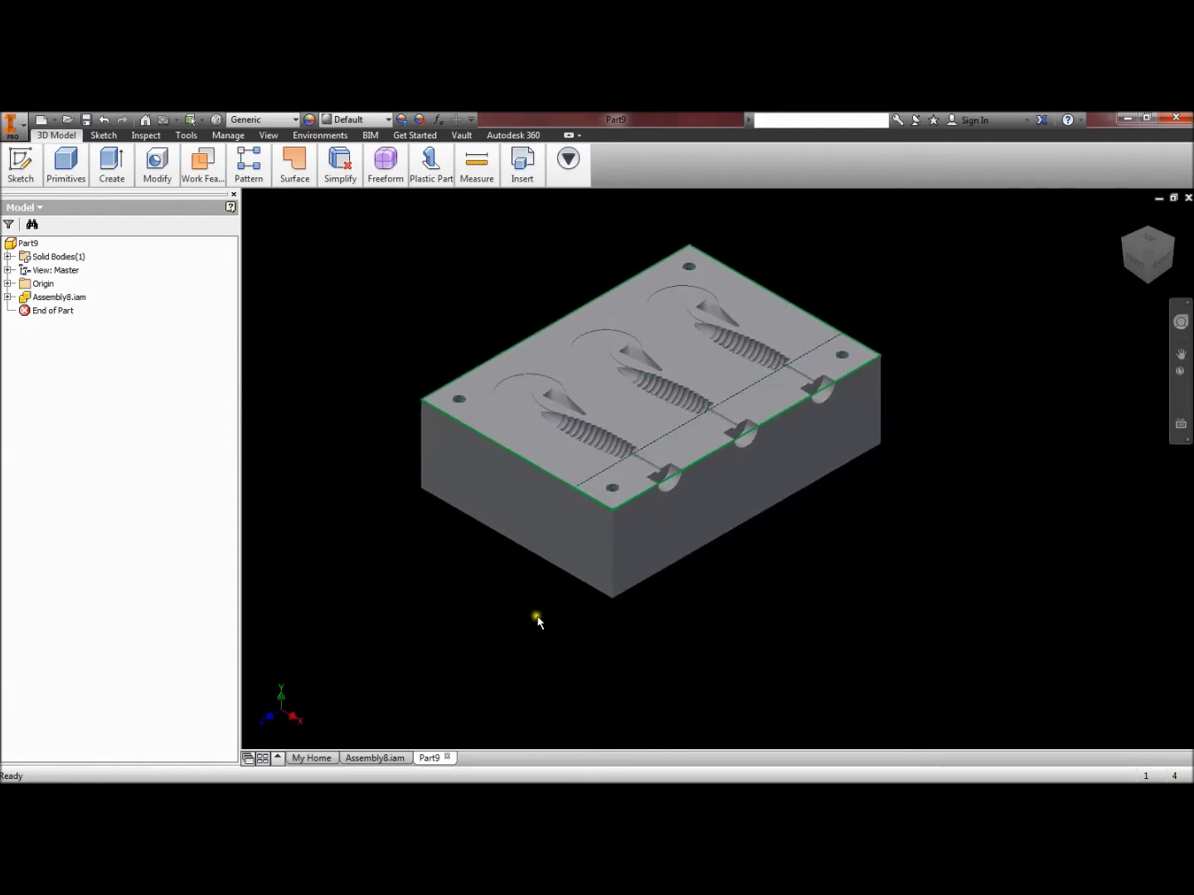
middle_click_drag(542, 618, 546, 562, "shift")
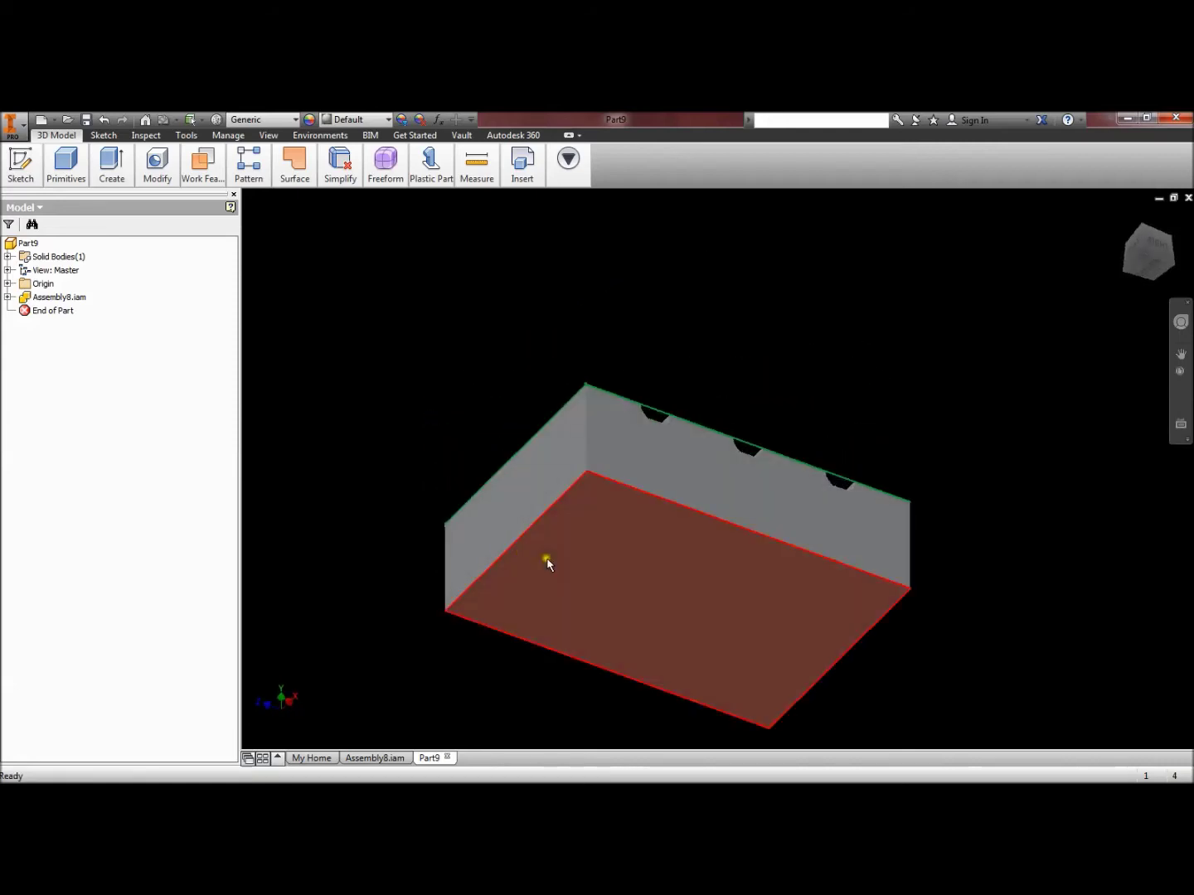
left_click(605, 531)
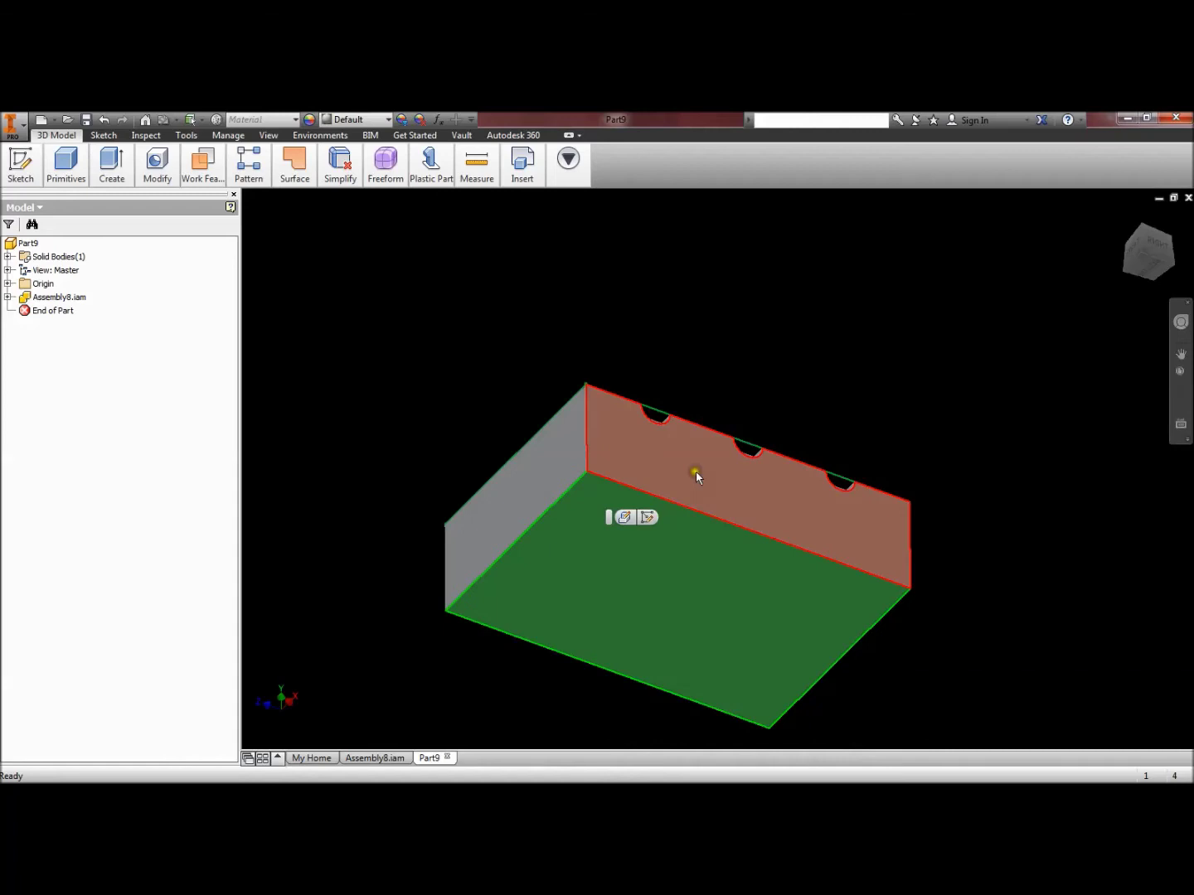
left_click(647, 518)
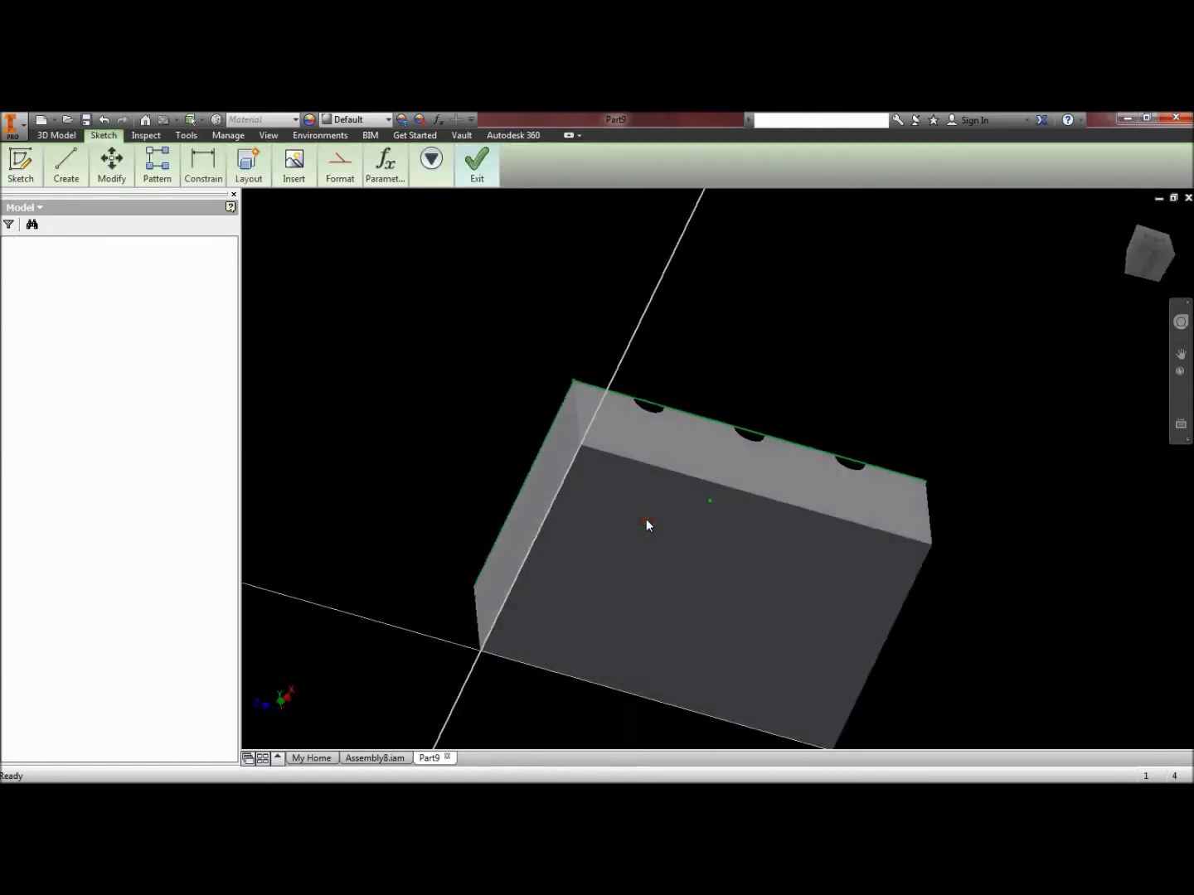
Project the bottom face outline into the sketch and finish it
mouse_move(207, 187)
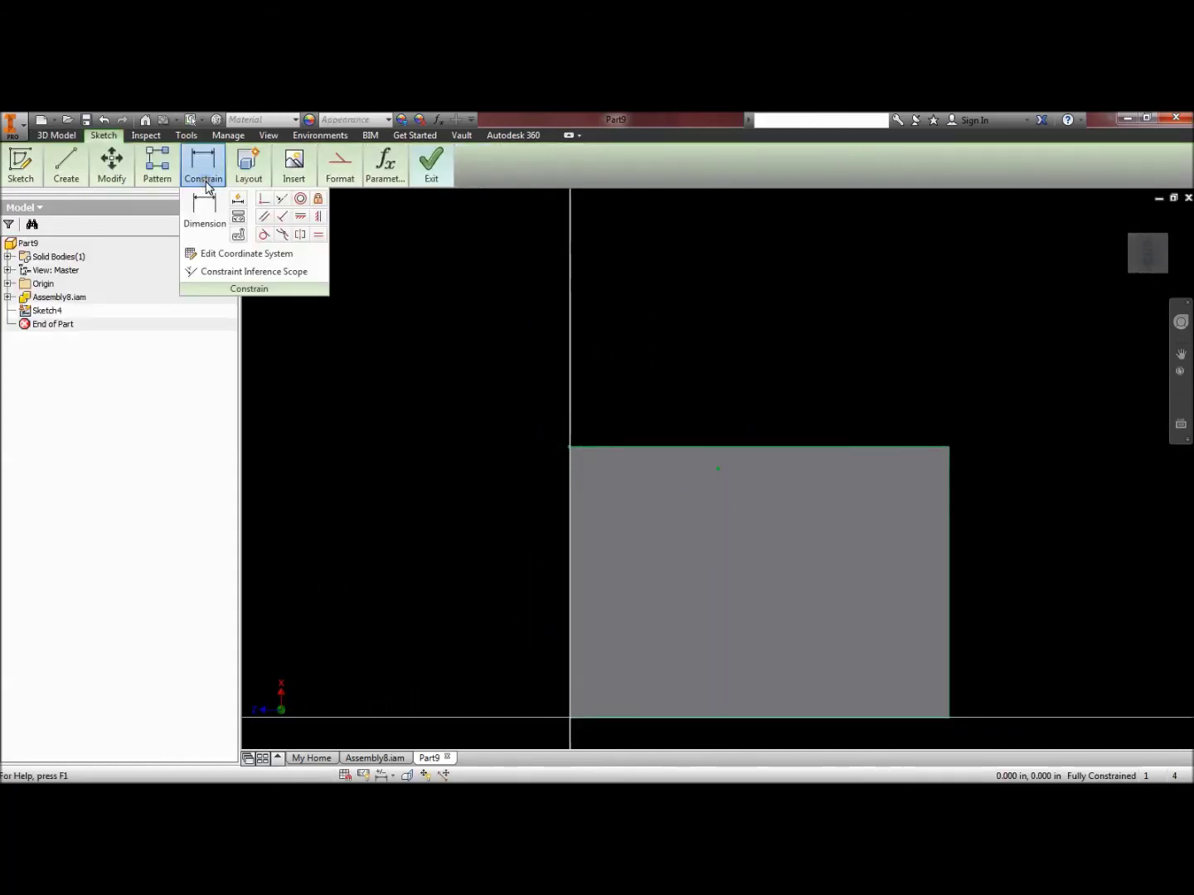
mouse_move(66, 166)
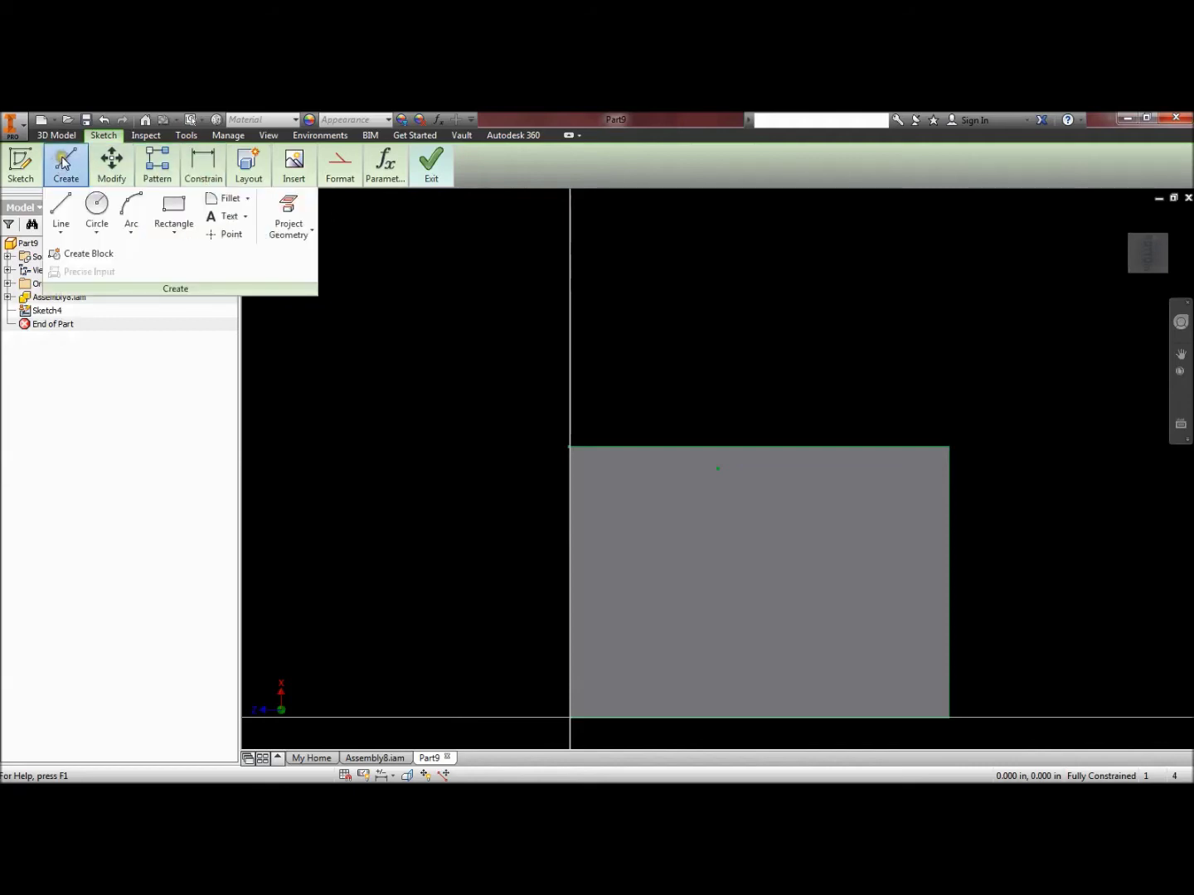
left_click(286, 205)
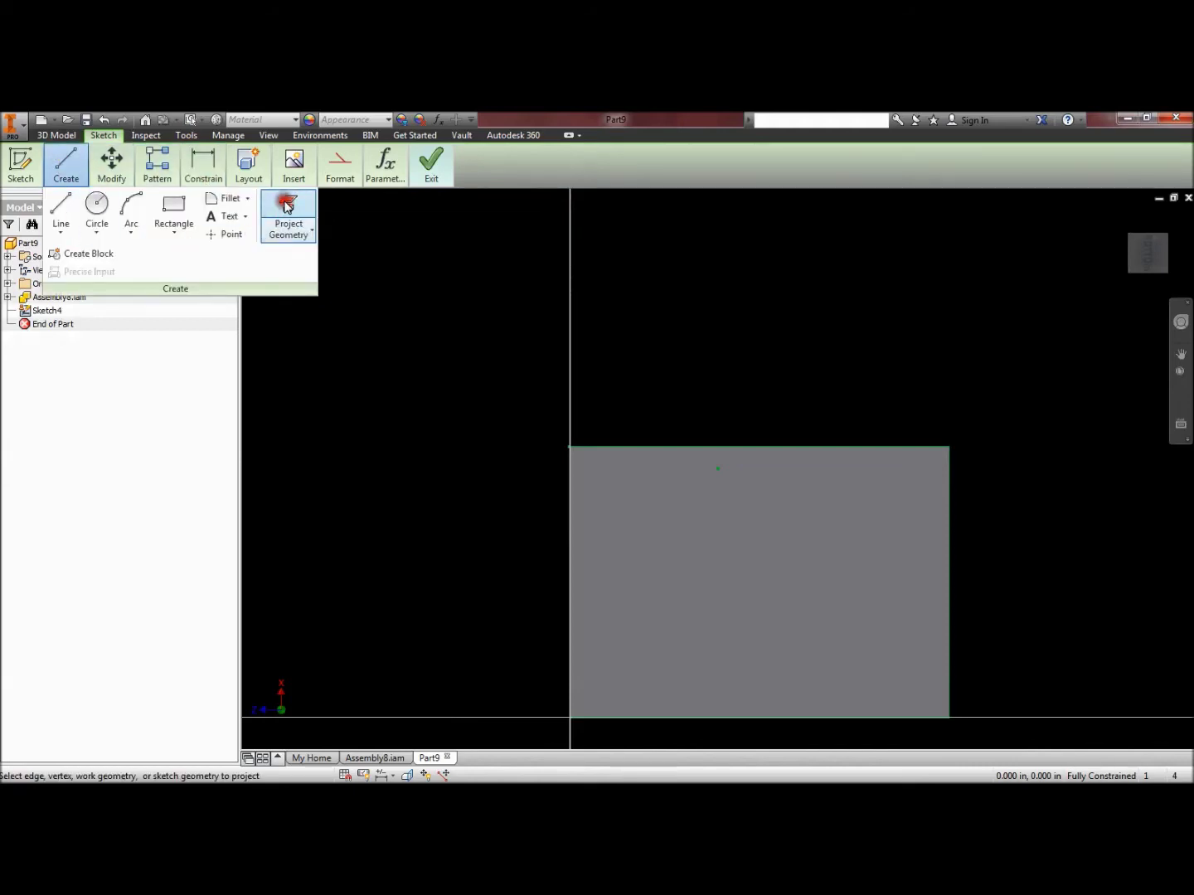
left_click(682, 534)
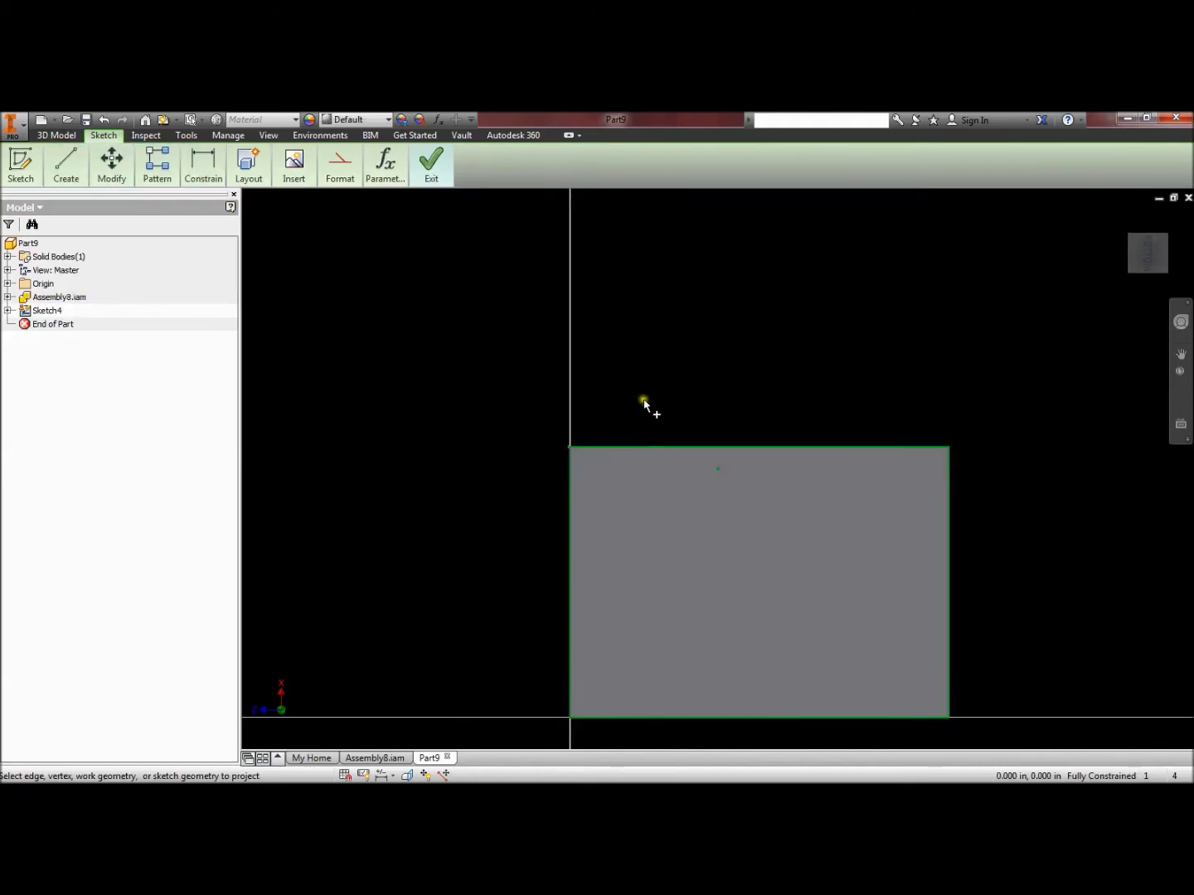
mouse_move(431, 162)
left_click(426, 217)
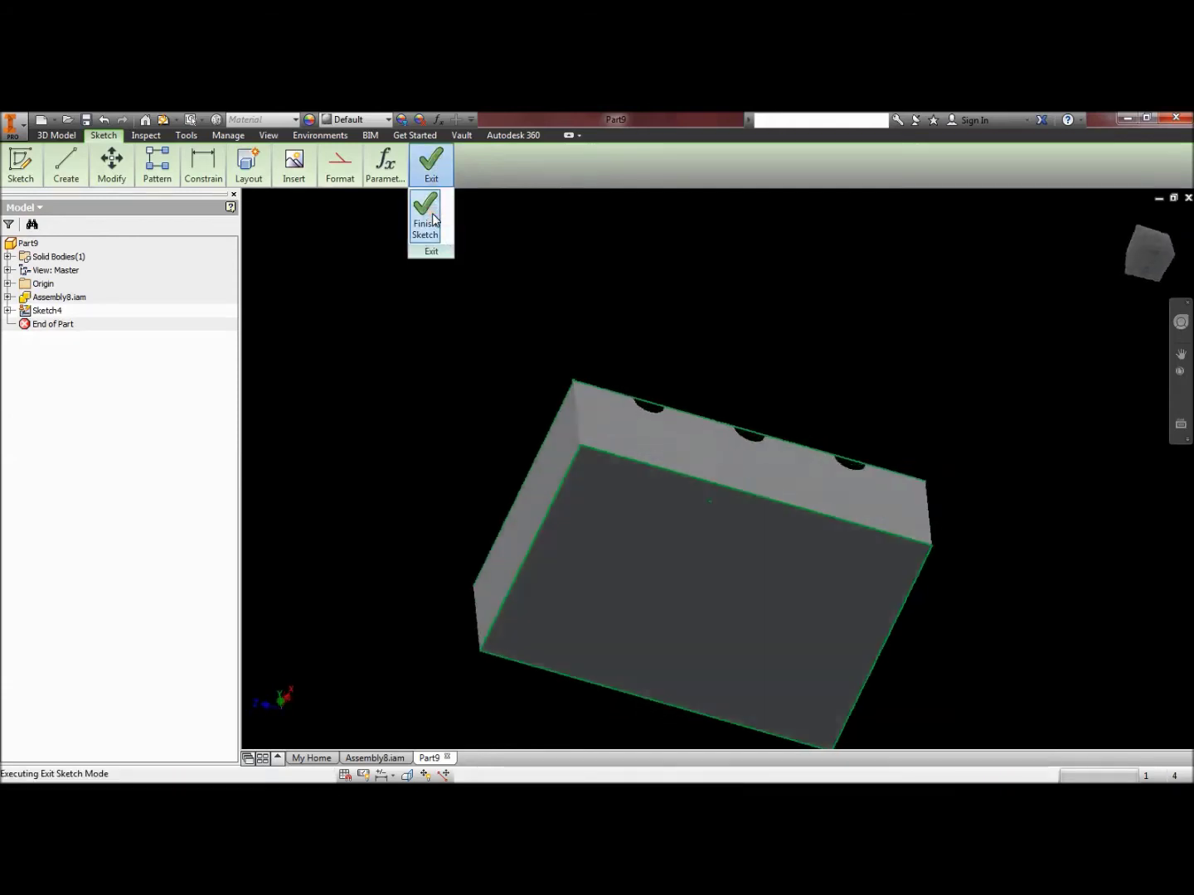
Extrude the bottom face profile in Direction 2 to thicken the mold plate
key("e")
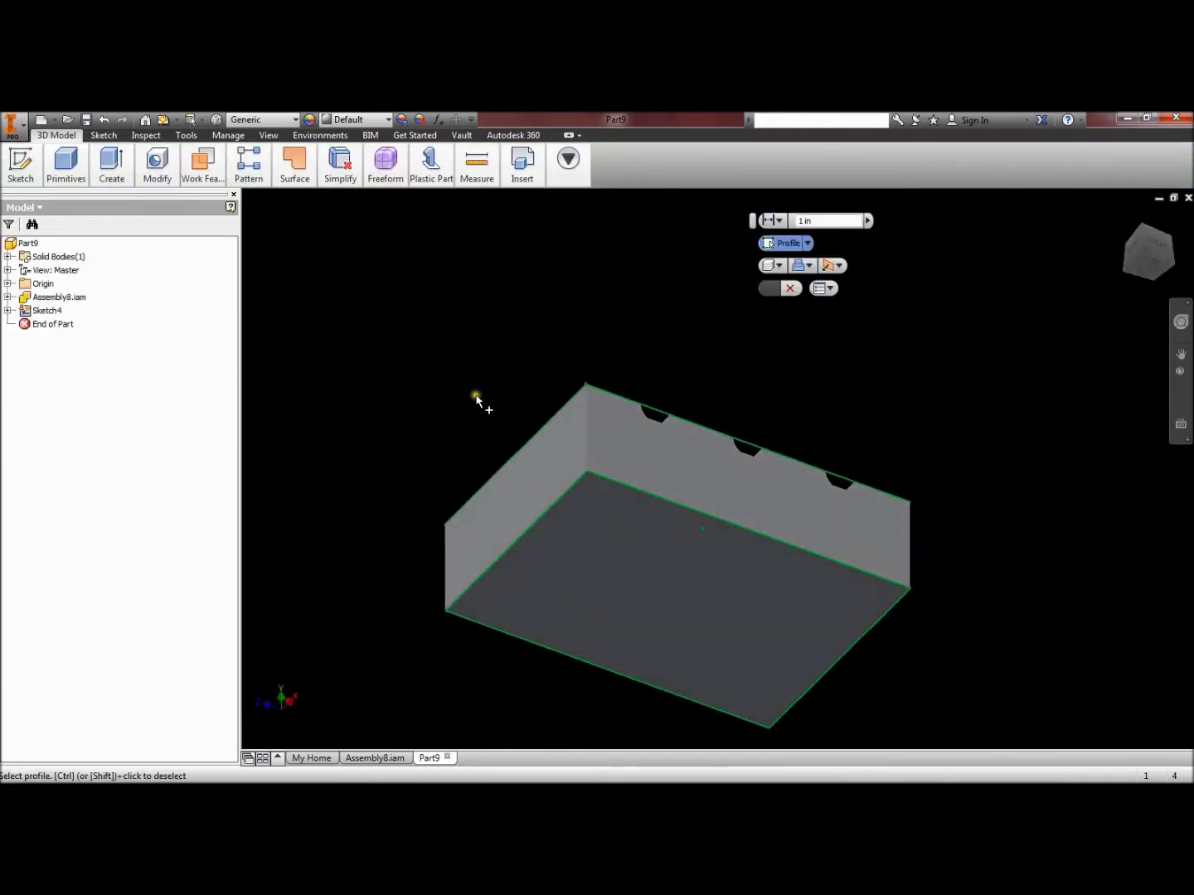
left_click(617, 523)
left_click(831, 265)
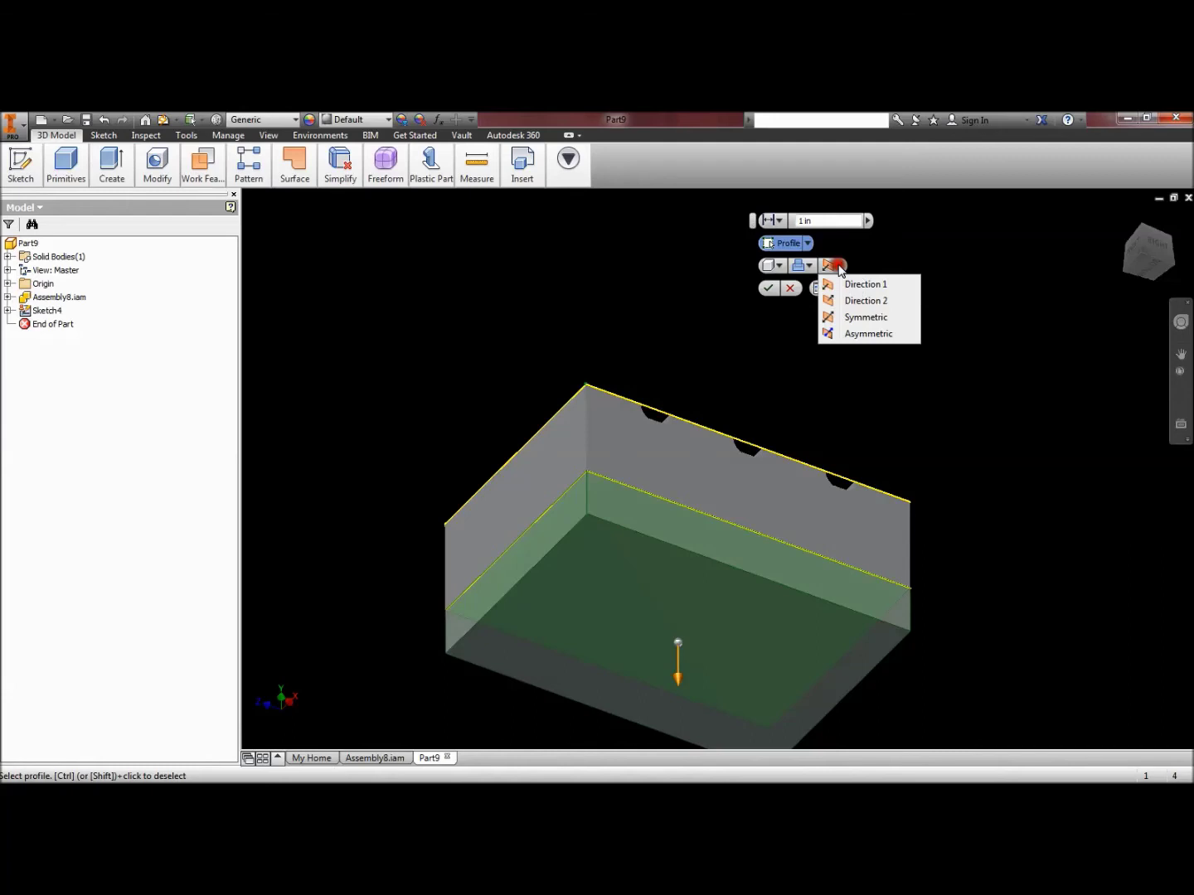
left_click(847, 302)
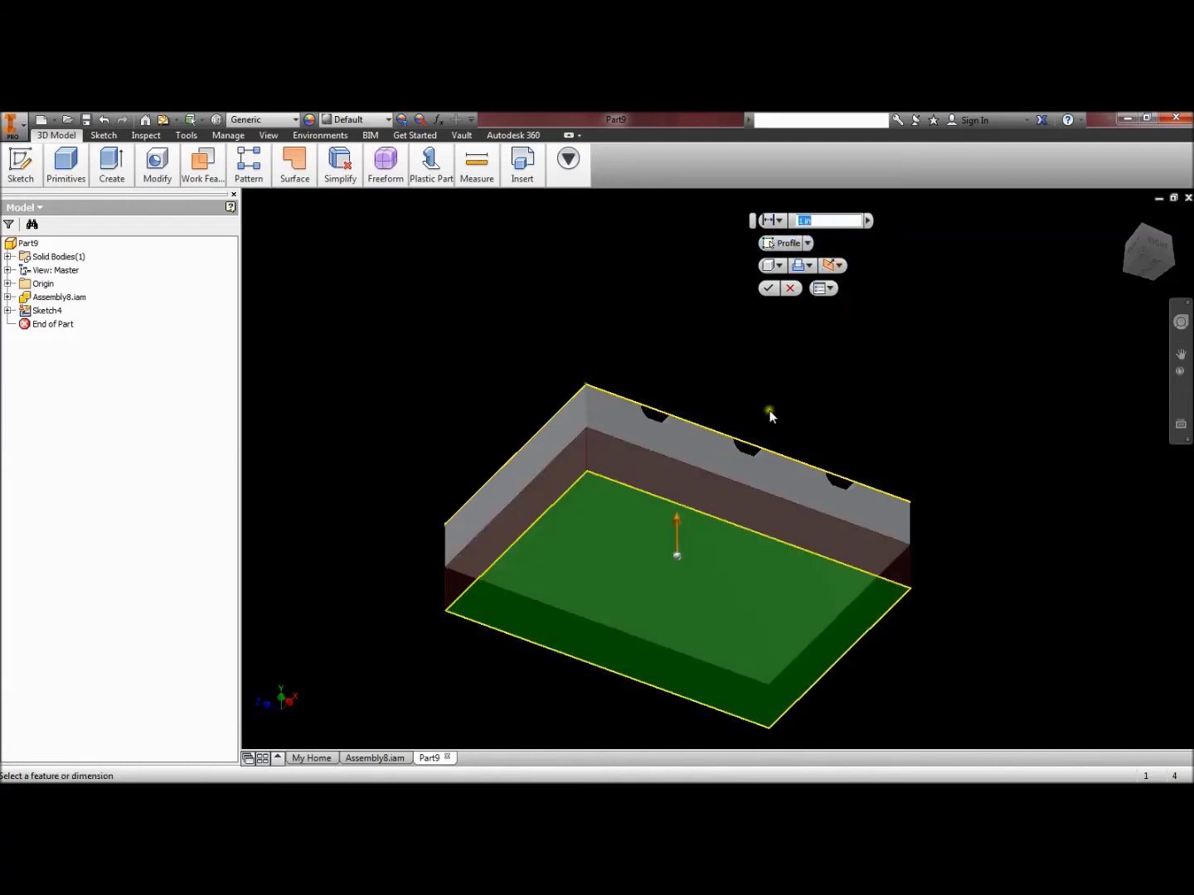
middle_click_drag(803, 406, 820, 465, "shift")
left_click(769, 288)
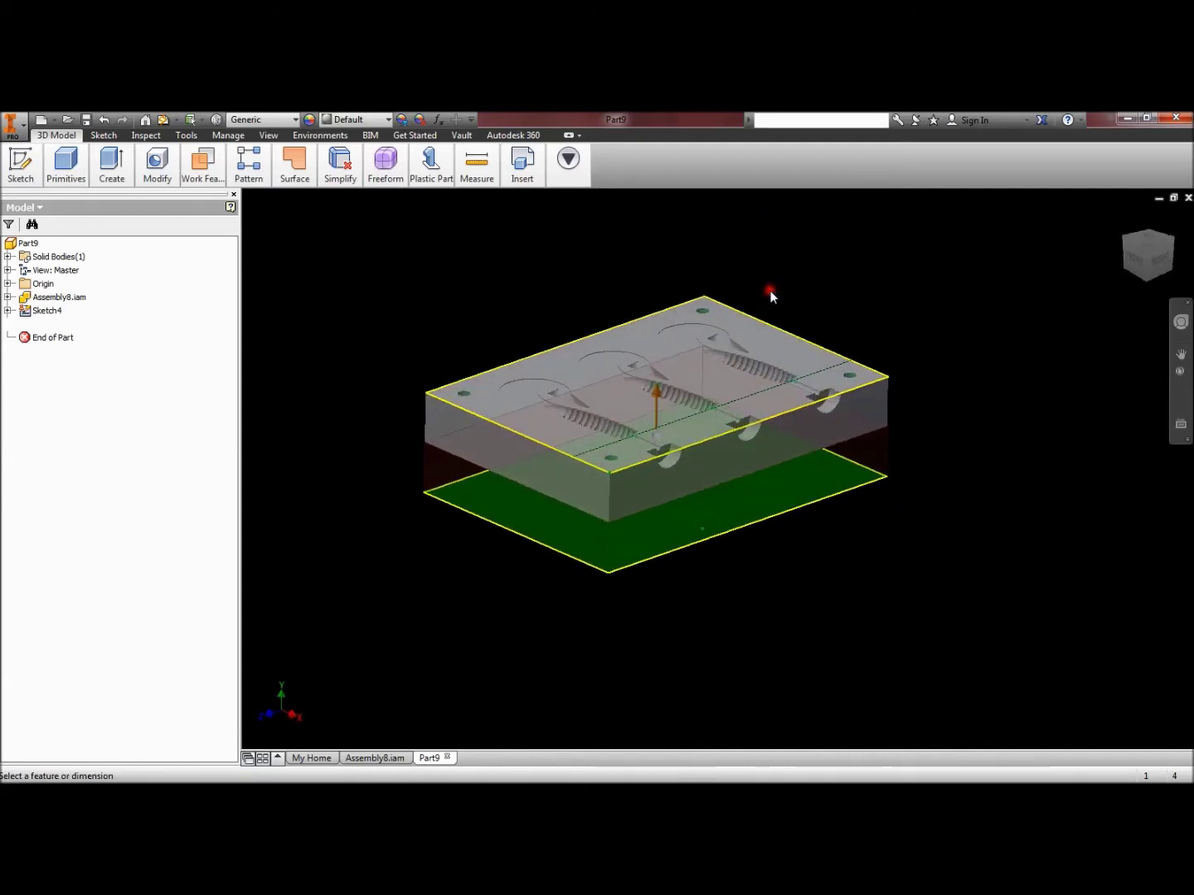
Adjust the zoom and select a face of the mold plate
scroll(896, 436, "down", 2)
scroll(899, 435, "up", 4)
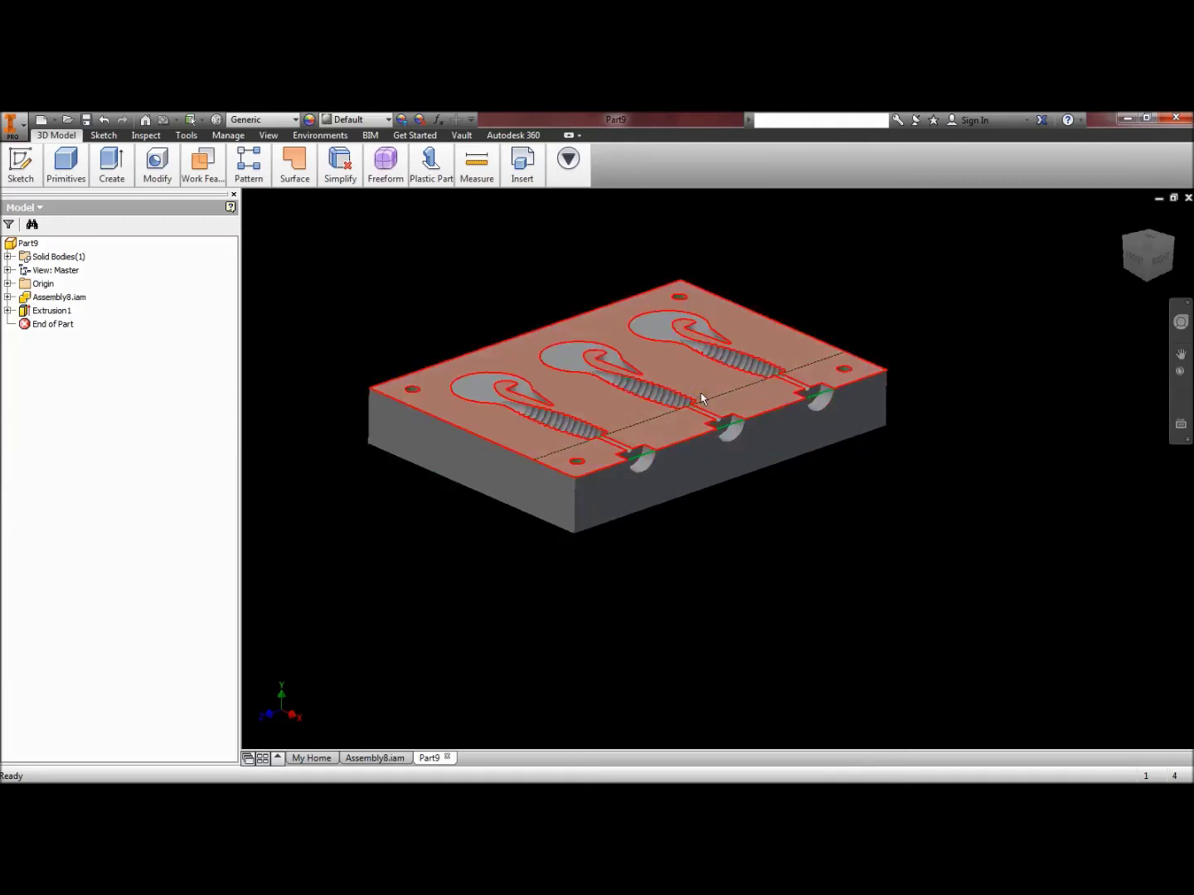
mouse_move(700, 398)
left_click(749, 414)
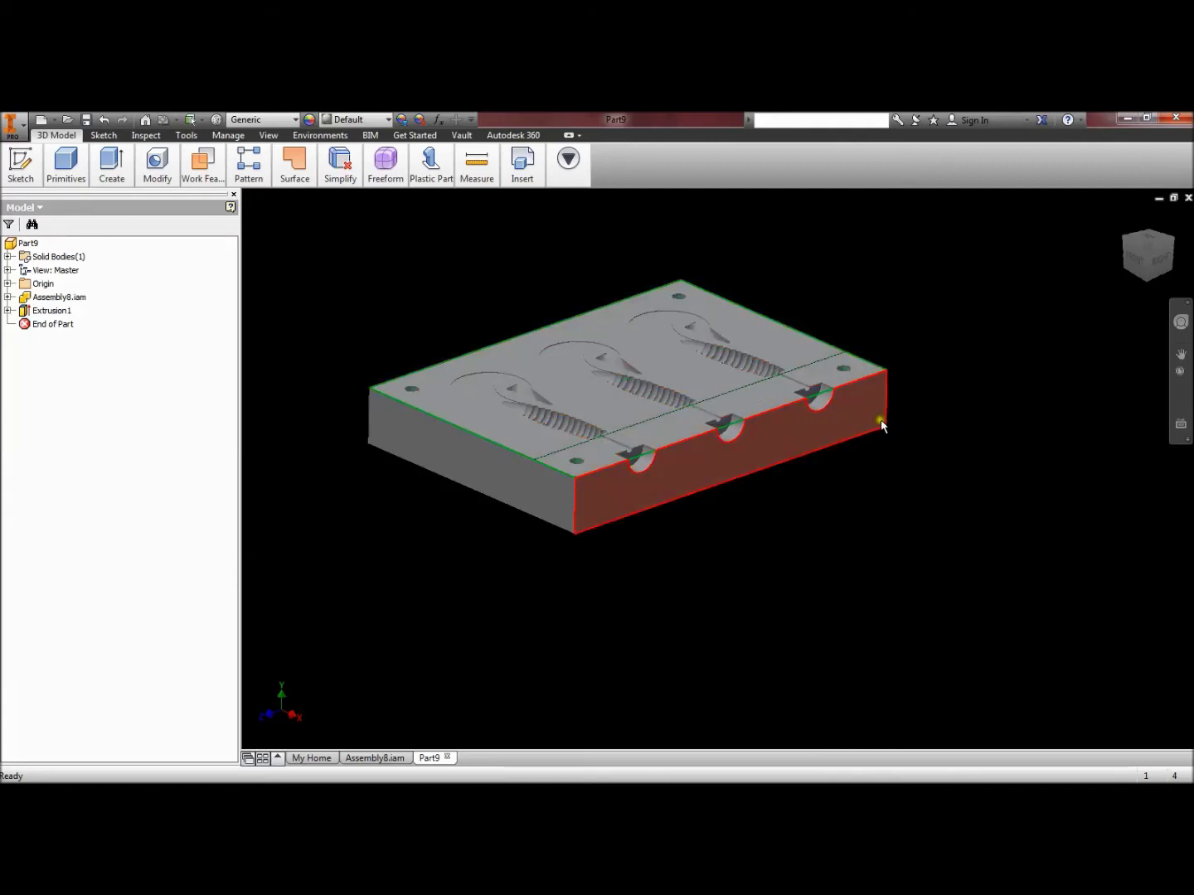
Start a sketch on the plate's front face and project the face outline into it
mouse_move(882, 423)
right_click(871, 425)
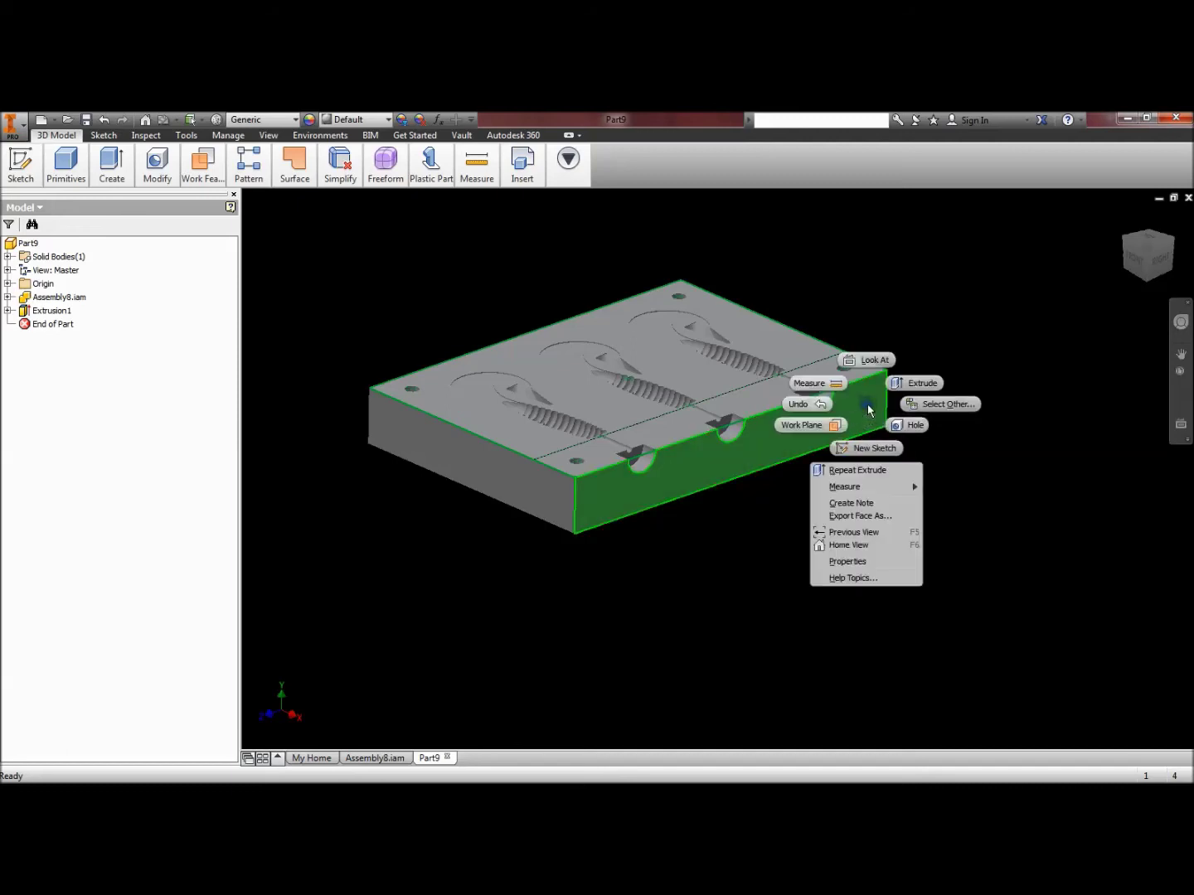
left_click(865, 448)
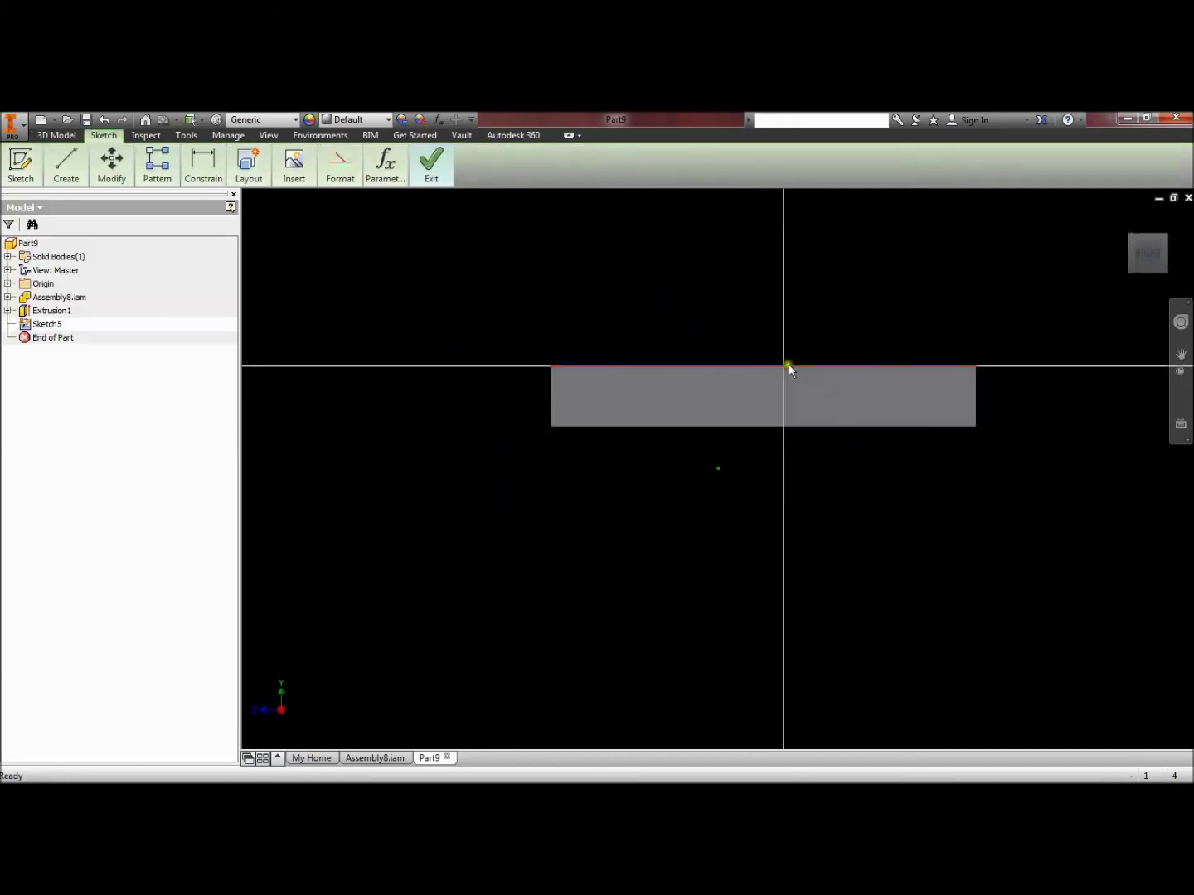
mouse_move(66, 170)
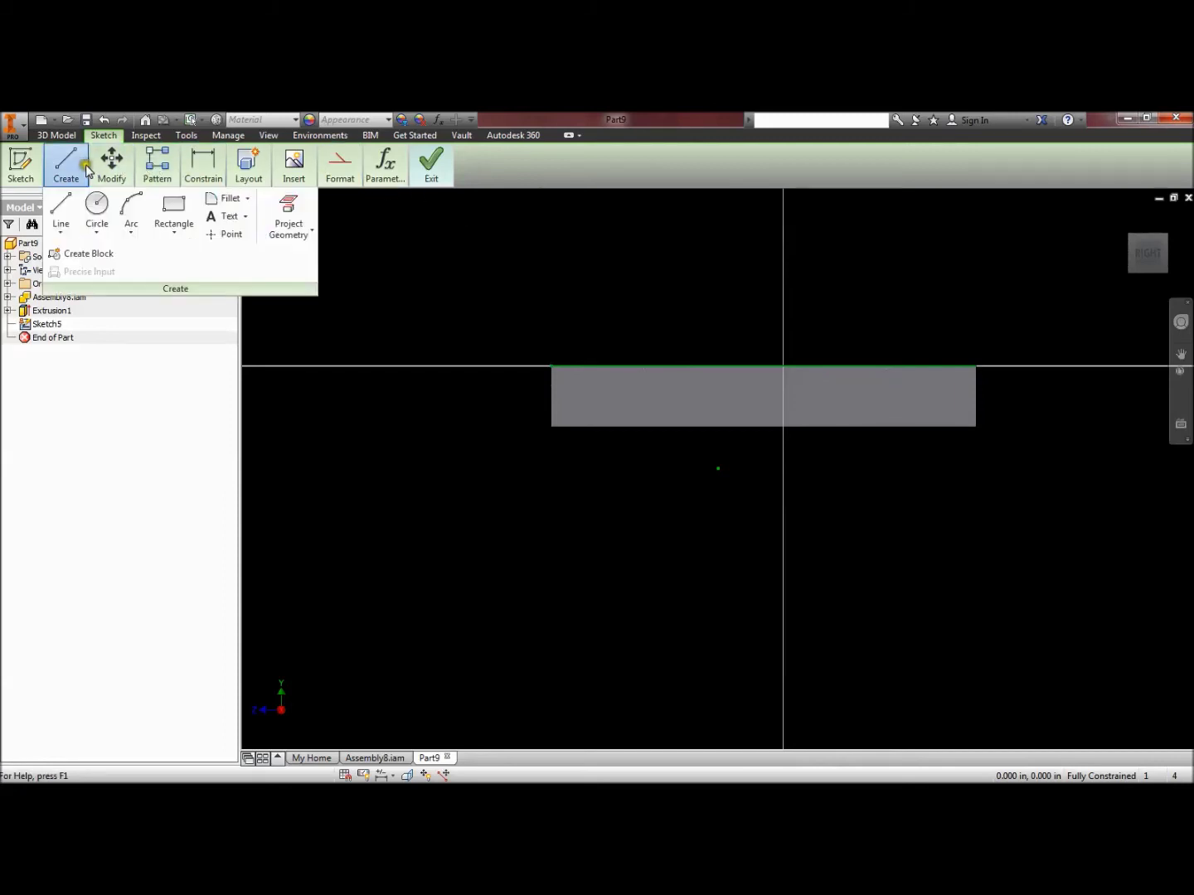
left_click(288, 216)
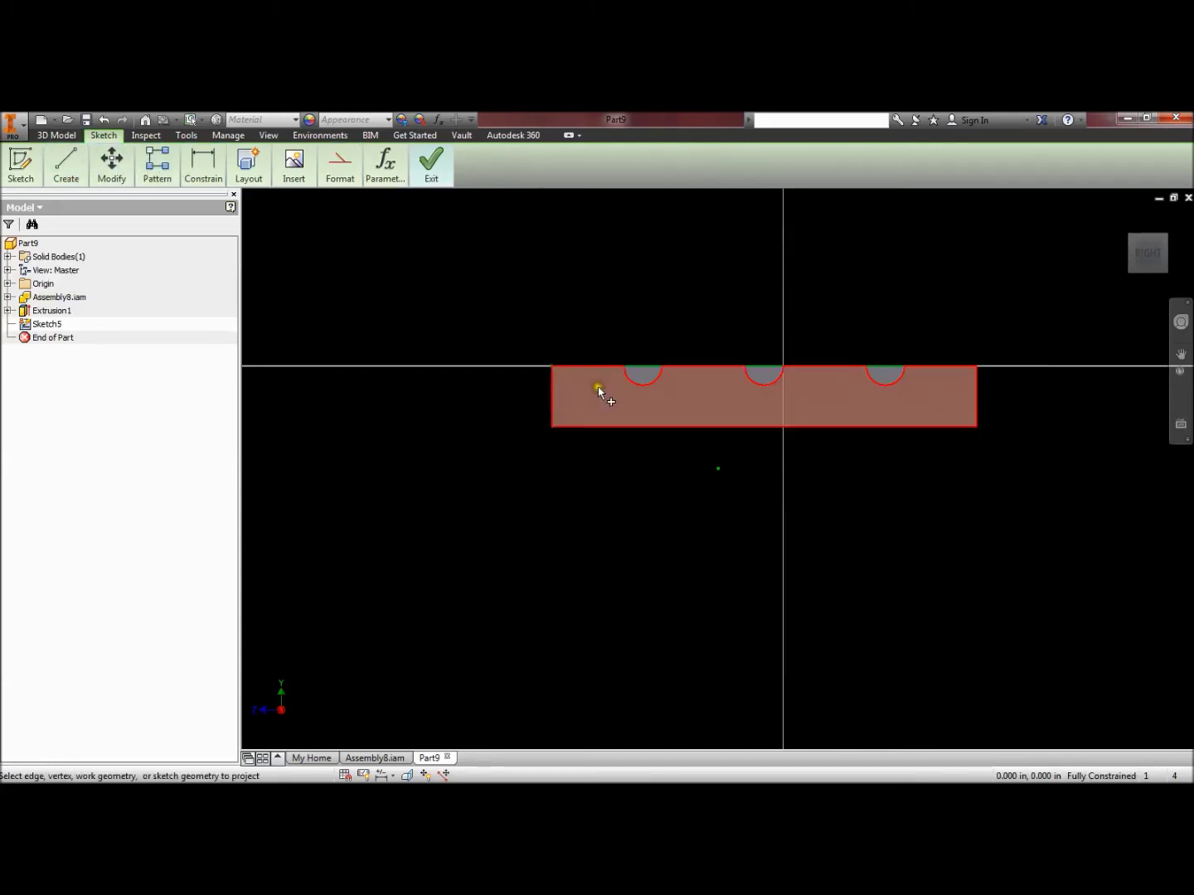
left_click(681, 419)
Draw a small rectangle at the front face's bottom corner
mouse_move(249, 165)
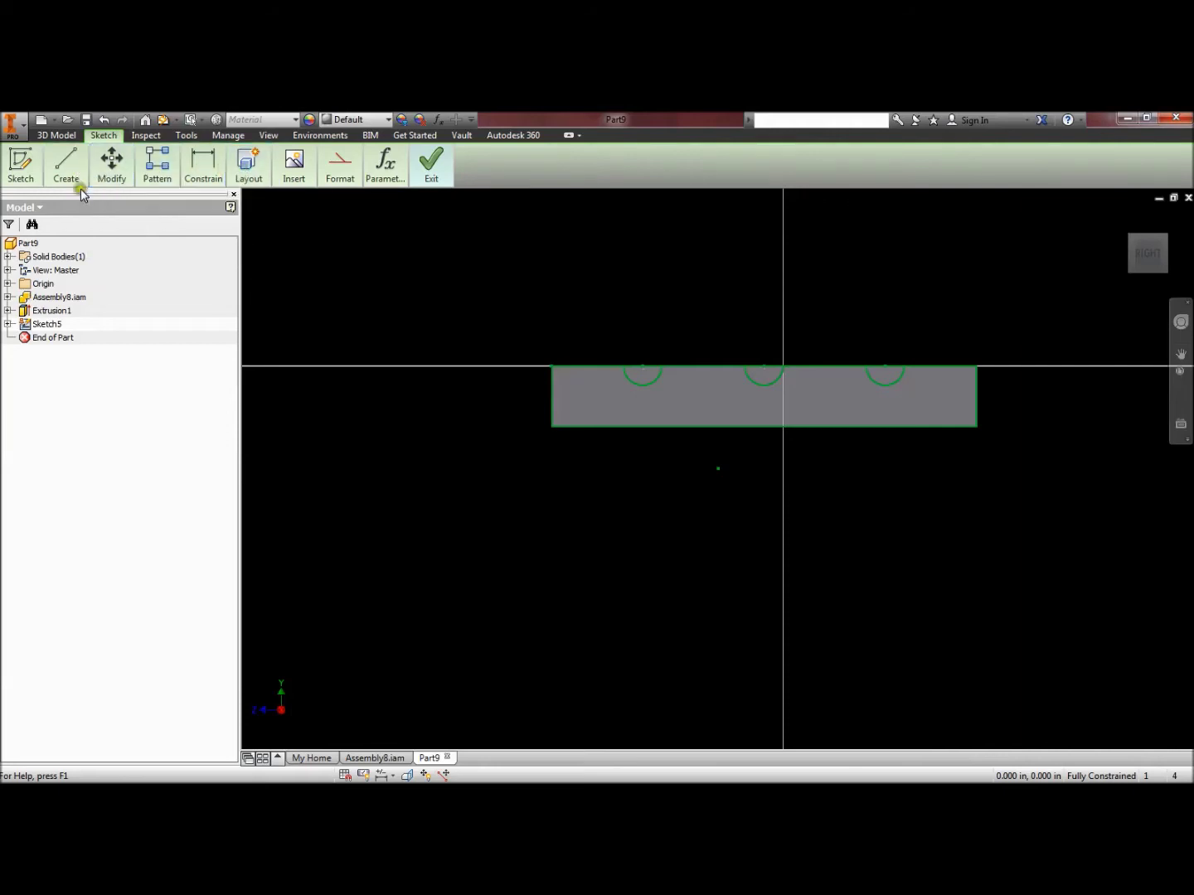
mouse_move(68, 171)
left_click(172, 207)
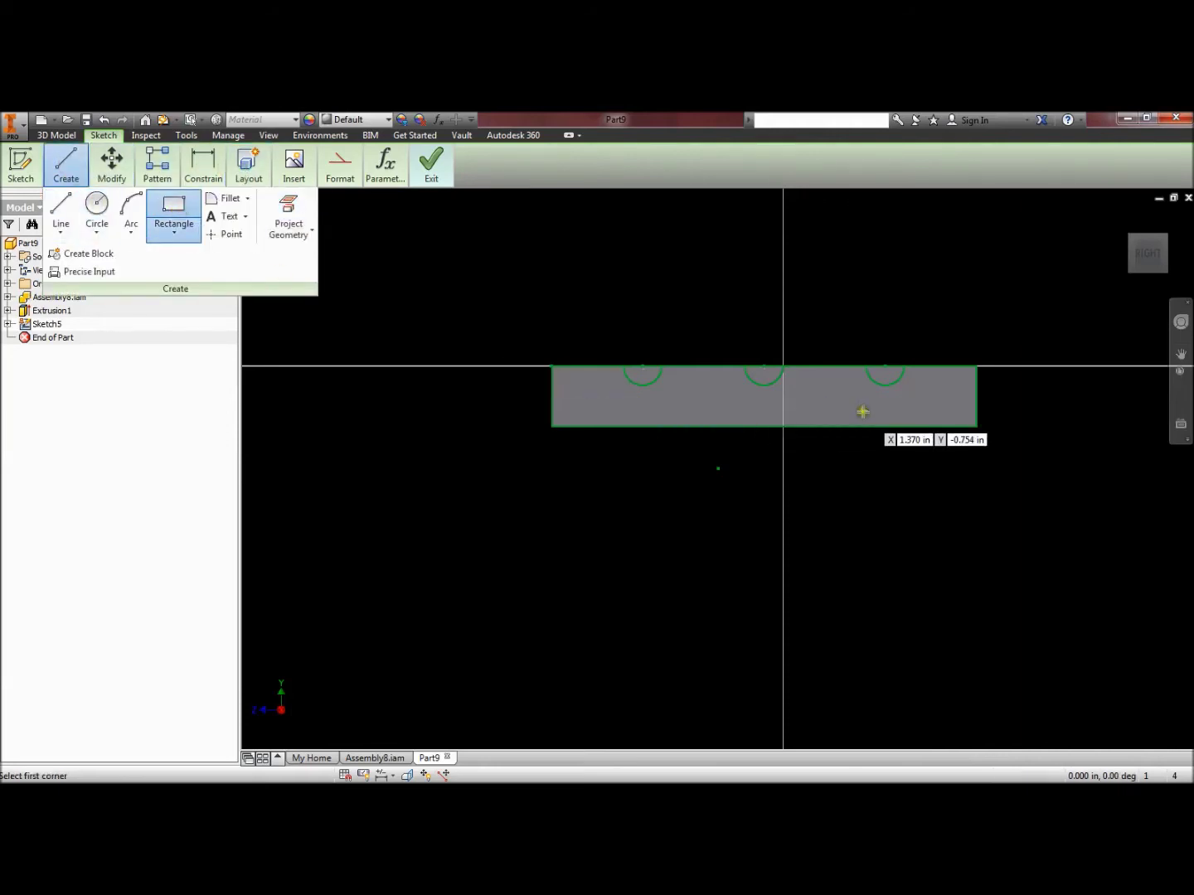
left_click(970, 428)
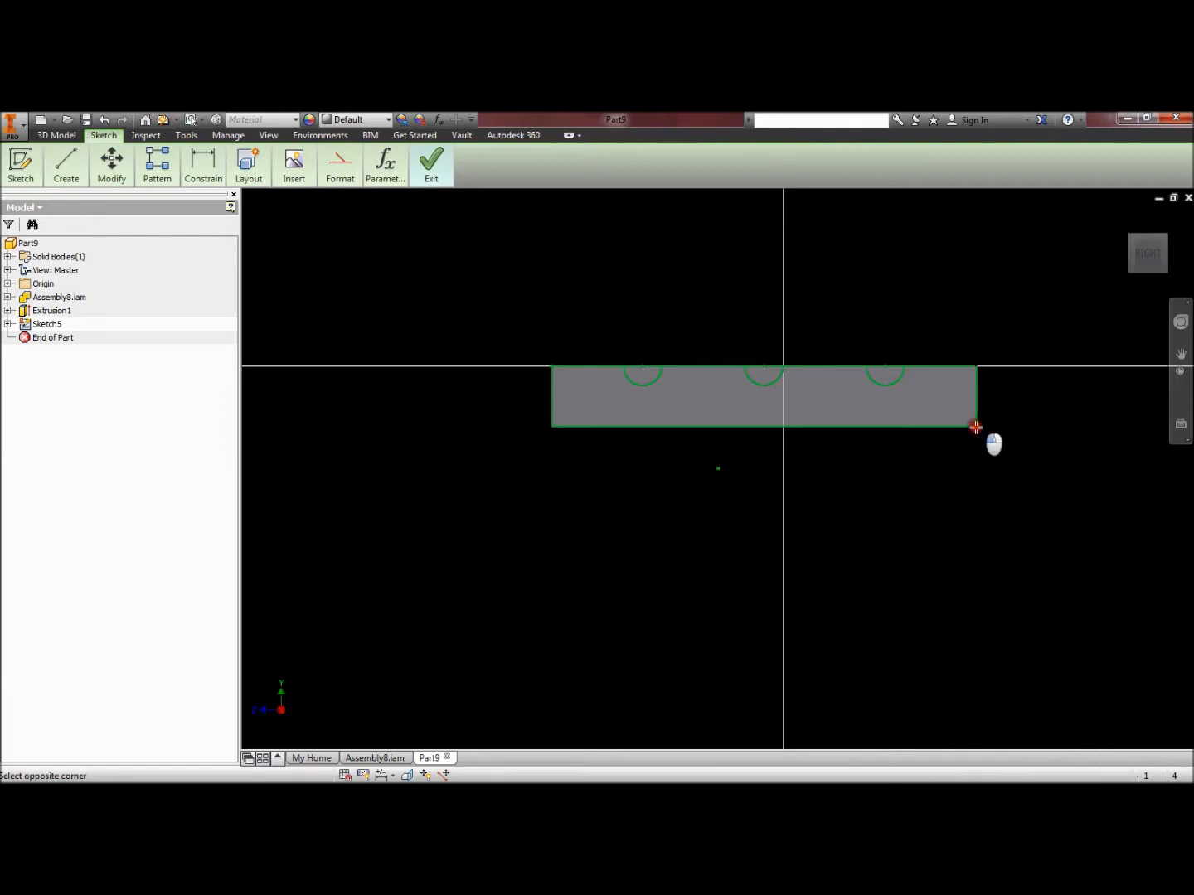
left_click(966, 416)
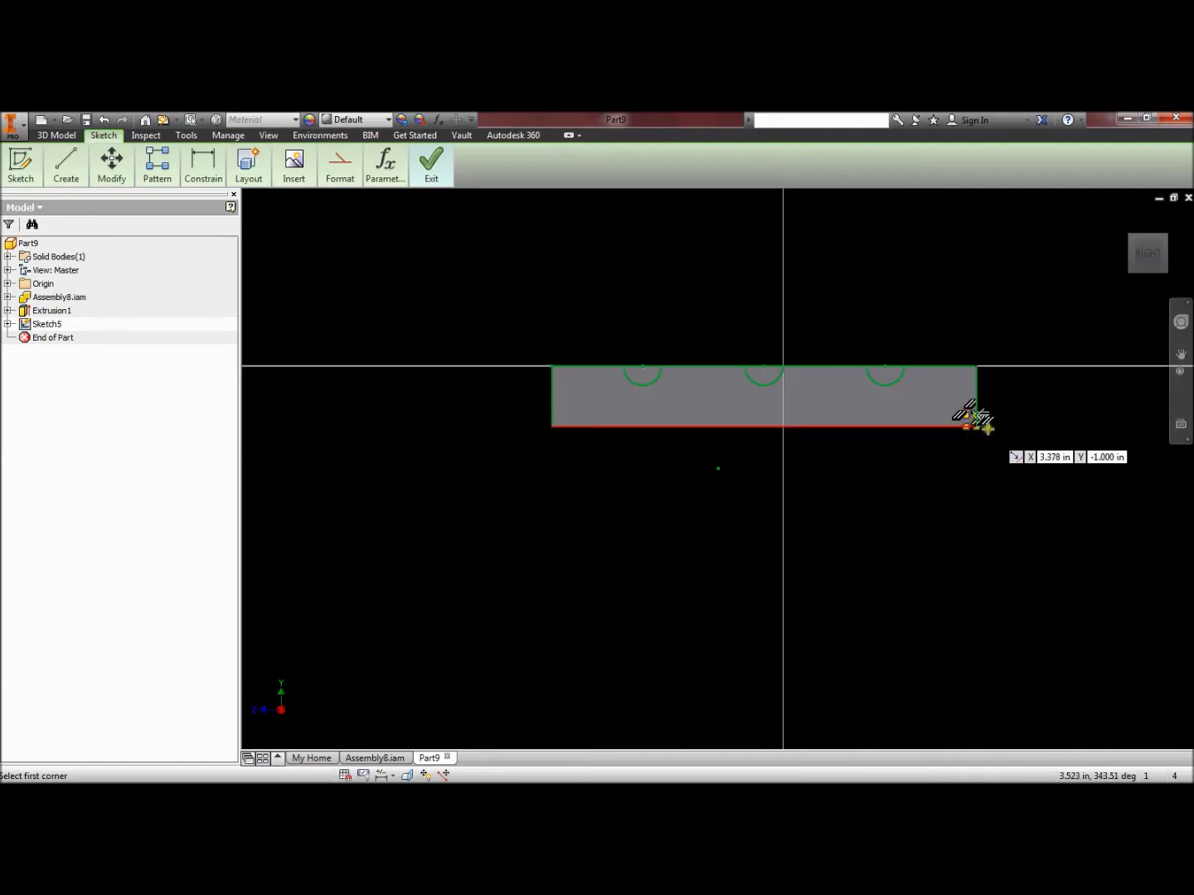
scroll(986, 427, "up", 3)
scroll(986, 427, "up", 2)
middle_click_drag(879, 327, 843, 453)
Dimension the rectangle's width and height both to 0.125
left_click(203, 166)
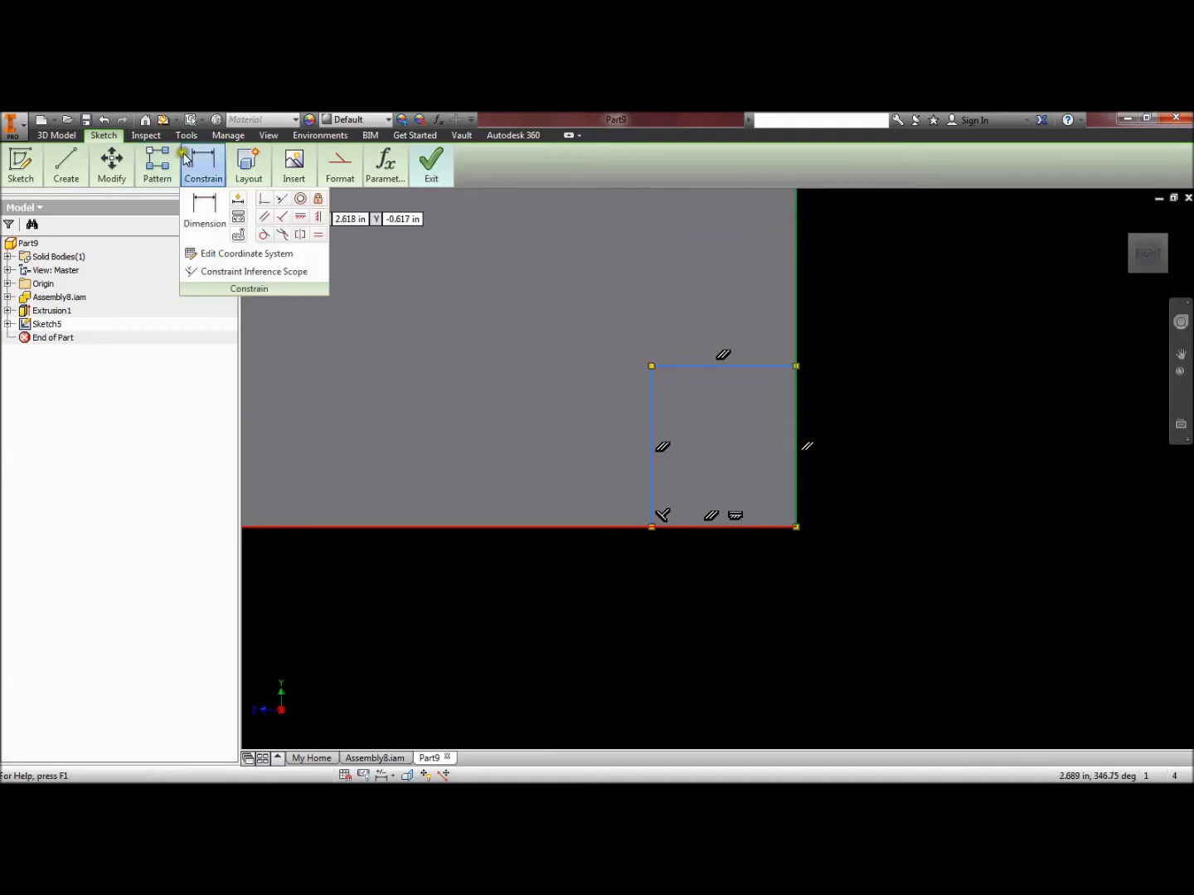
left_click(193, 204)
left_click(713, 364)
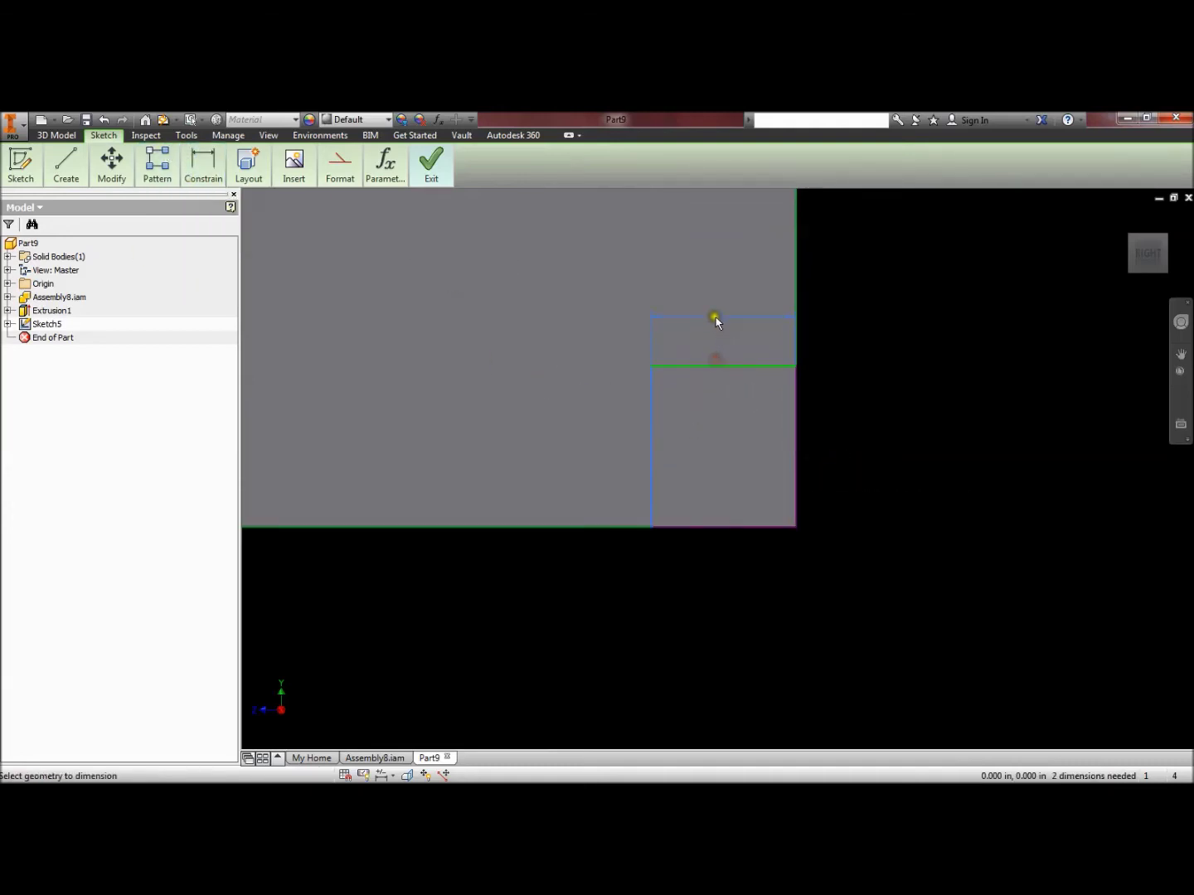
left_click(723, 320)
type(".125")
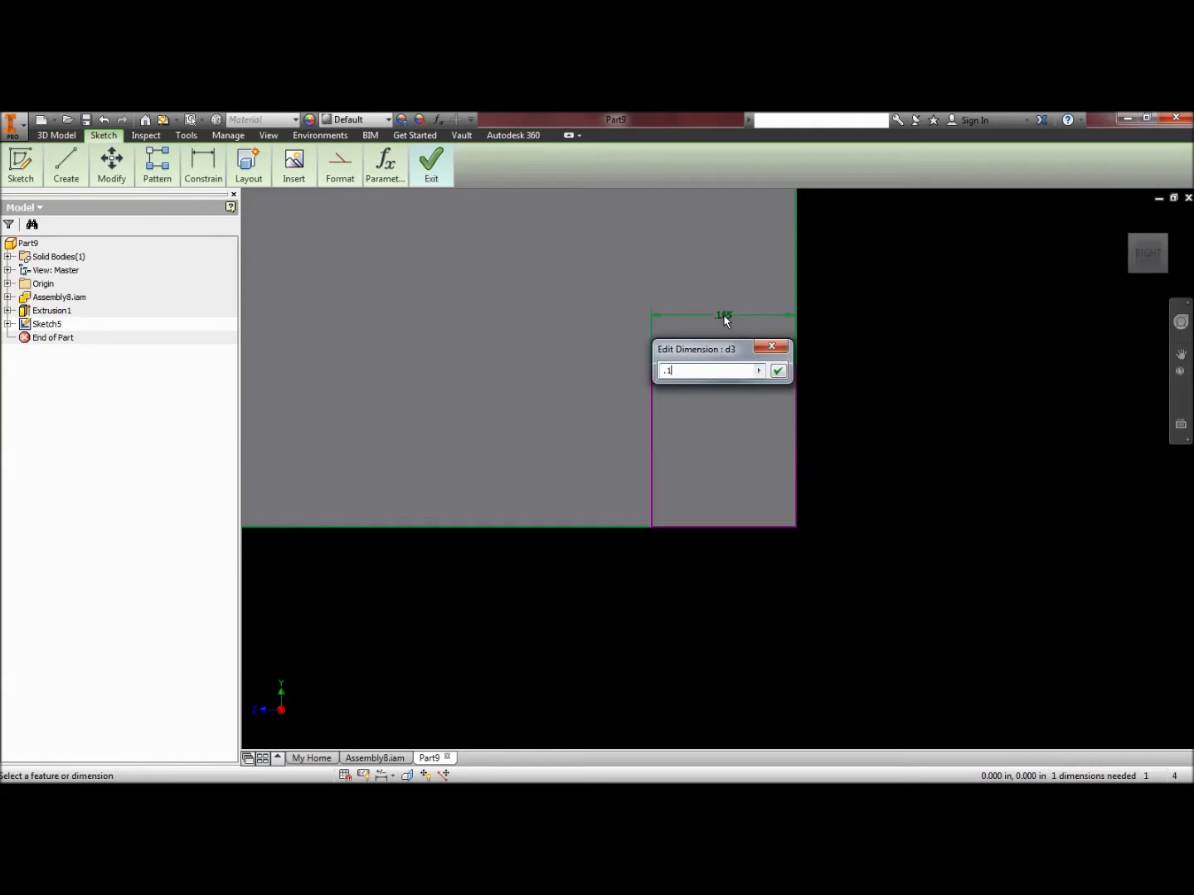
left_click(778, 371)
left_click_drag(685, 437, 667, 437)
left_click(628, 455)
type(".125")
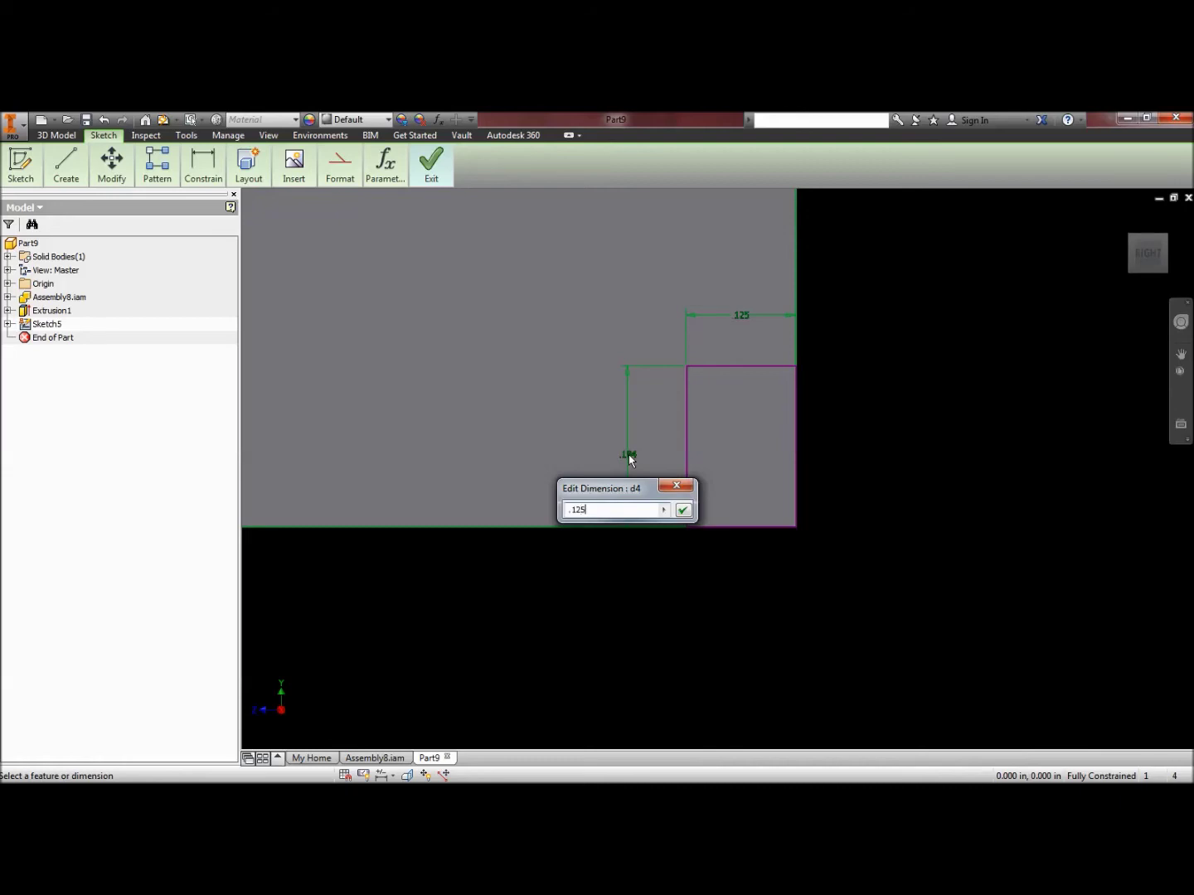
key("Return")
left_click(724, 489)
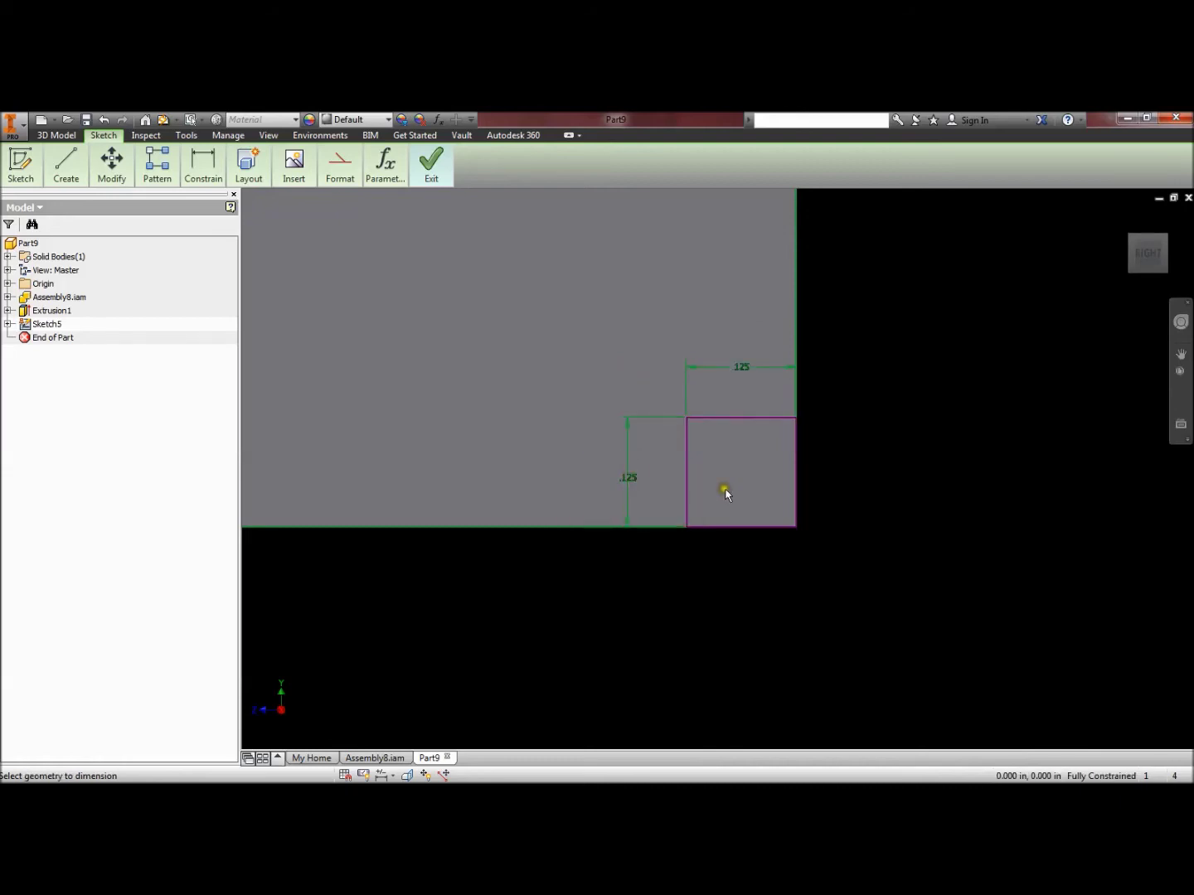
left_click(431, 161)
Finish the sketch and extrude the small corner square 0.125 into a cube
left_click(424, 219)
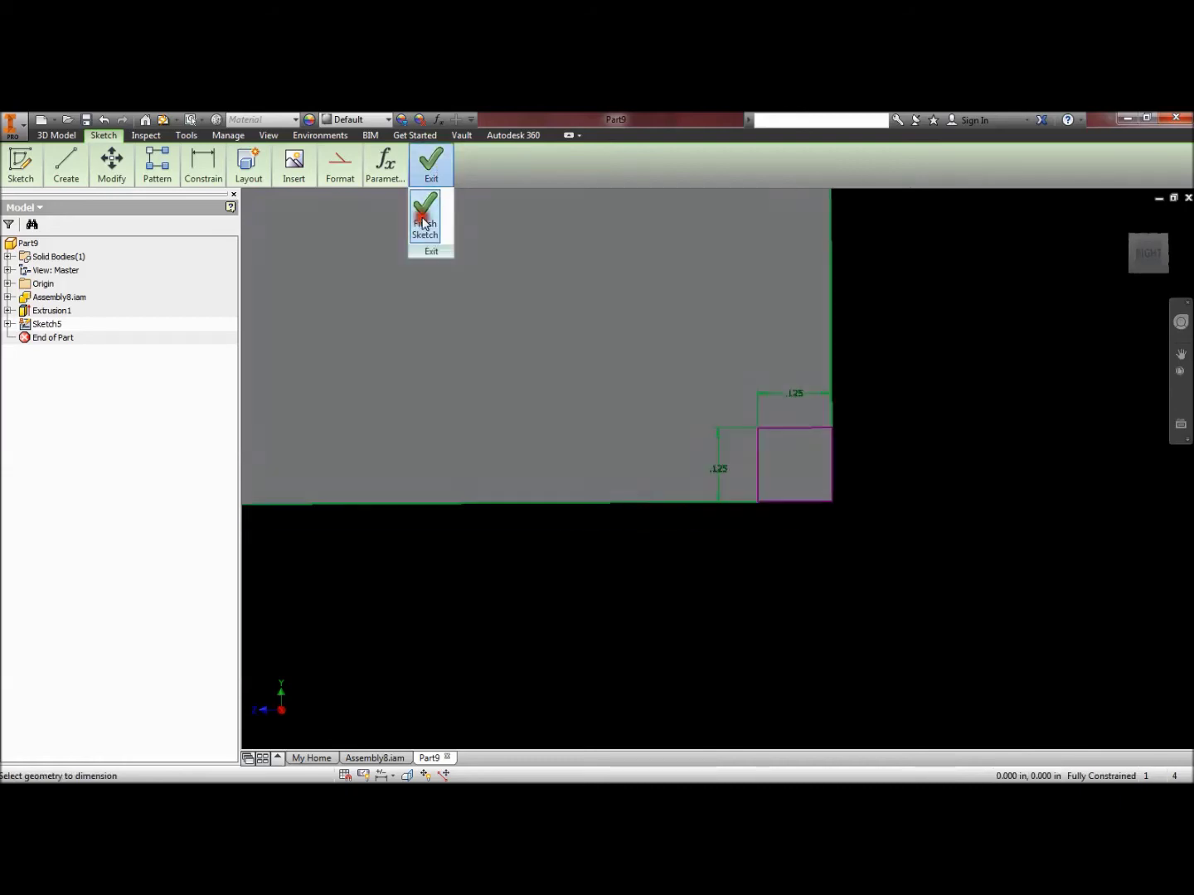
key("e")
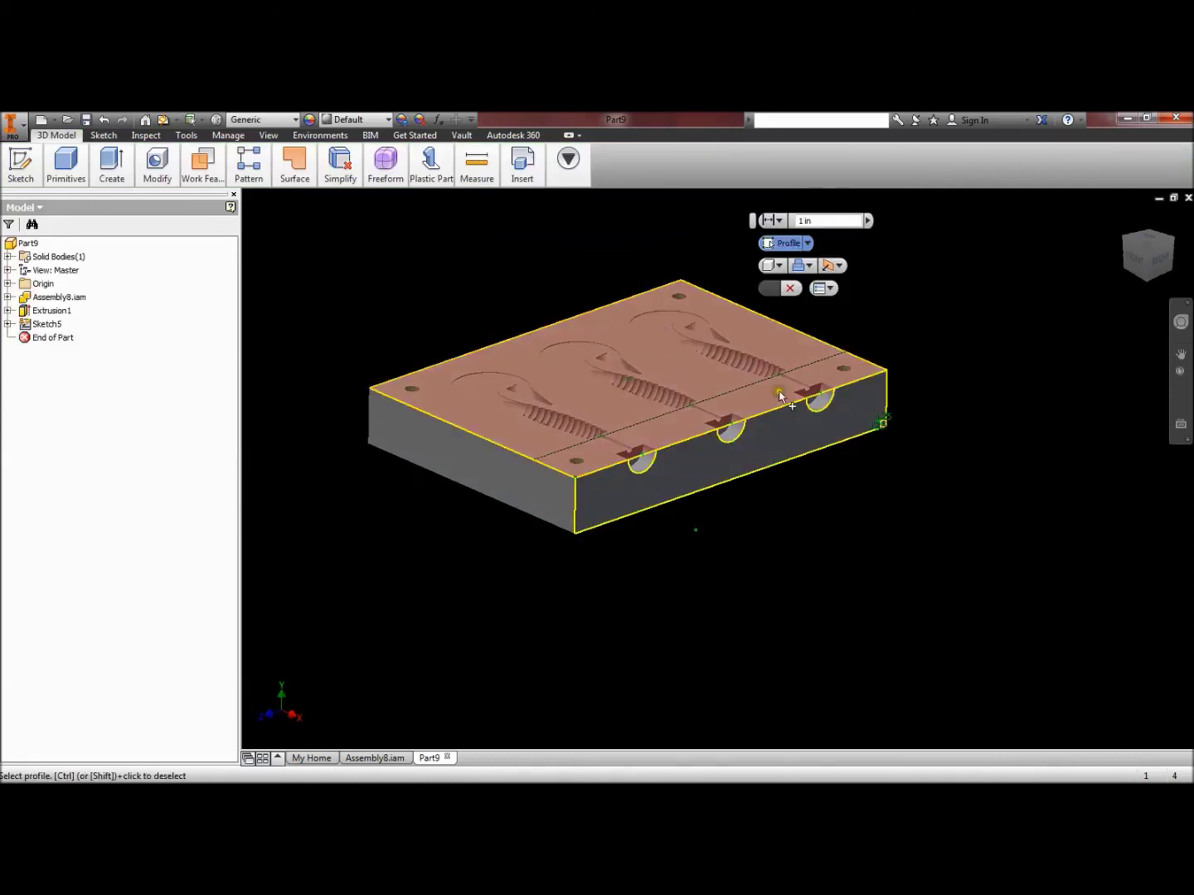
scroll(884, 424, "down", 2)
scroll(885, 425, "up", 6)
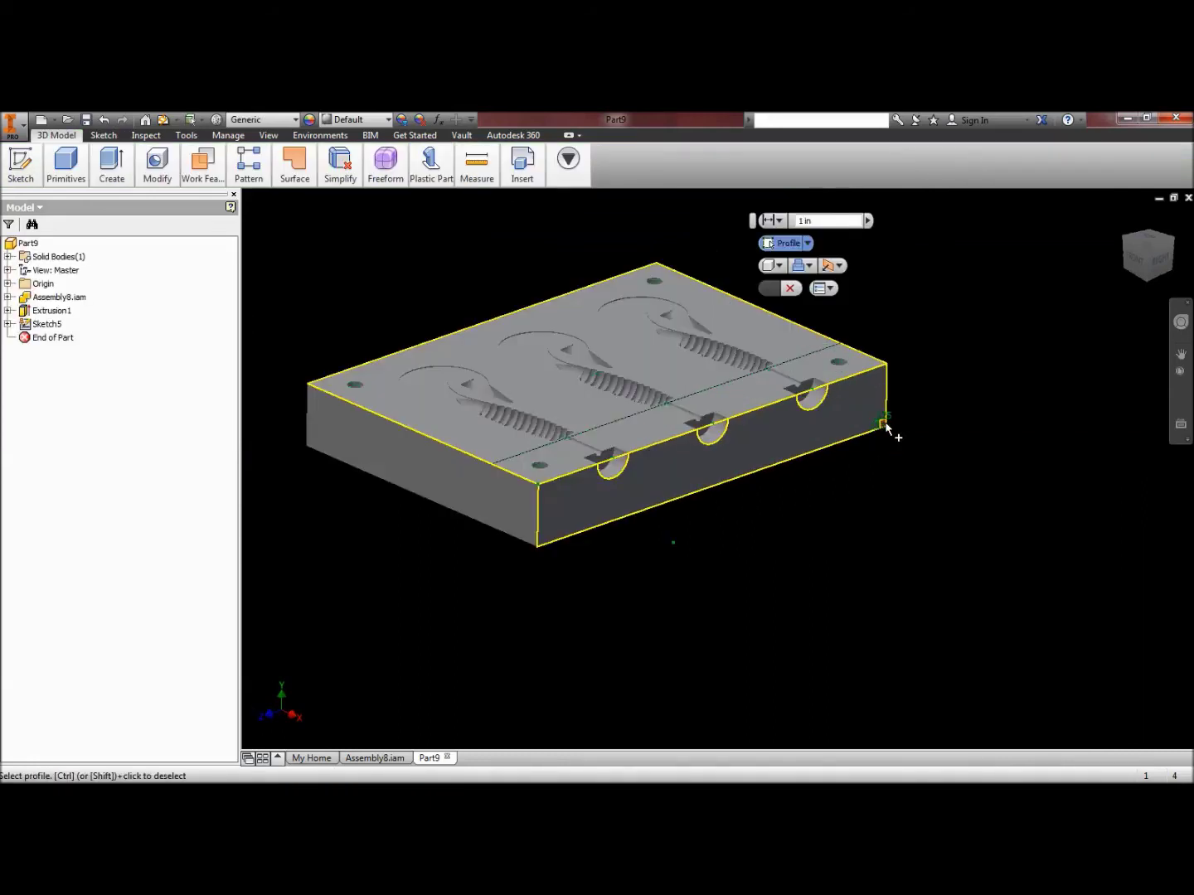
left_click(875, 425)
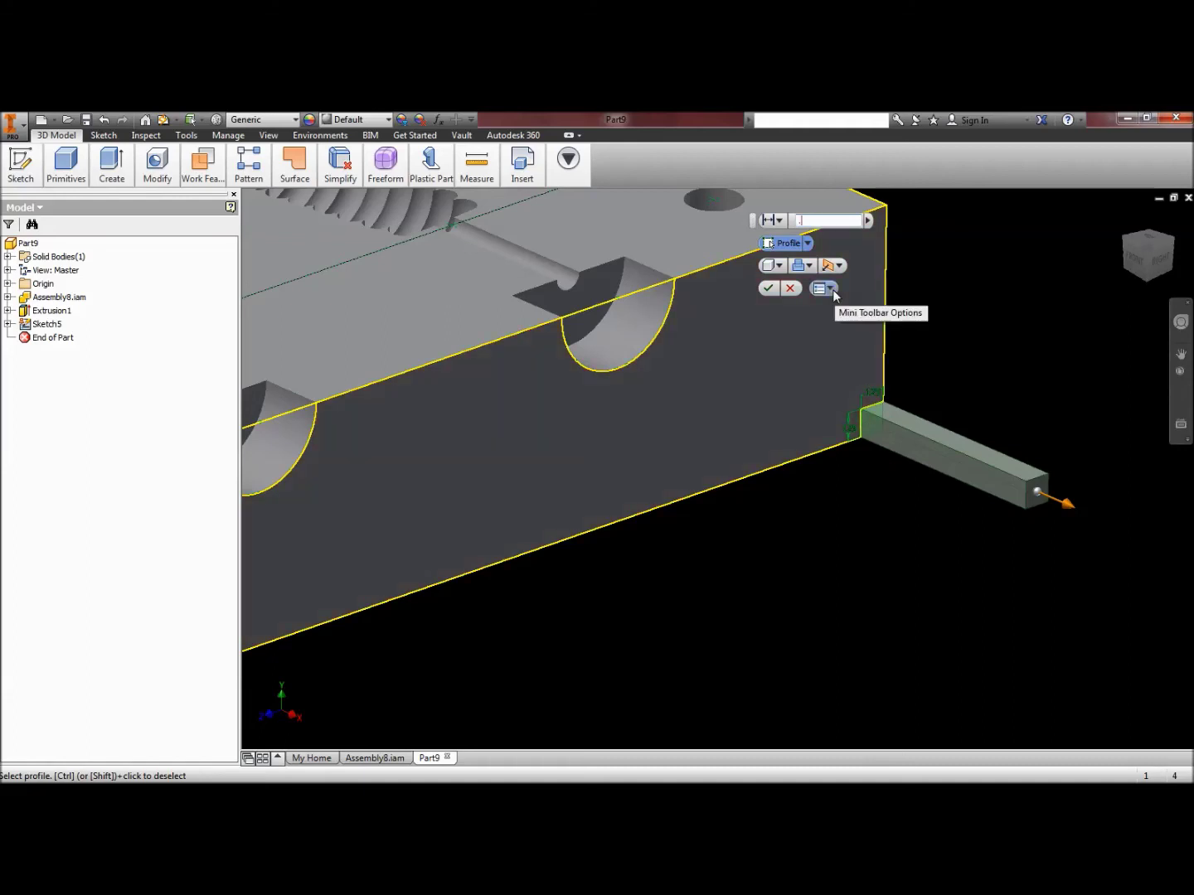
type("125")
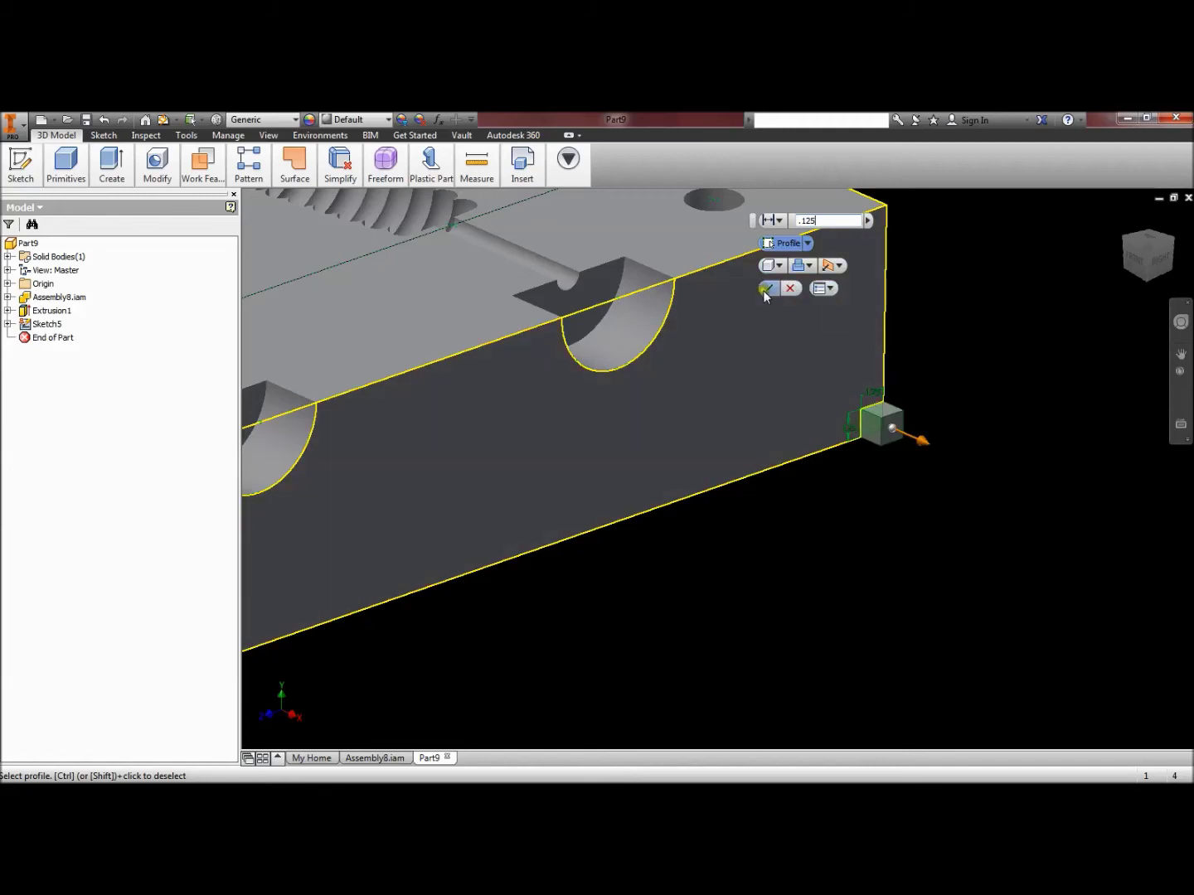
left_click(765, 288)
scroll(786, 373, "down", 5)
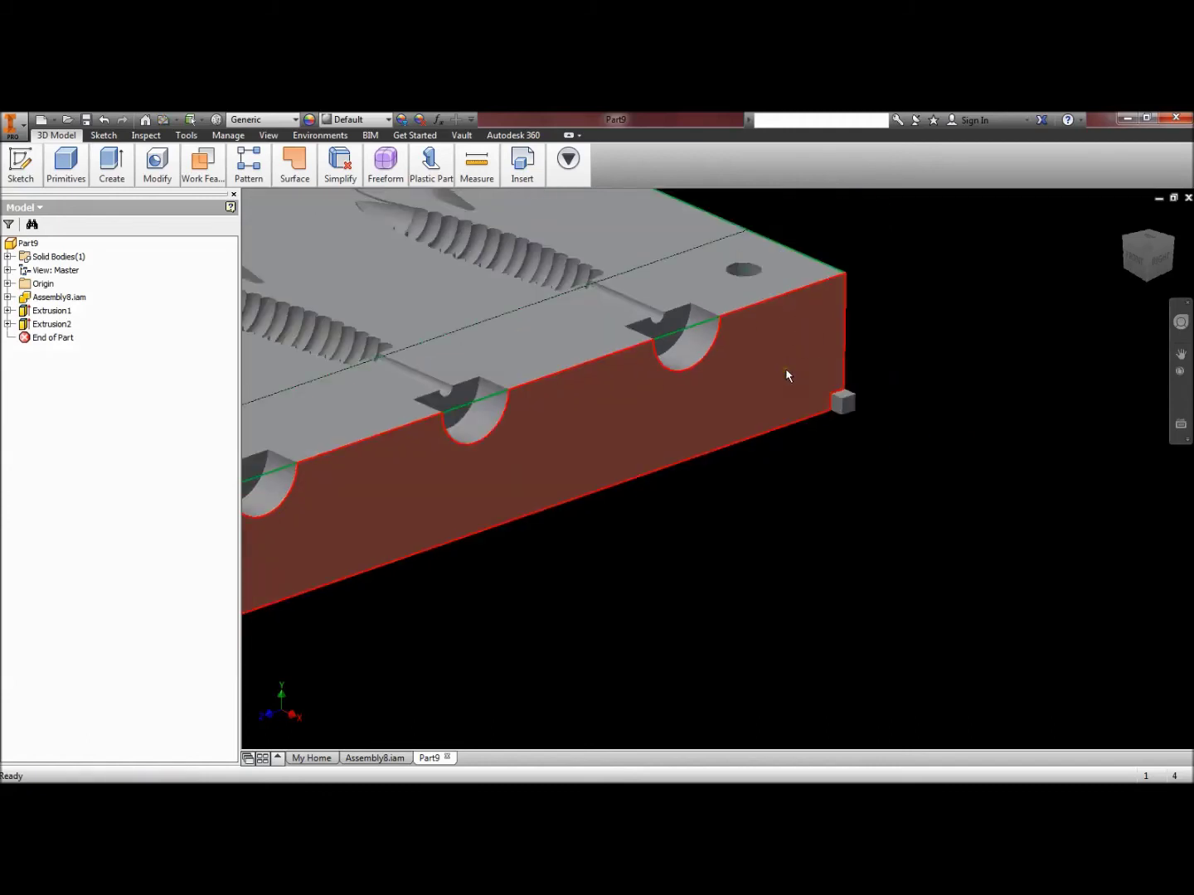
middle_click_drag(818, 413, 1008, 462)
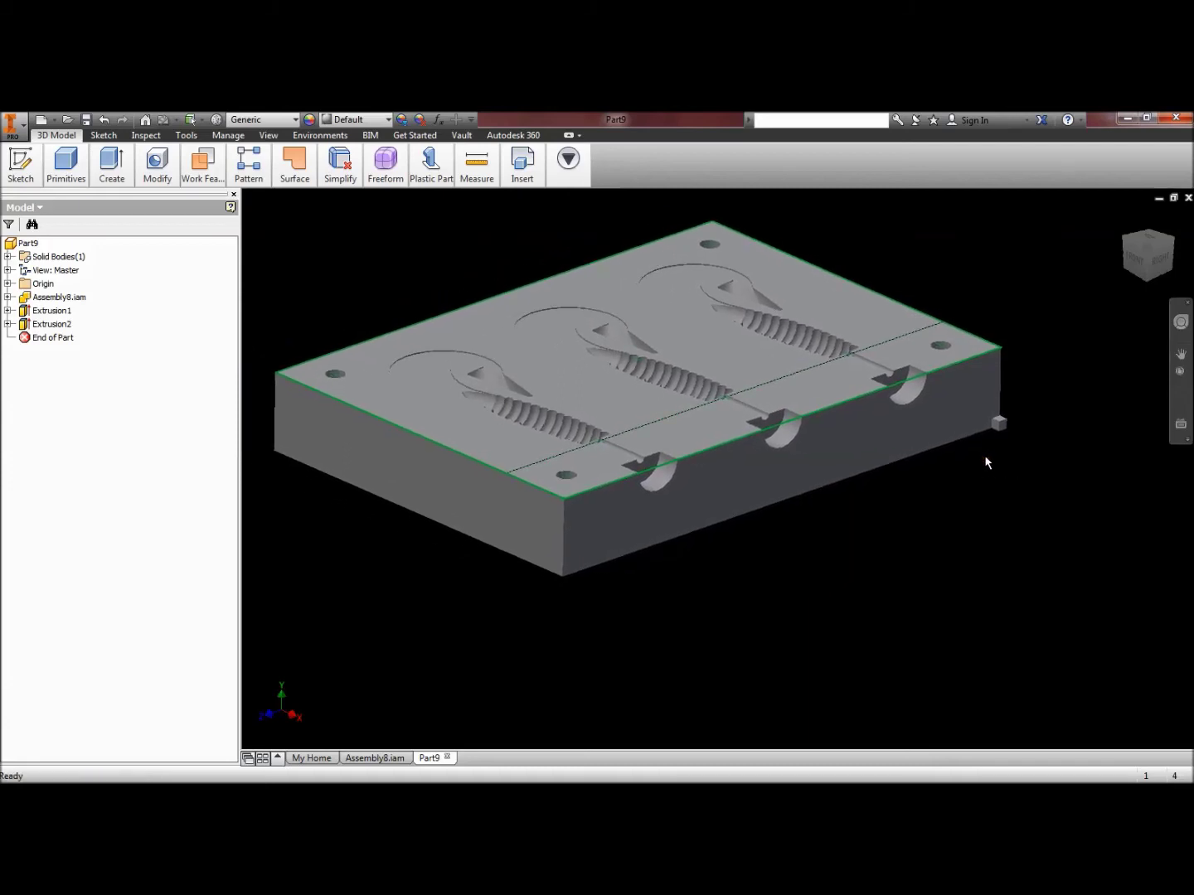
Save the part as Part9.ipt in the Molds folder
left_click(21, 162)
left_click(15, 124)
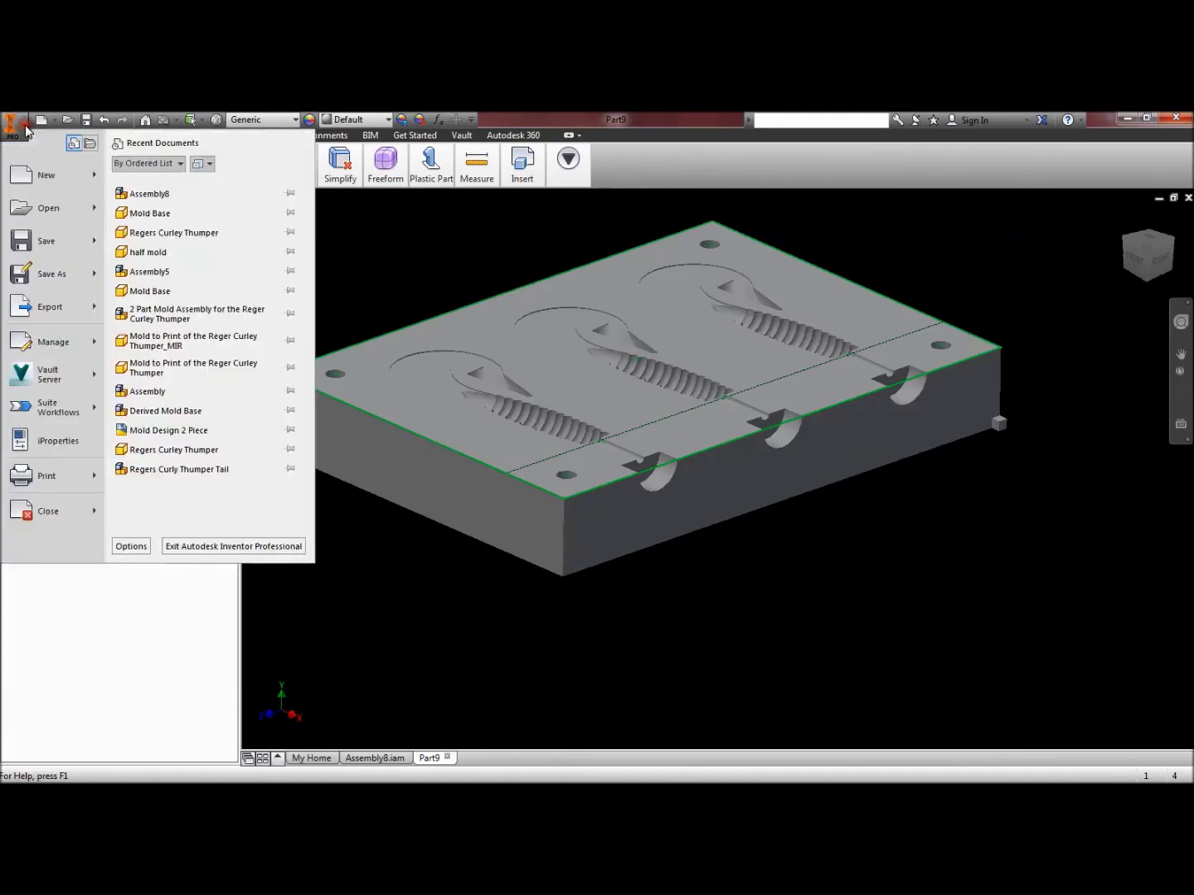
left_click(43, 270)
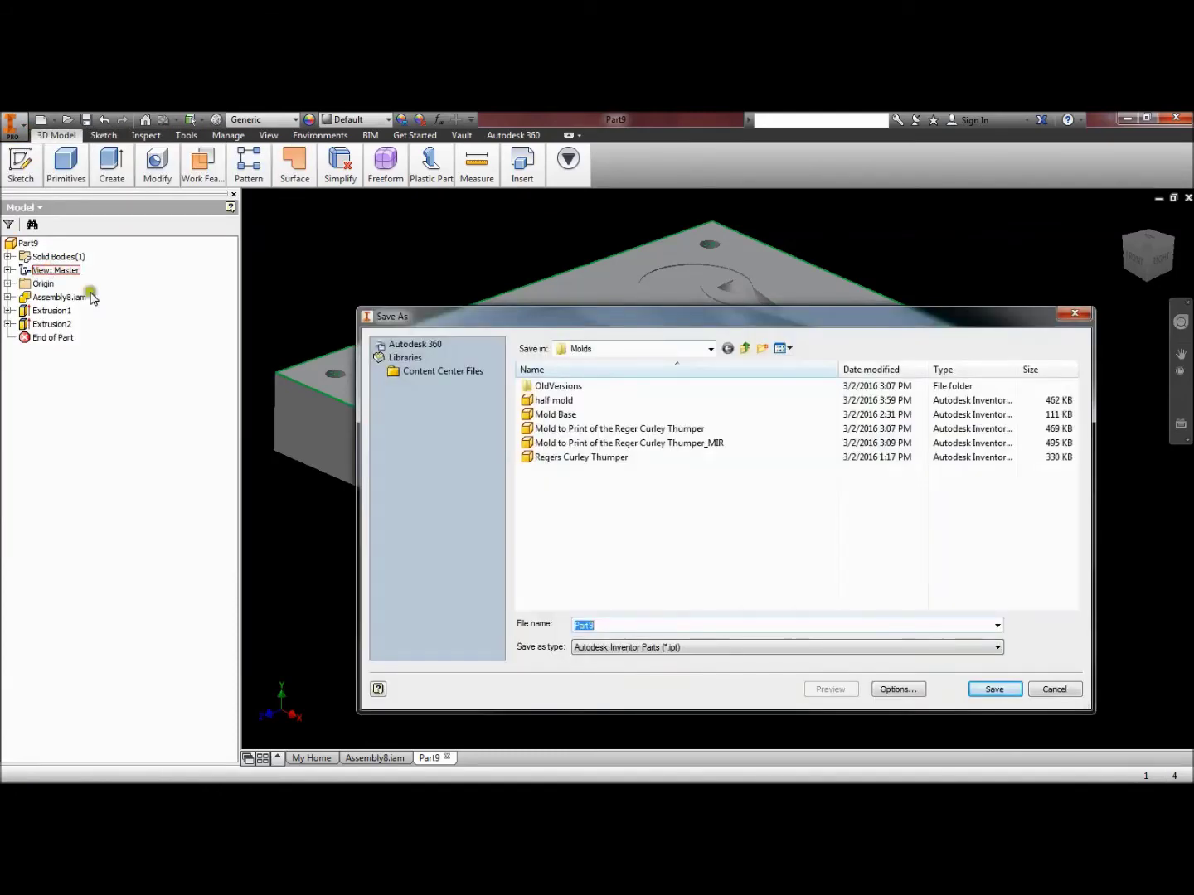
left_click(990, 690)
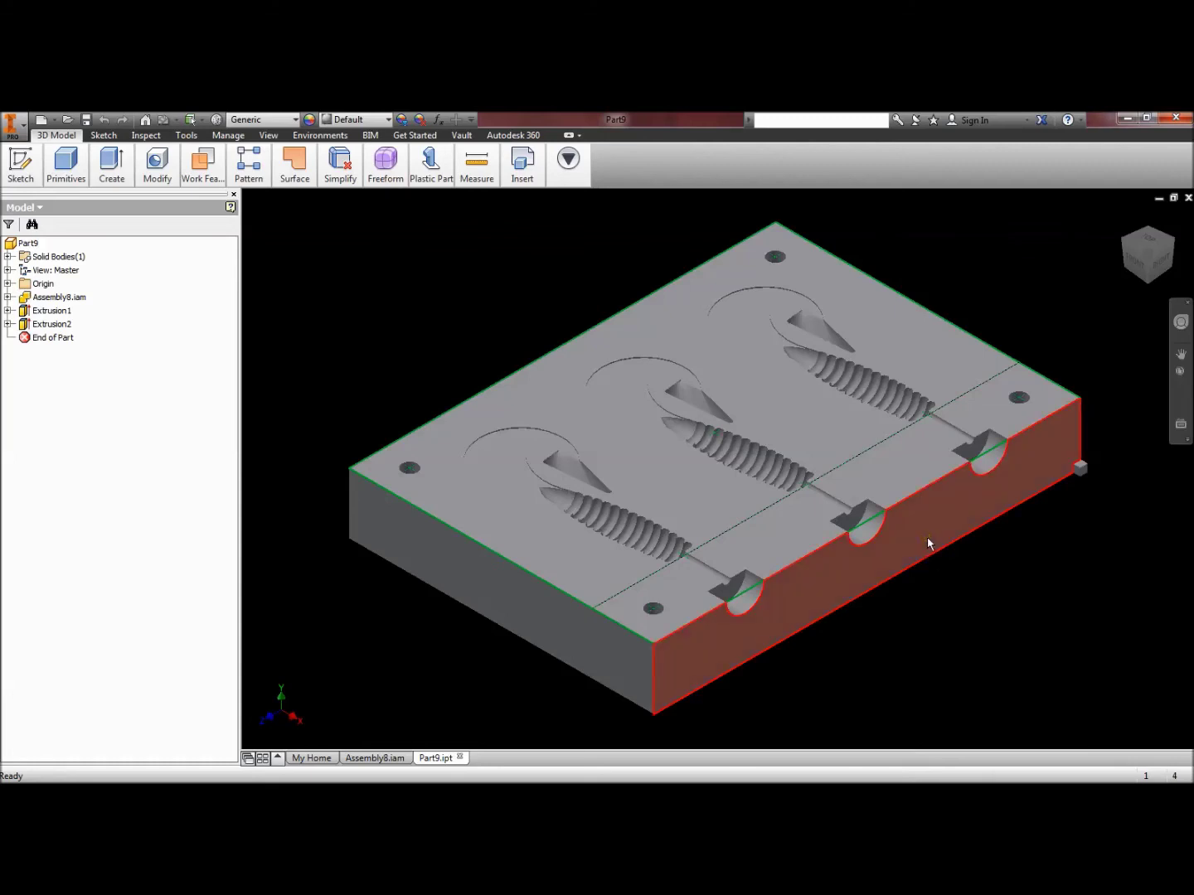
mouse_move(930, 543)
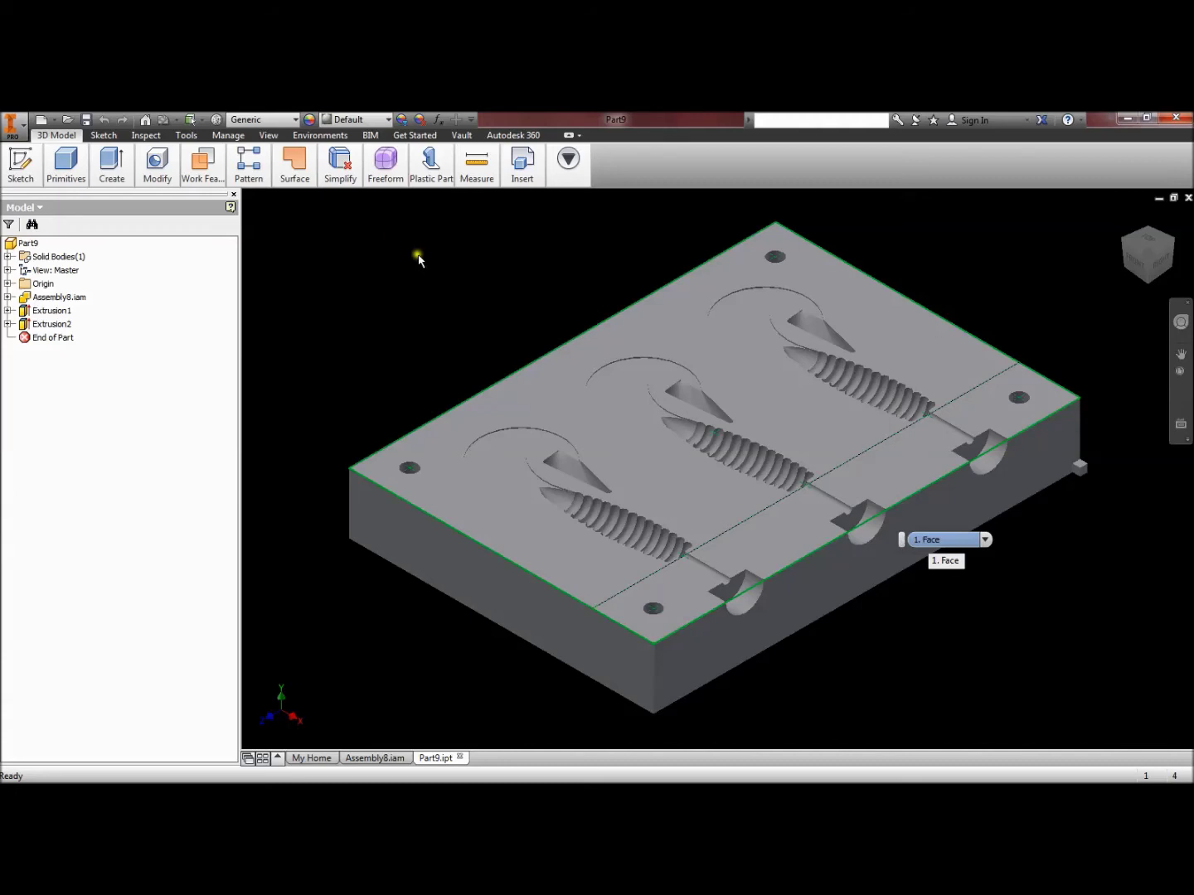
Create a new assembly document from the application menu
left_click(16, 124)
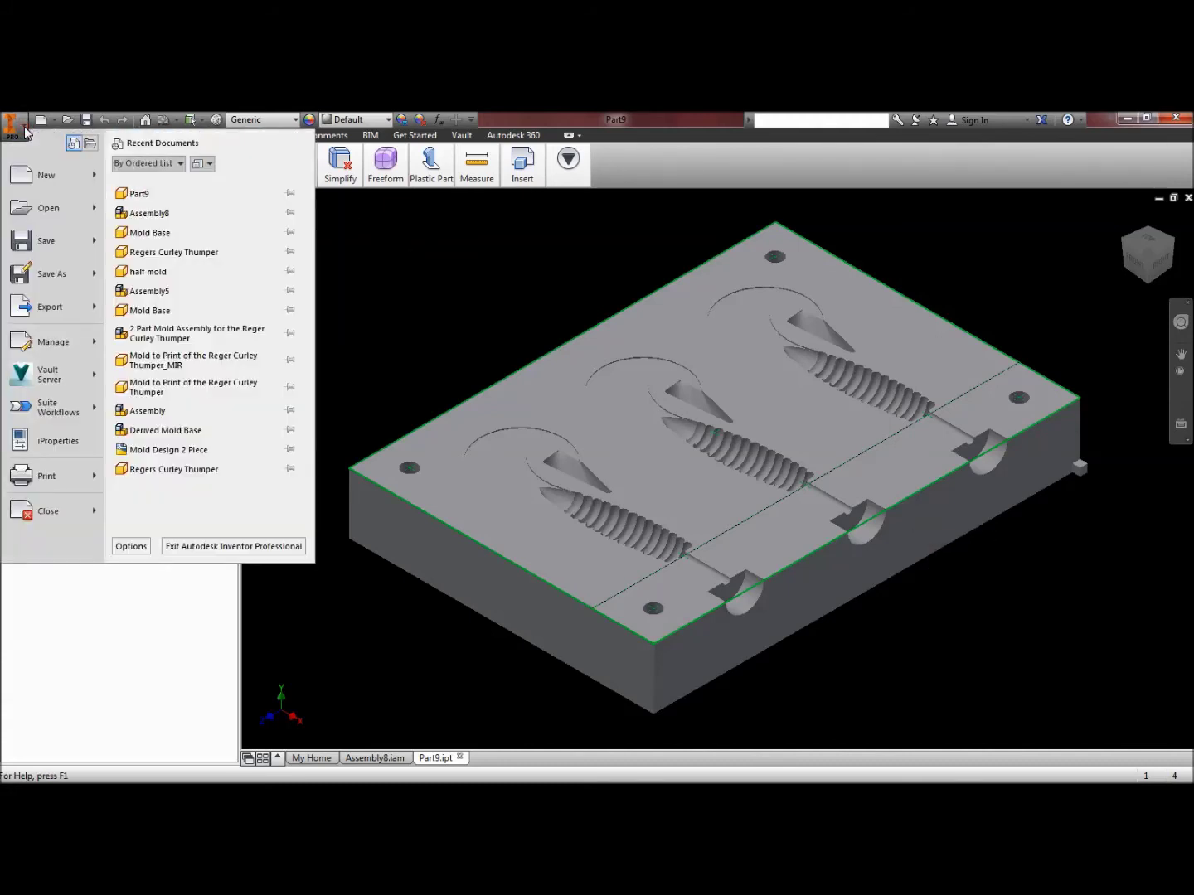
mouse_move(94, 182)
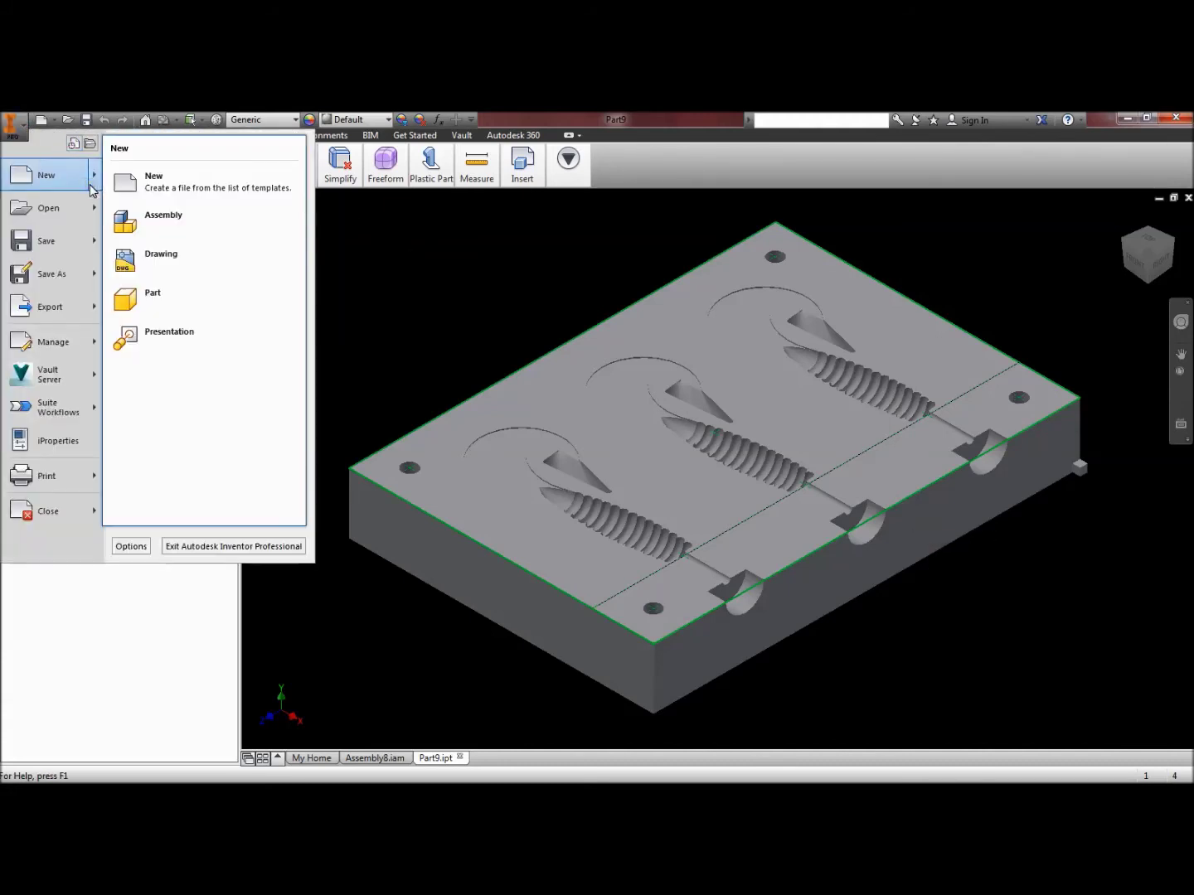
left_click(126, 219)
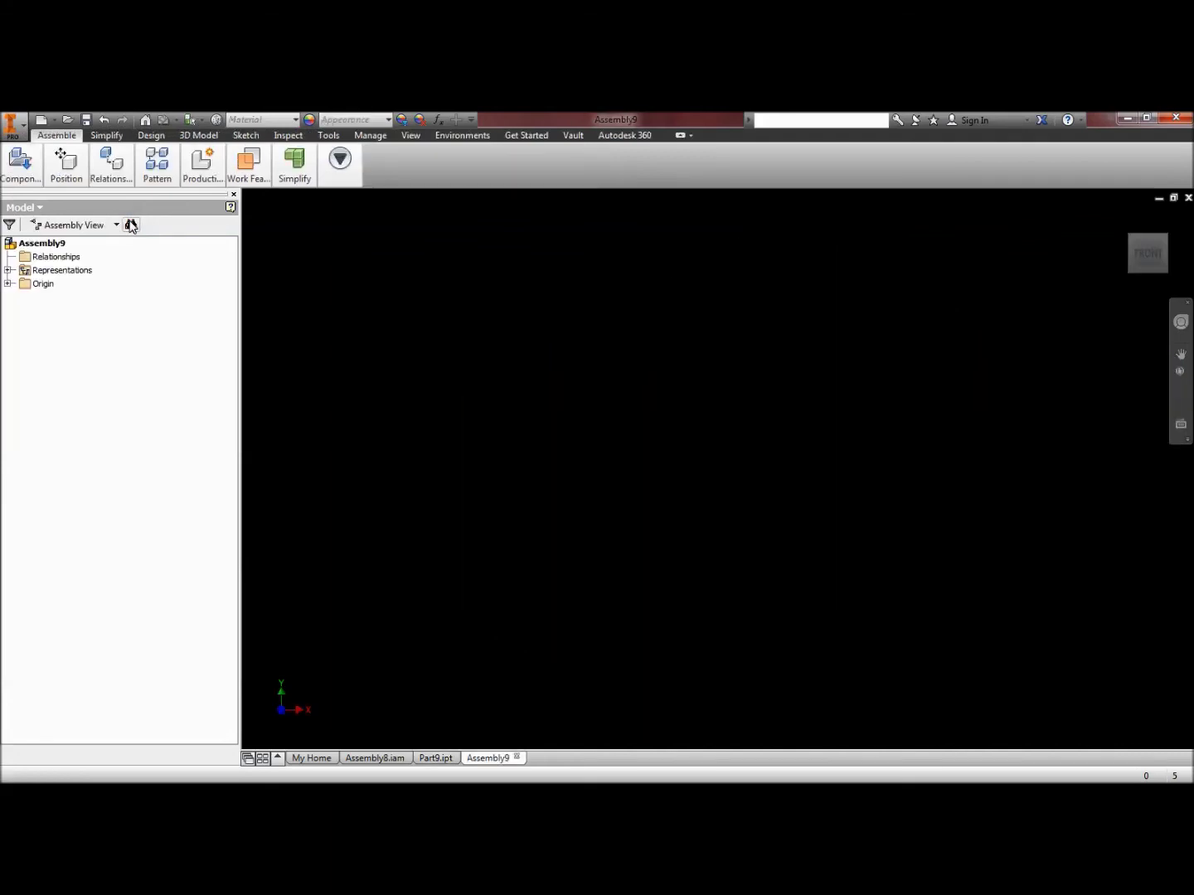
Place a single copy of Part9.ipt into the assembly as Part9:1
left_click(20, 164)
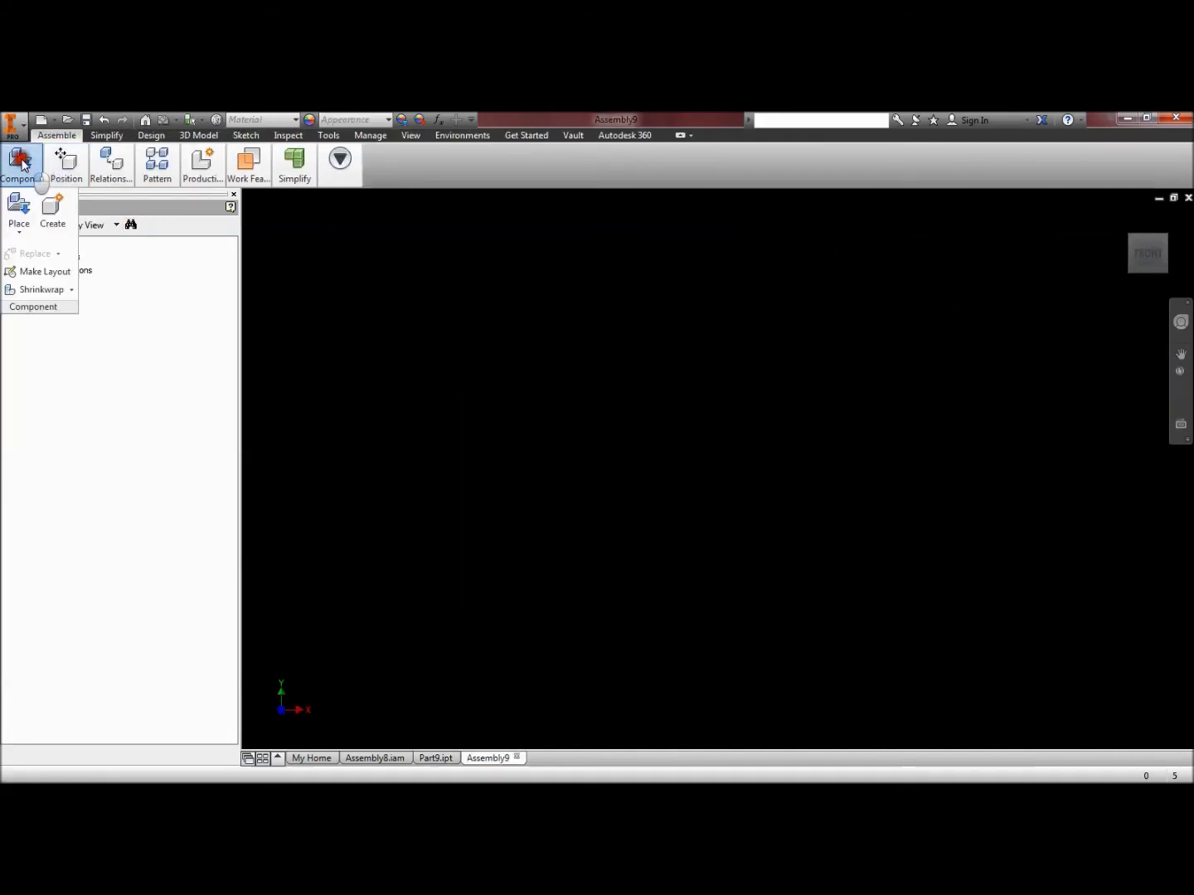
left_click(18, 205)
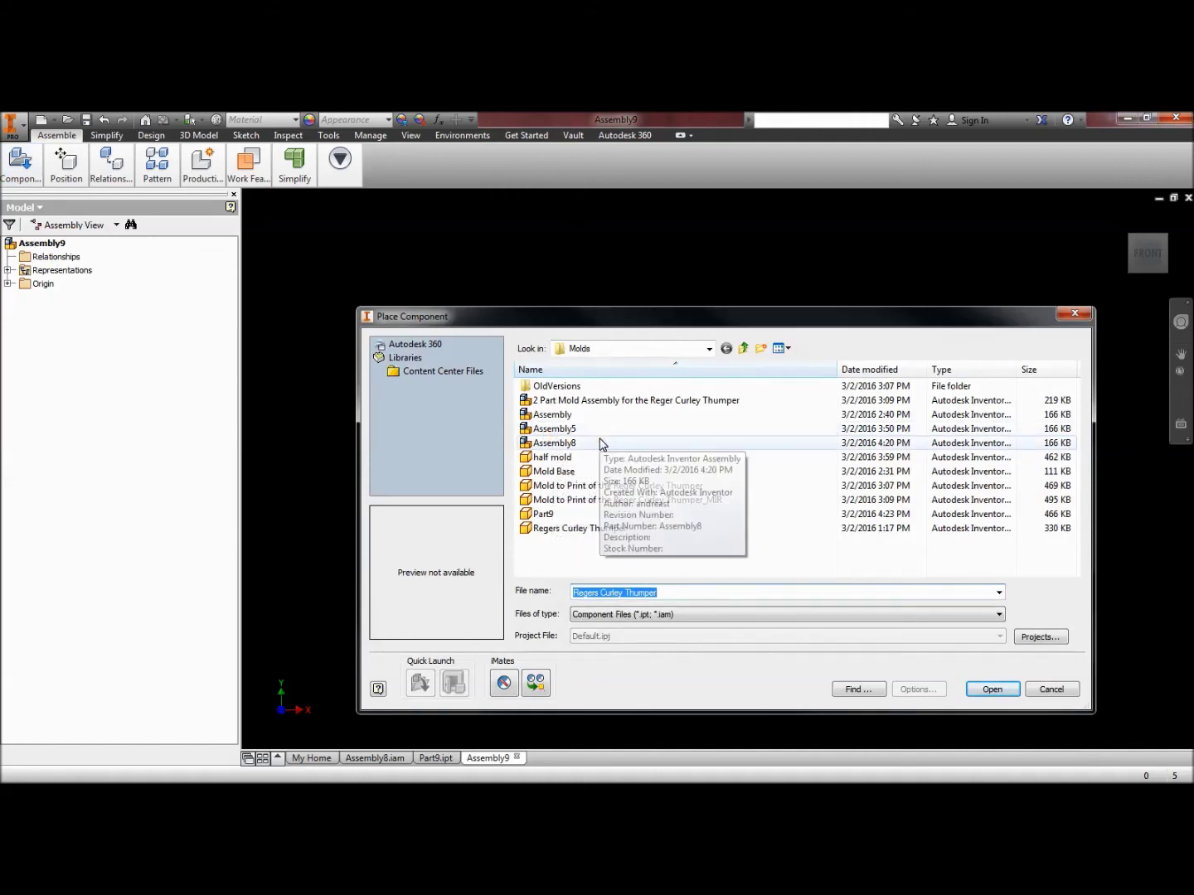
left_click(552, 518)
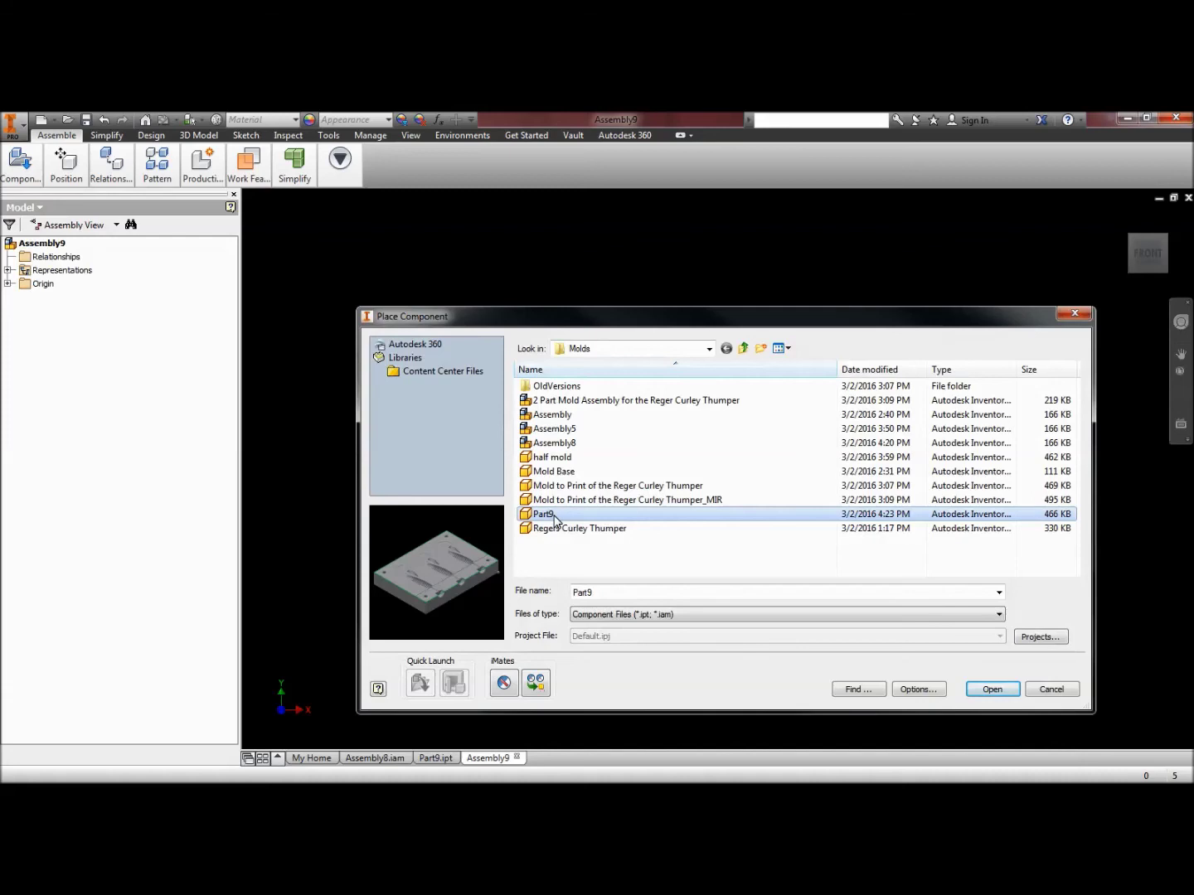
left_click(555, 518)
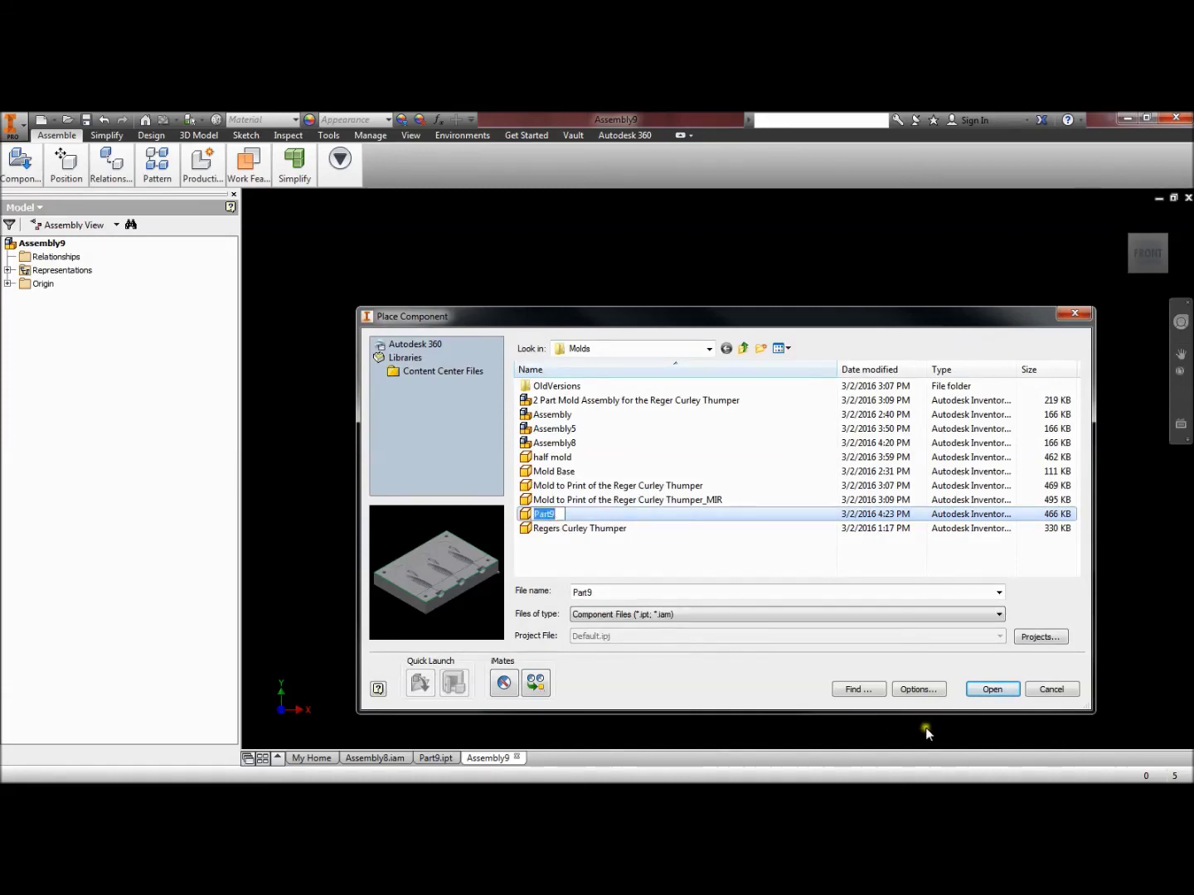
left_click(993, 691)
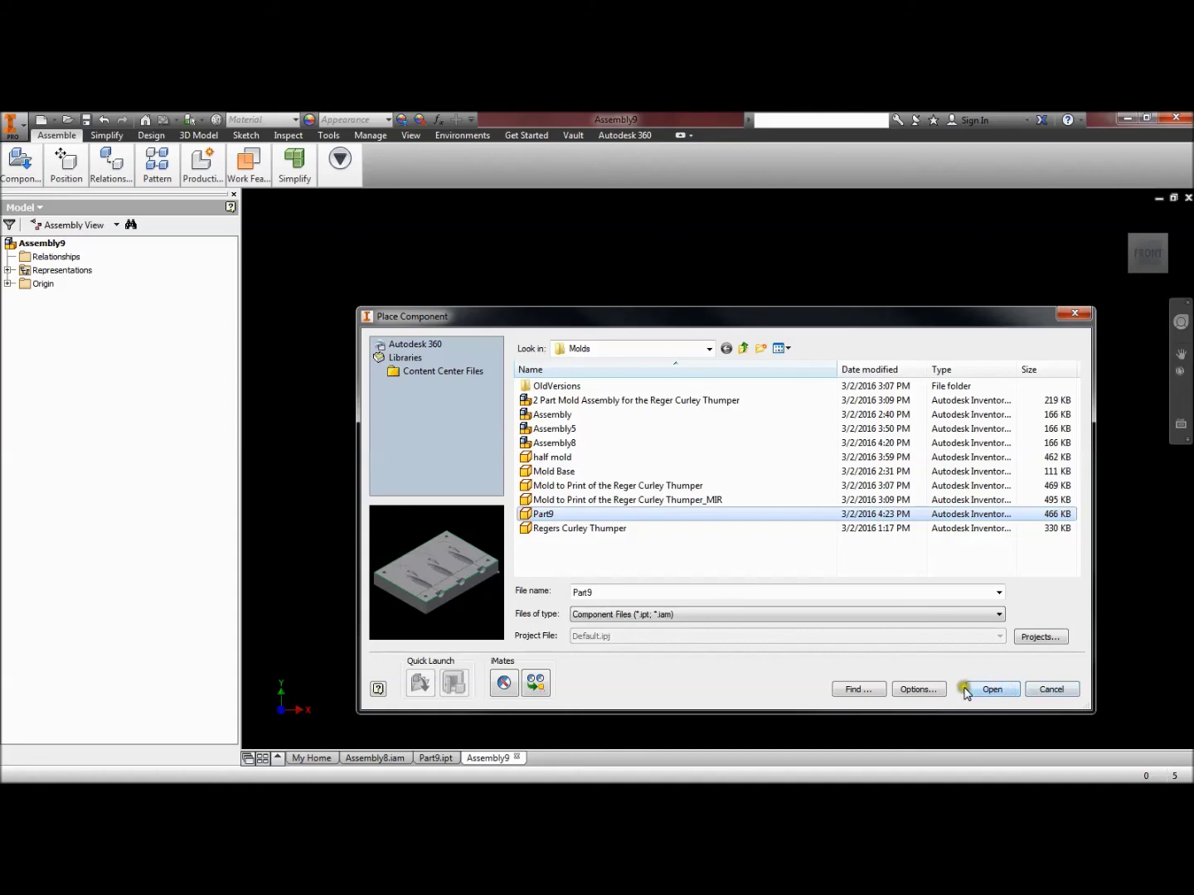
left_click(567, 515)
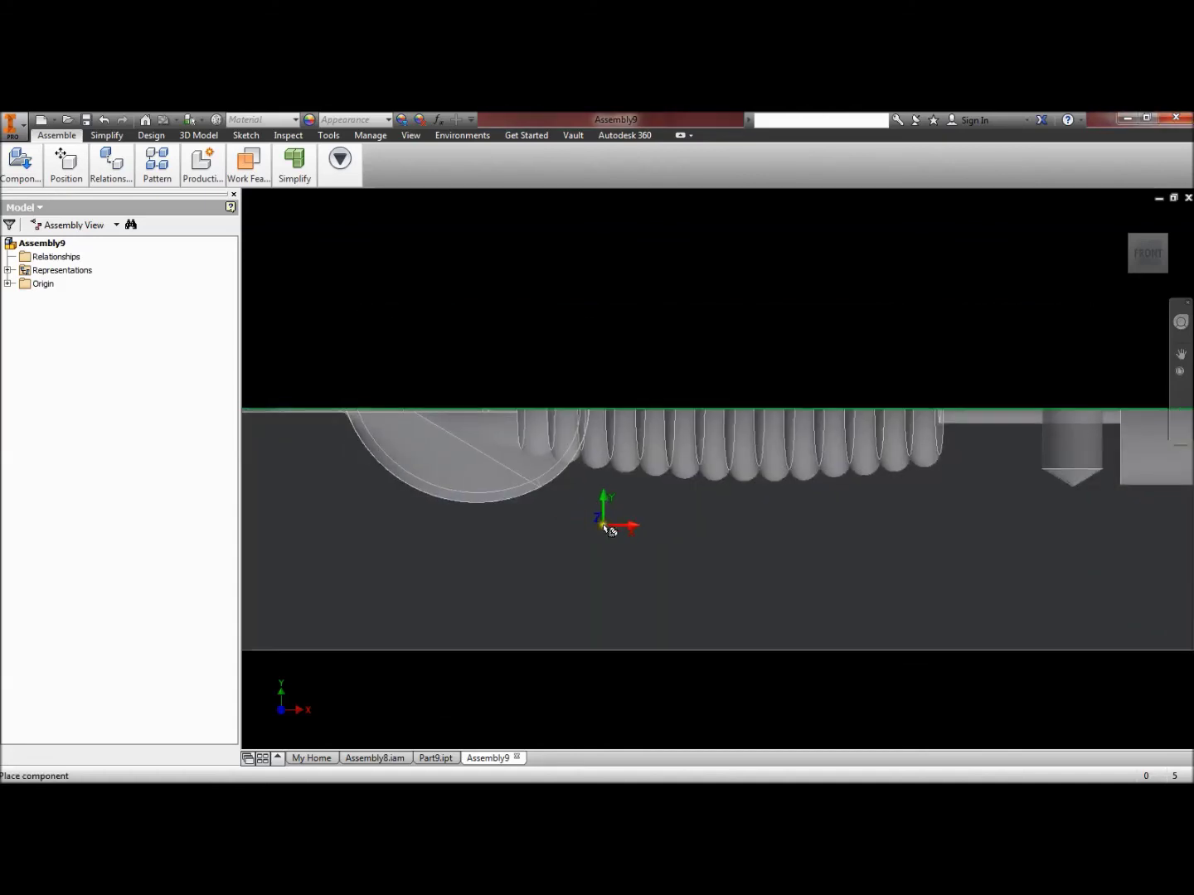
left_click(586, 448)
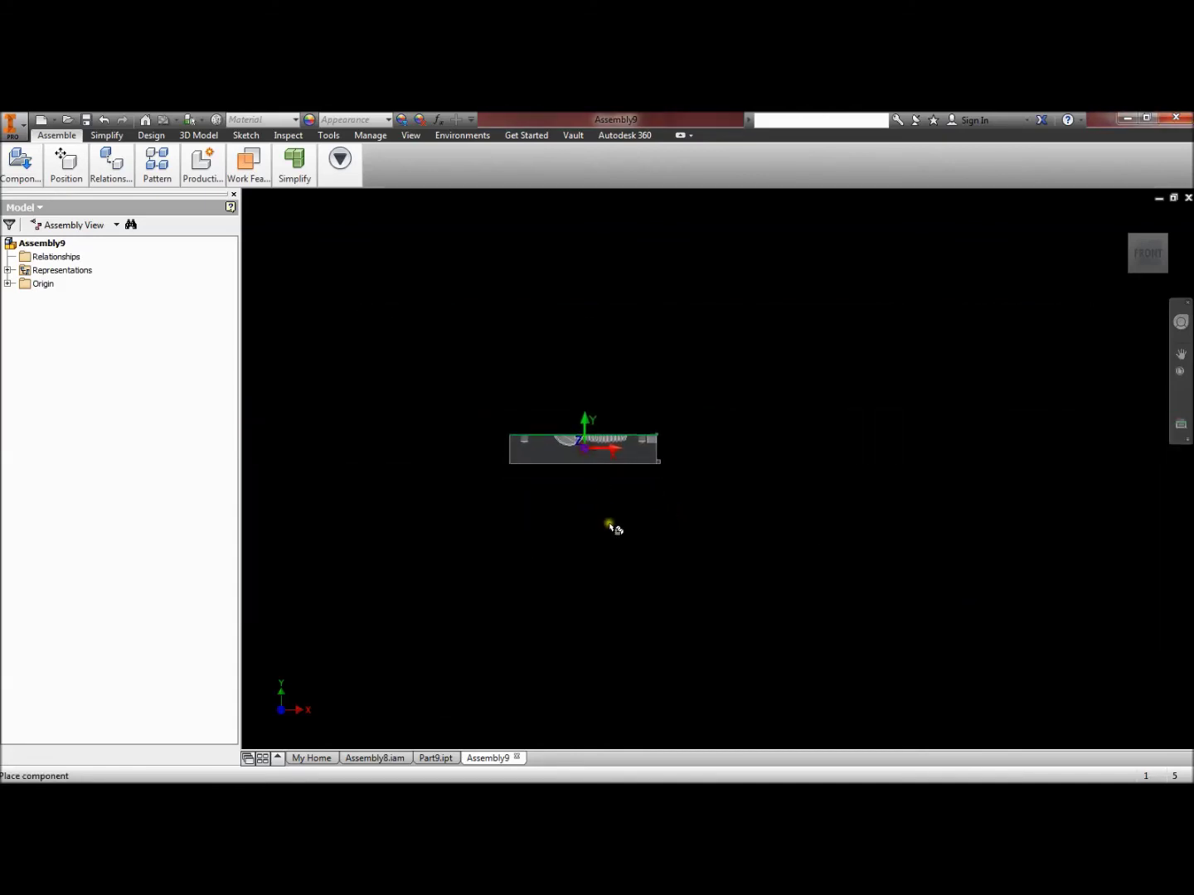
key("F6")
key("Escape")
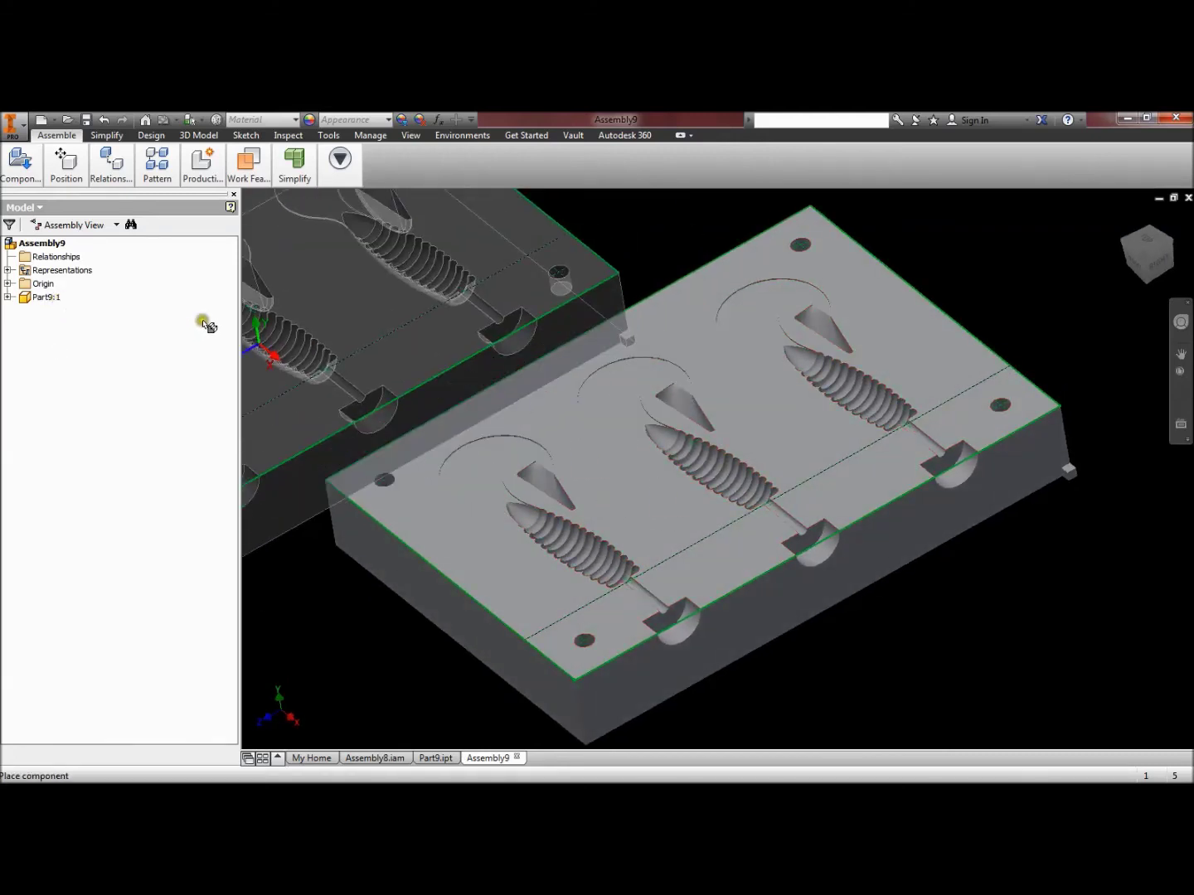
key("Escape")
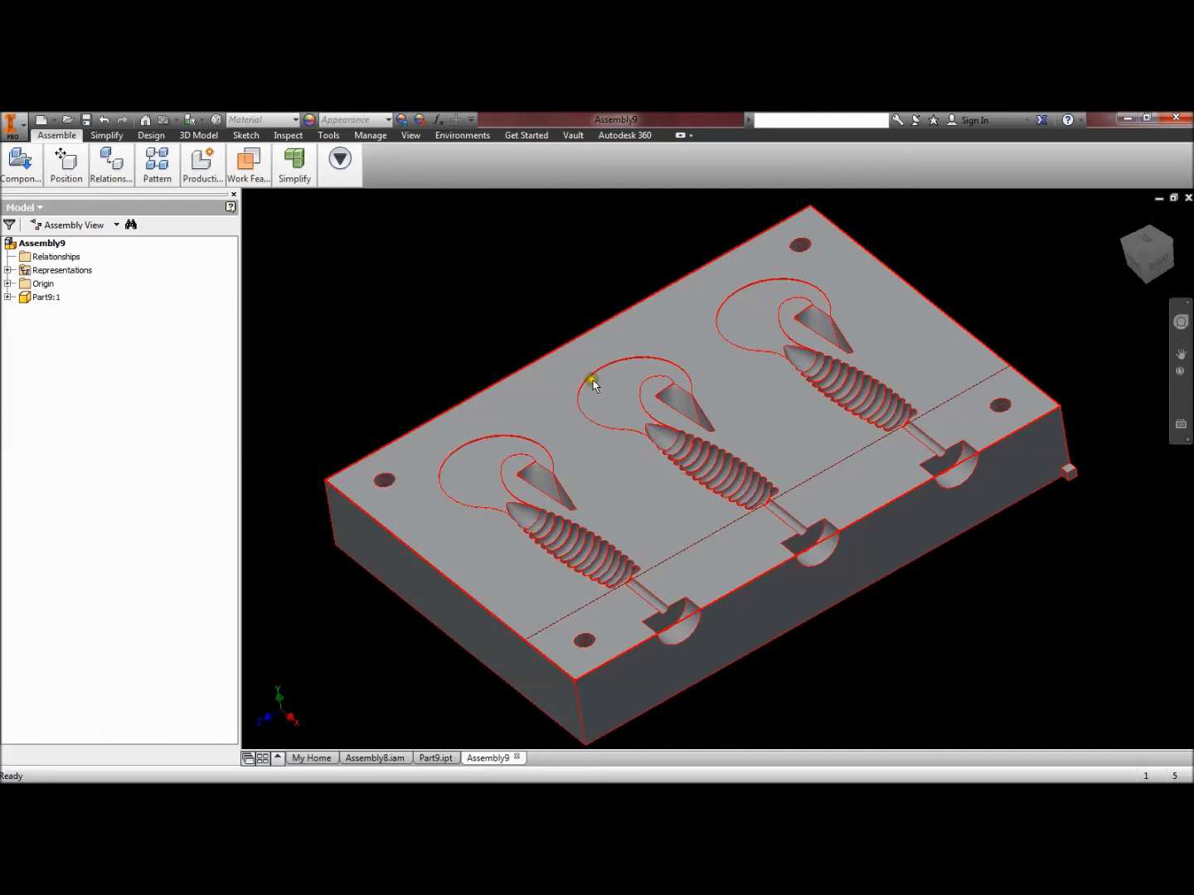
Mirror Part9:1 across its right end face, adding Part9_MIR:1 beside it
right_click(41, 300)
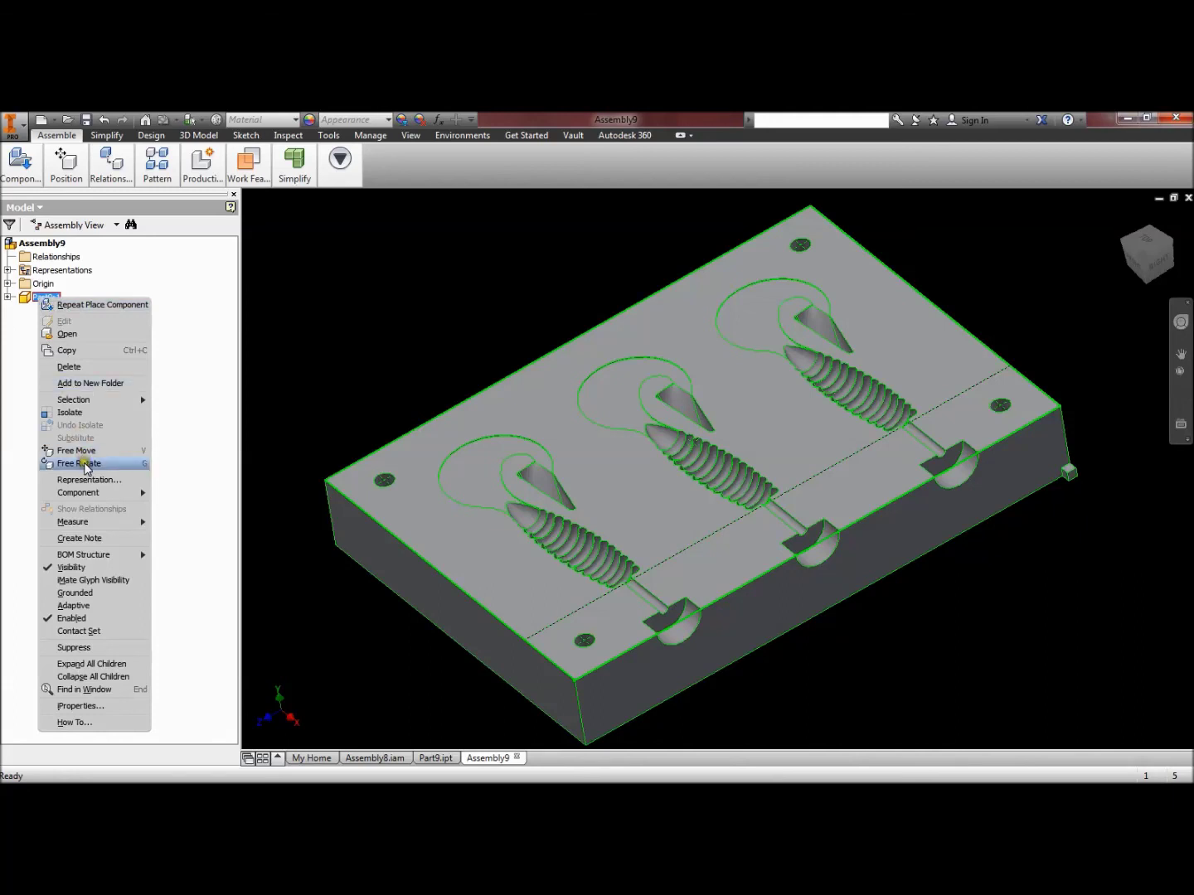
mouse_move(87, 495)
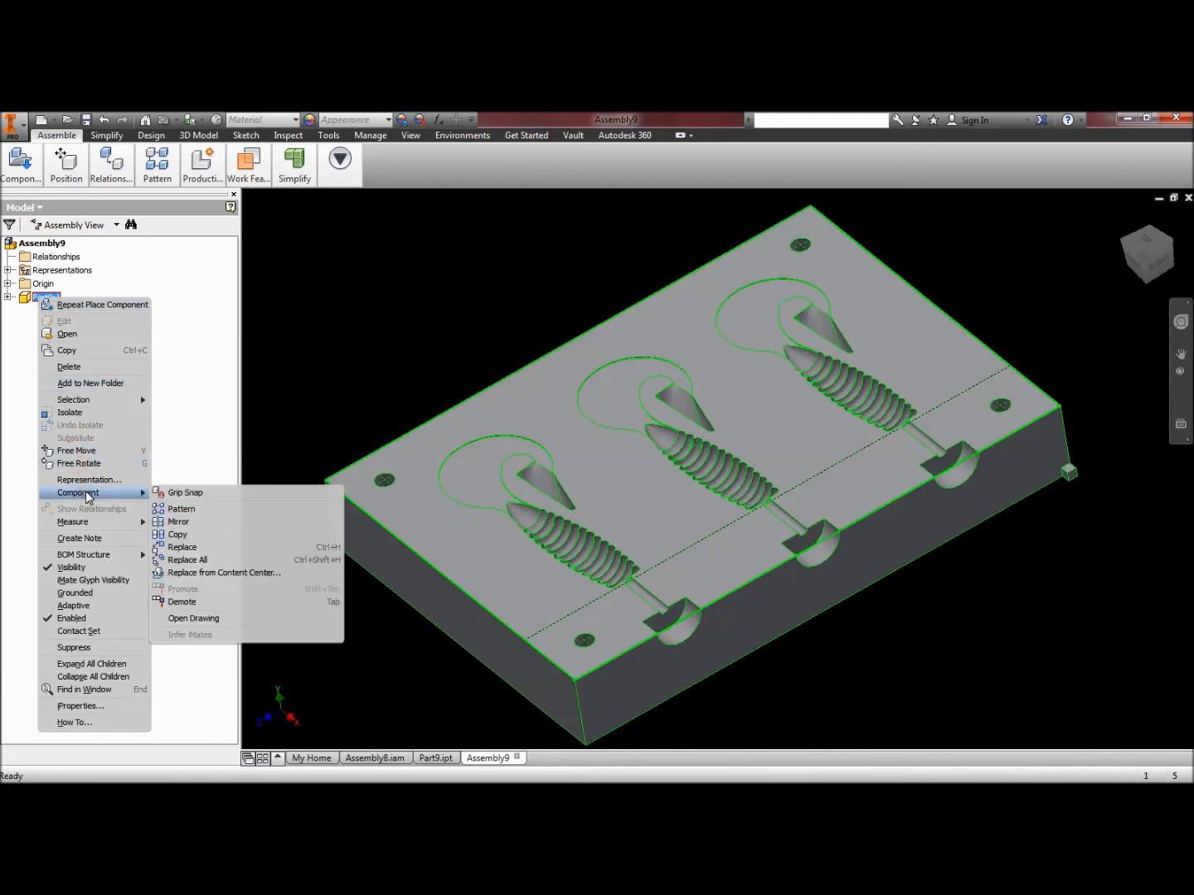
left_click(175, 522)
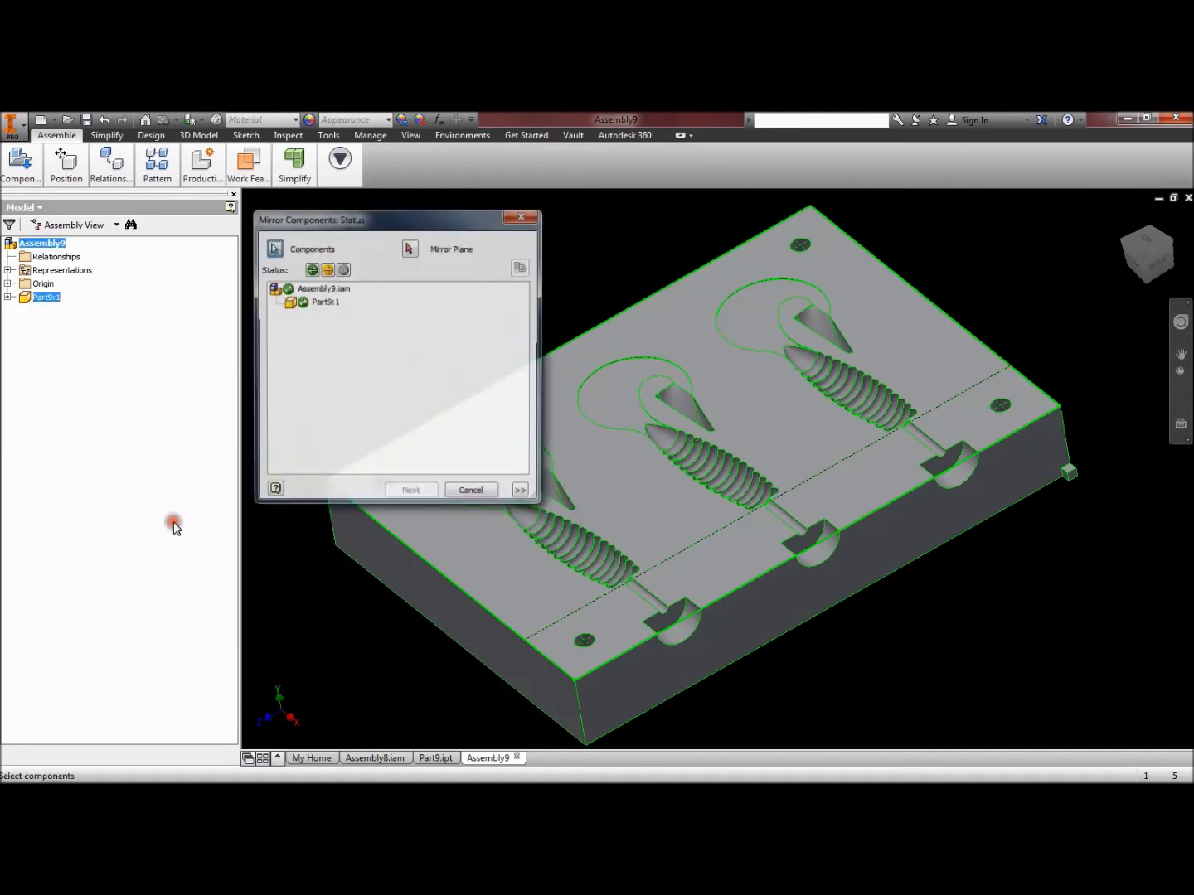
left_click(409, 249)
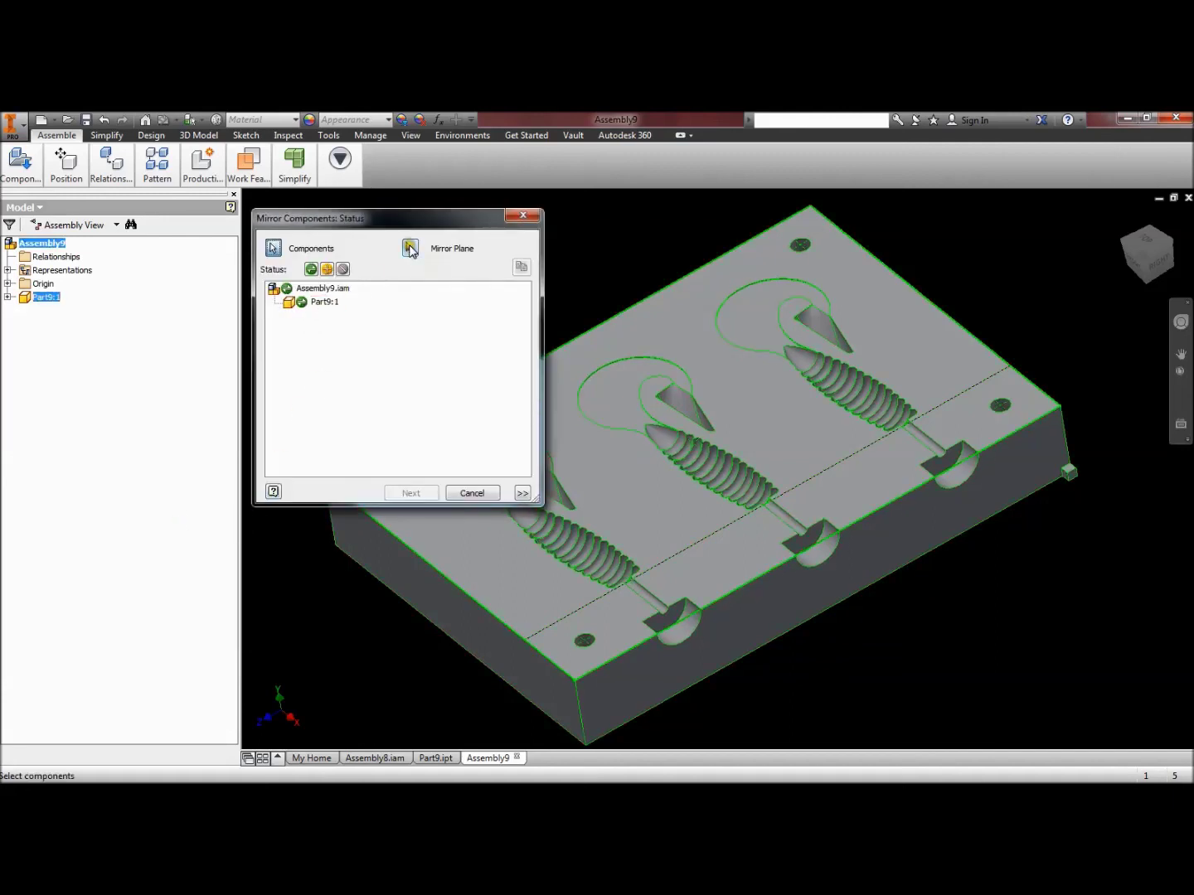
left_click(1070, 478)
left_click(398, 493)
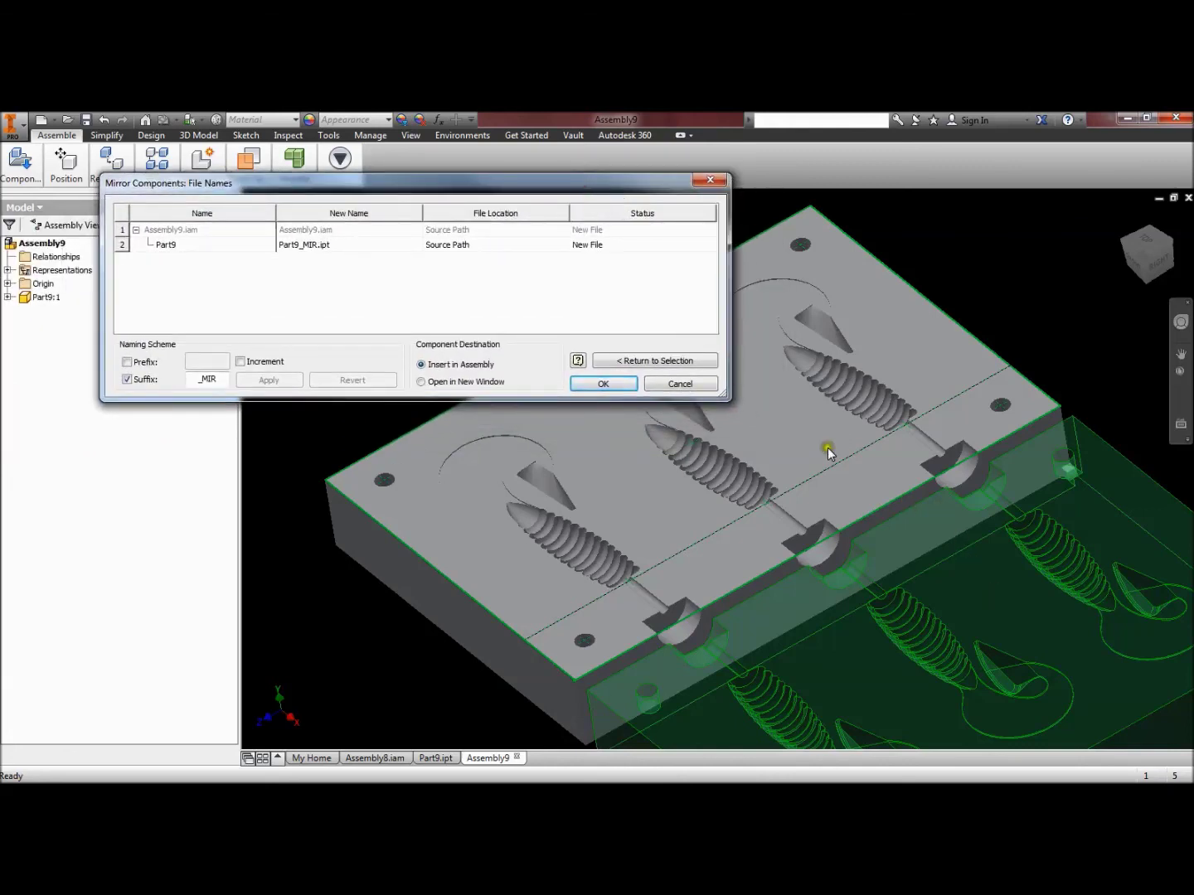
left_click(601, 385)
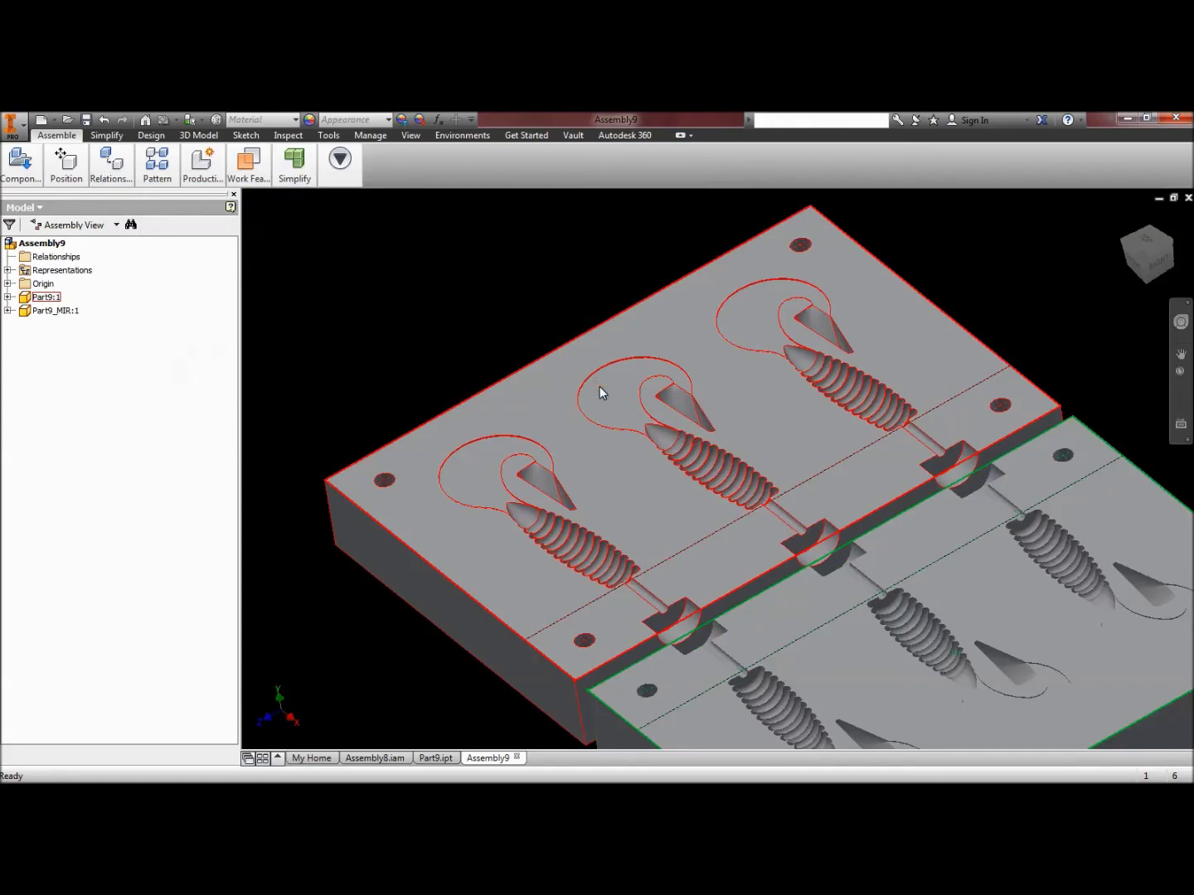
scroll(589, 387, "up", 5)
scroll(578, 386, "down", 8)
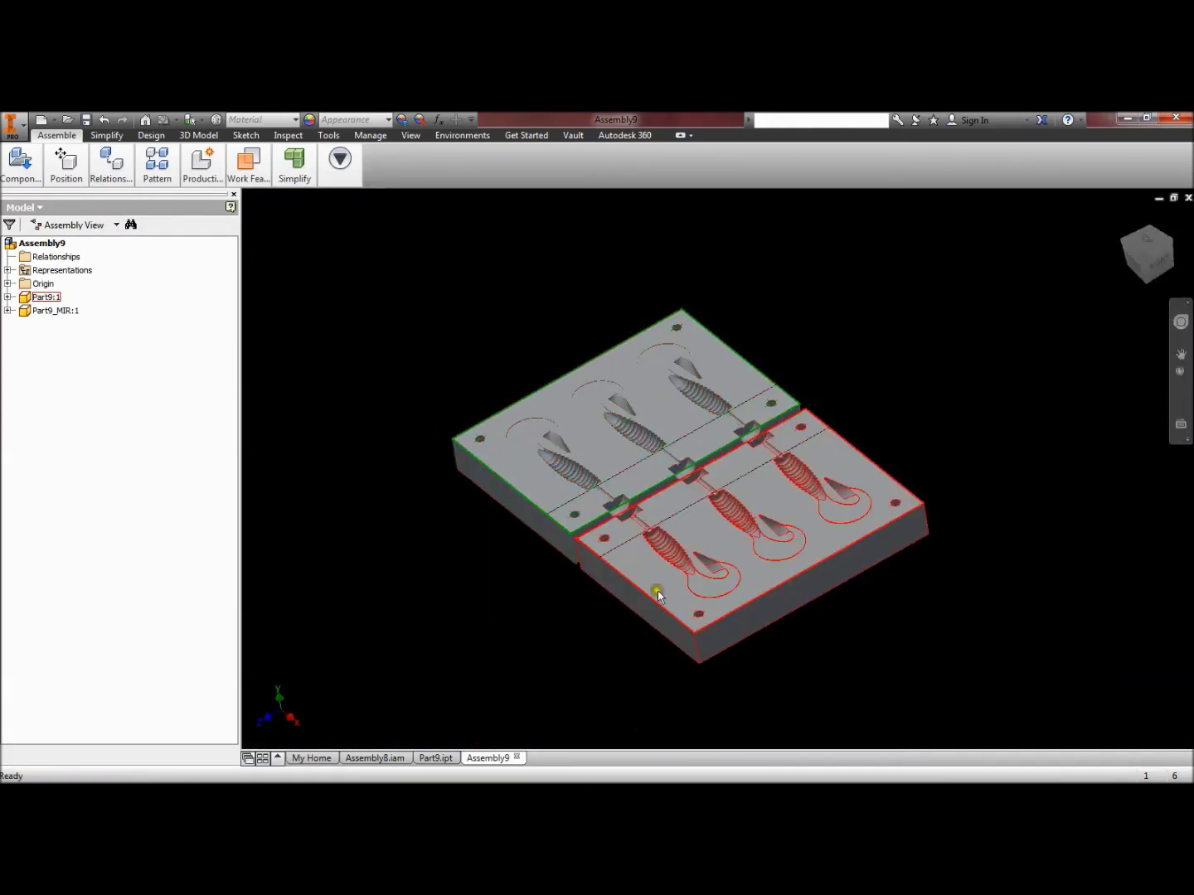
mouse_move(561, 658)
middle_mouse_down("shift")
mouse_move(595, 660)
mouse_move(608, 680)
mouse_move(560, 660)
middle_mouse_up("shift")
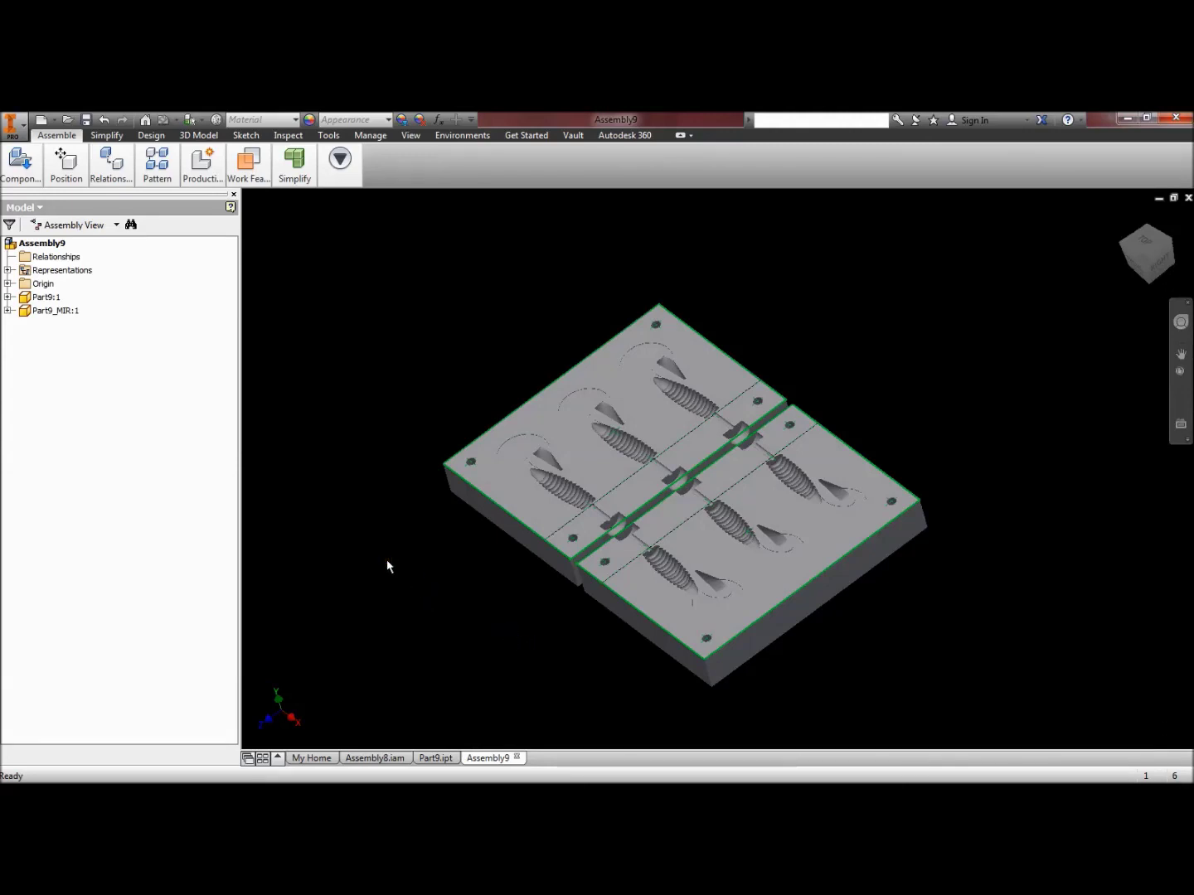
Save an STL copy as 'Mold Assembly for the Reger Curley Thumper', replacing the existing file
left_click(18, 126)
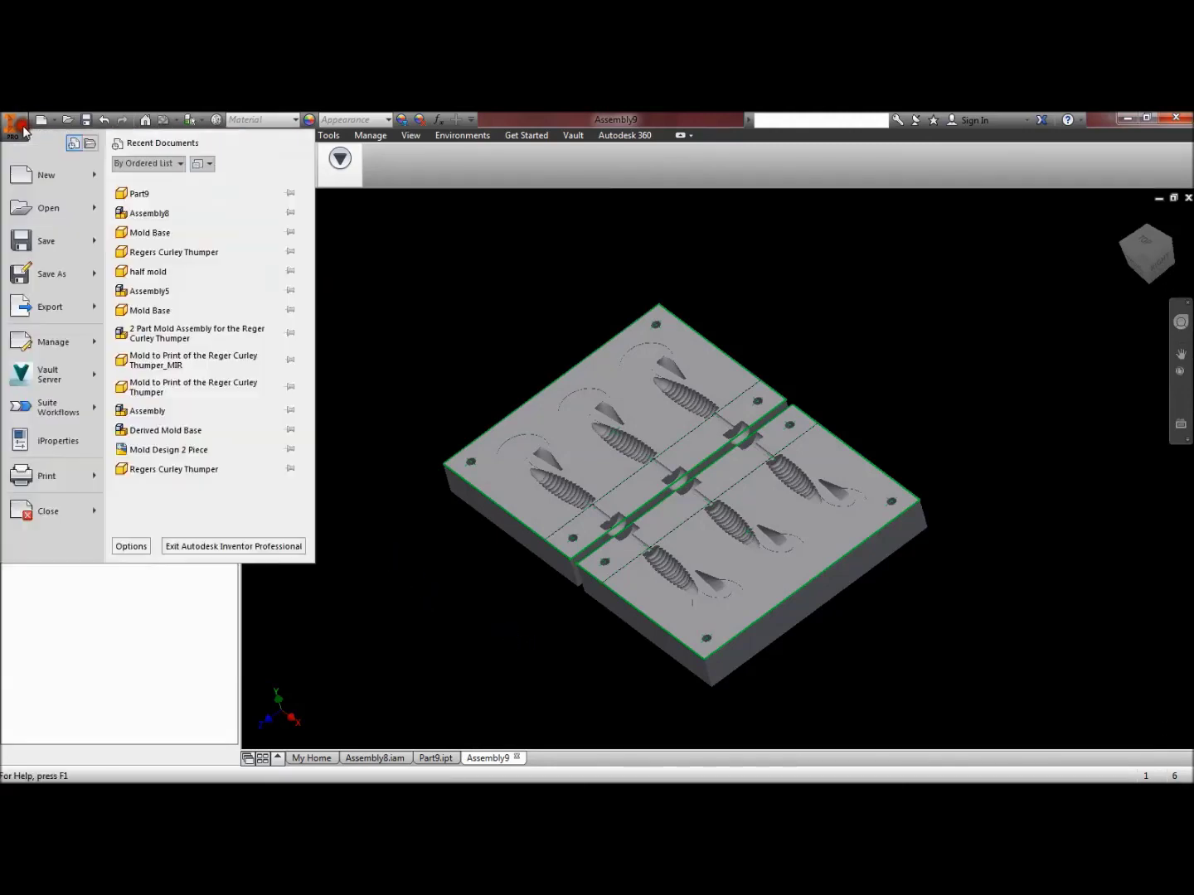
left_click(49, 274)
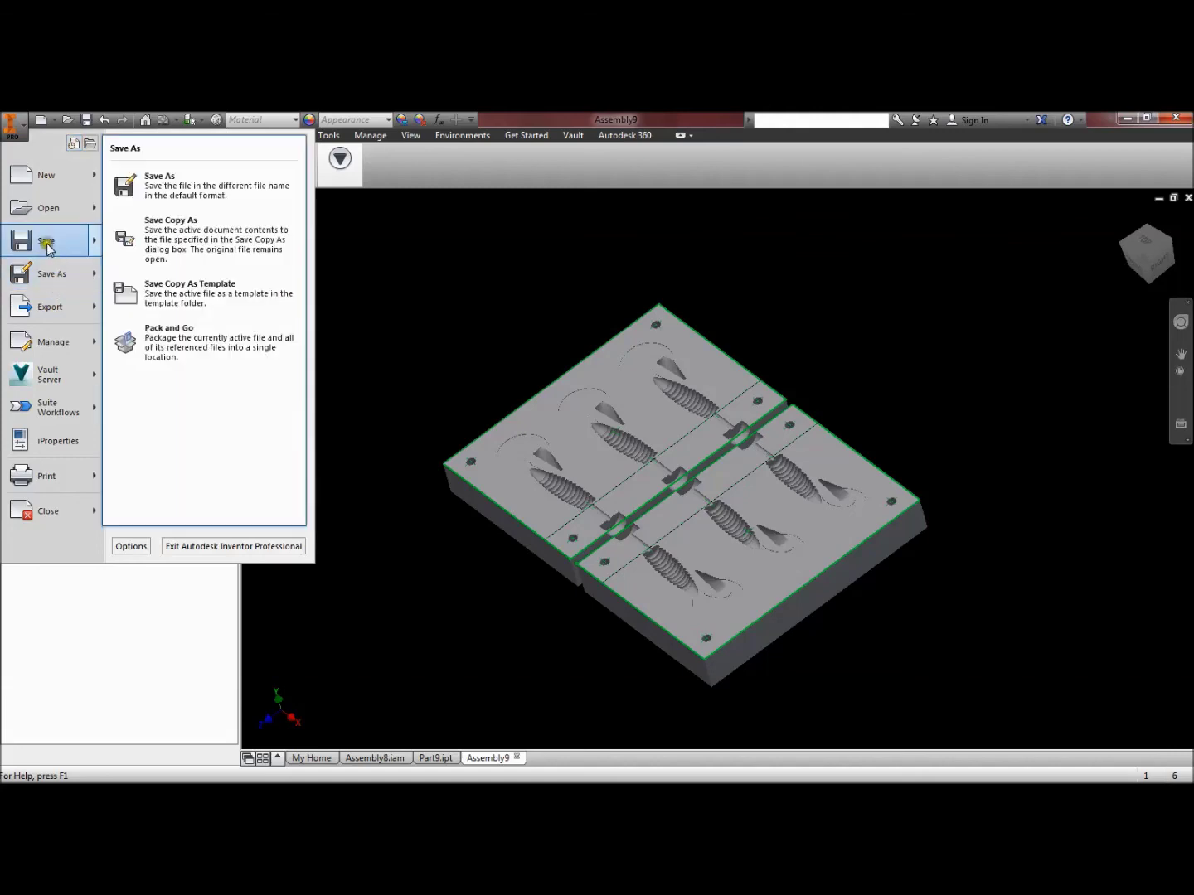
left_click(164, 240)
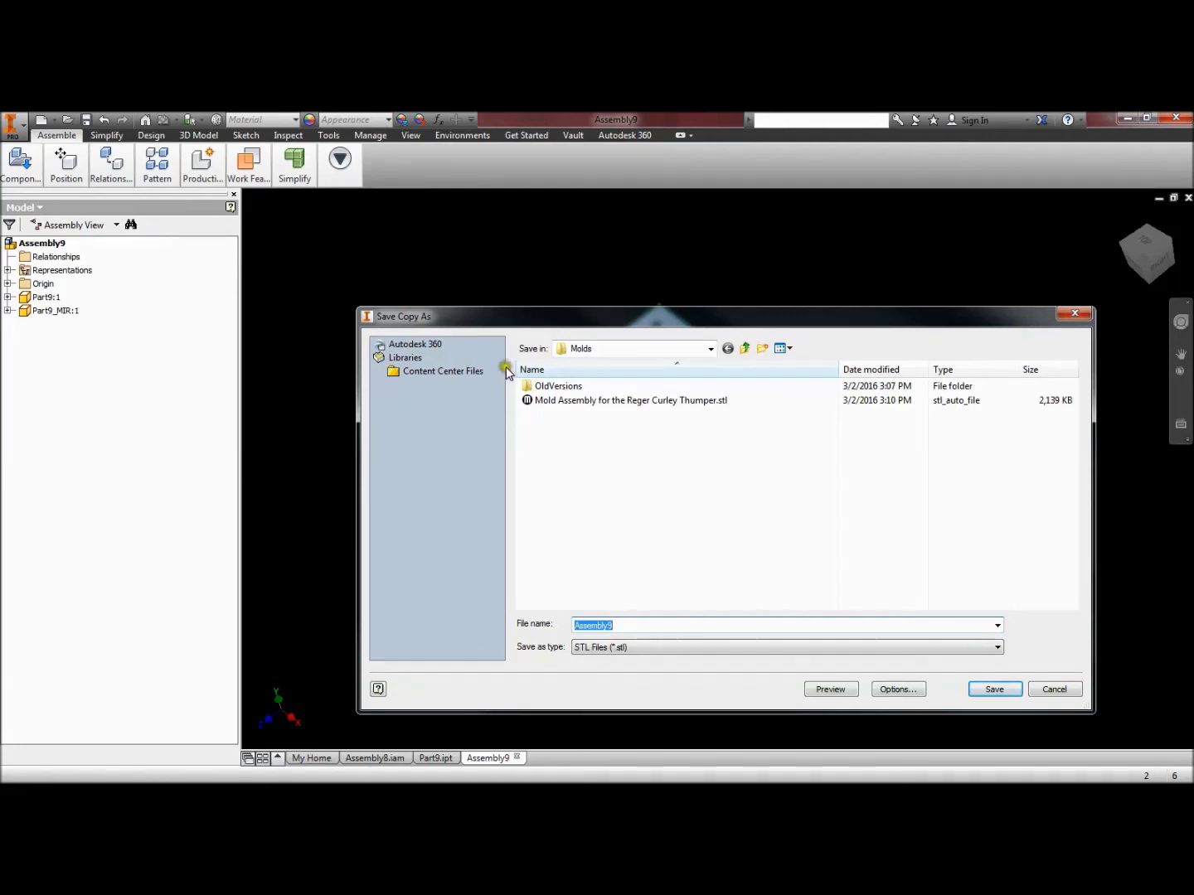
left_click(561, 400)
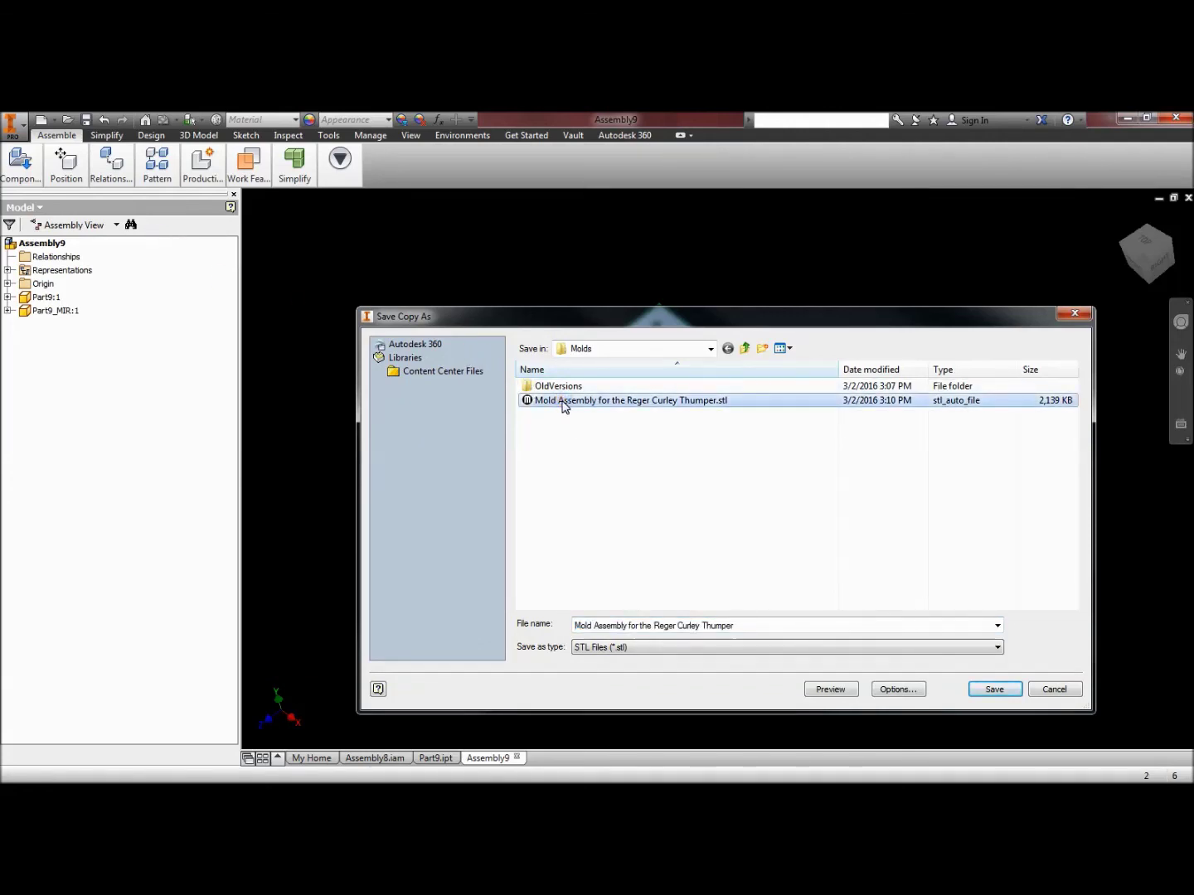
left_click(576, 406)
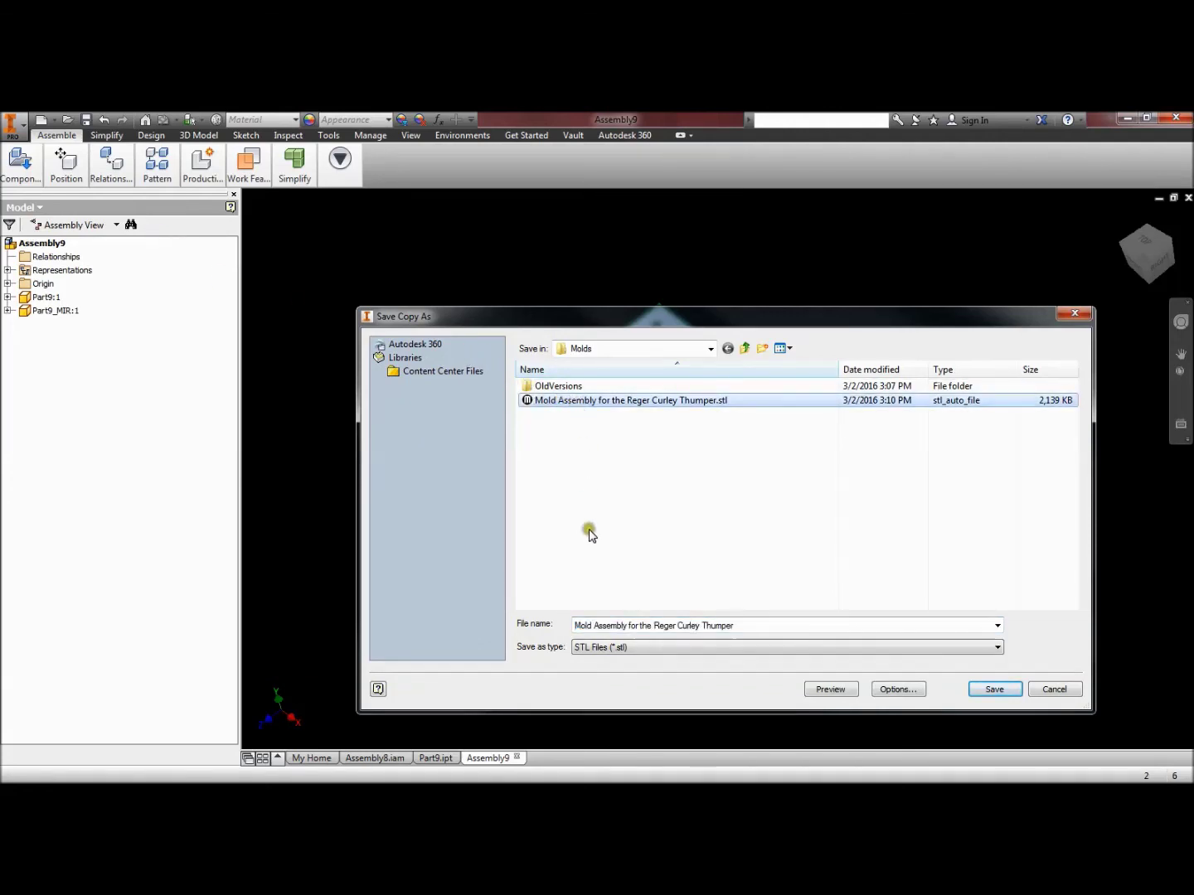
left_click(700, 648)
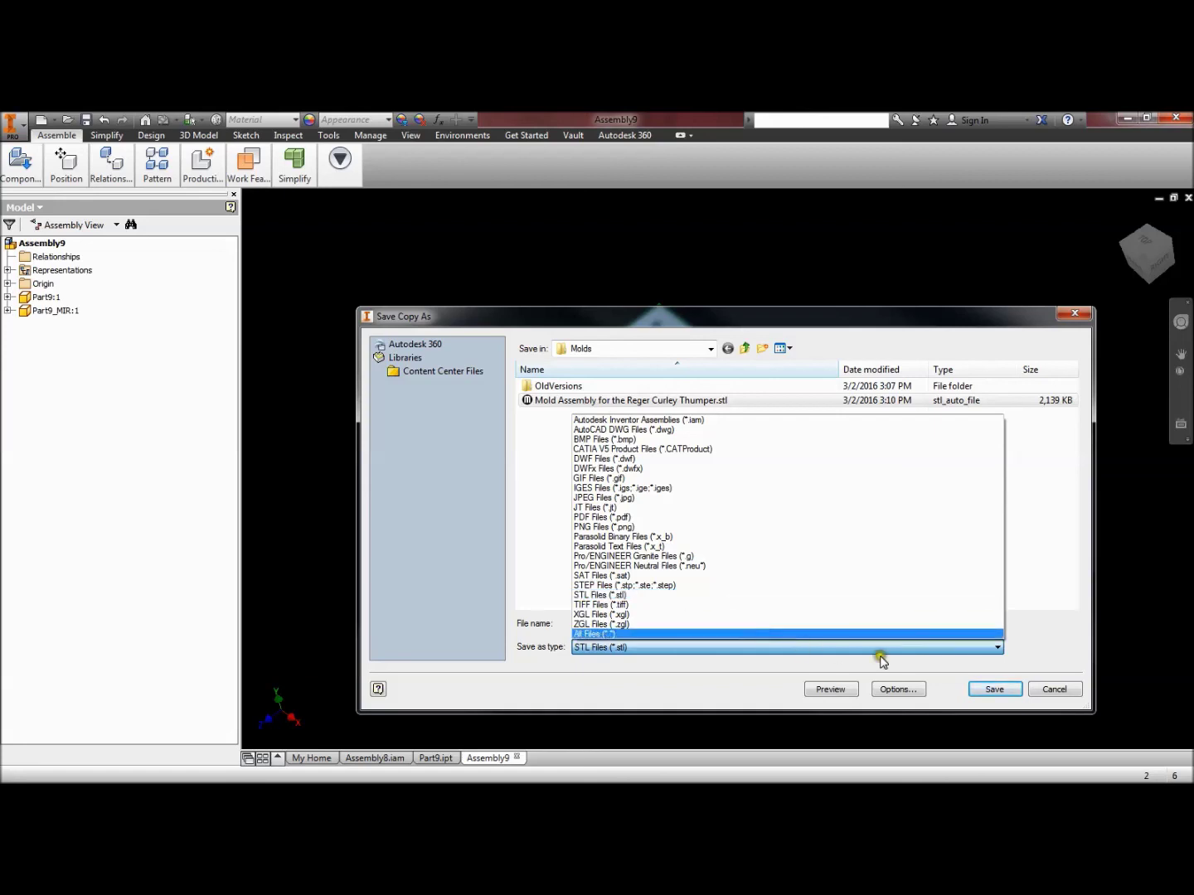
left_click(997, 693)
left_click(997, 691)
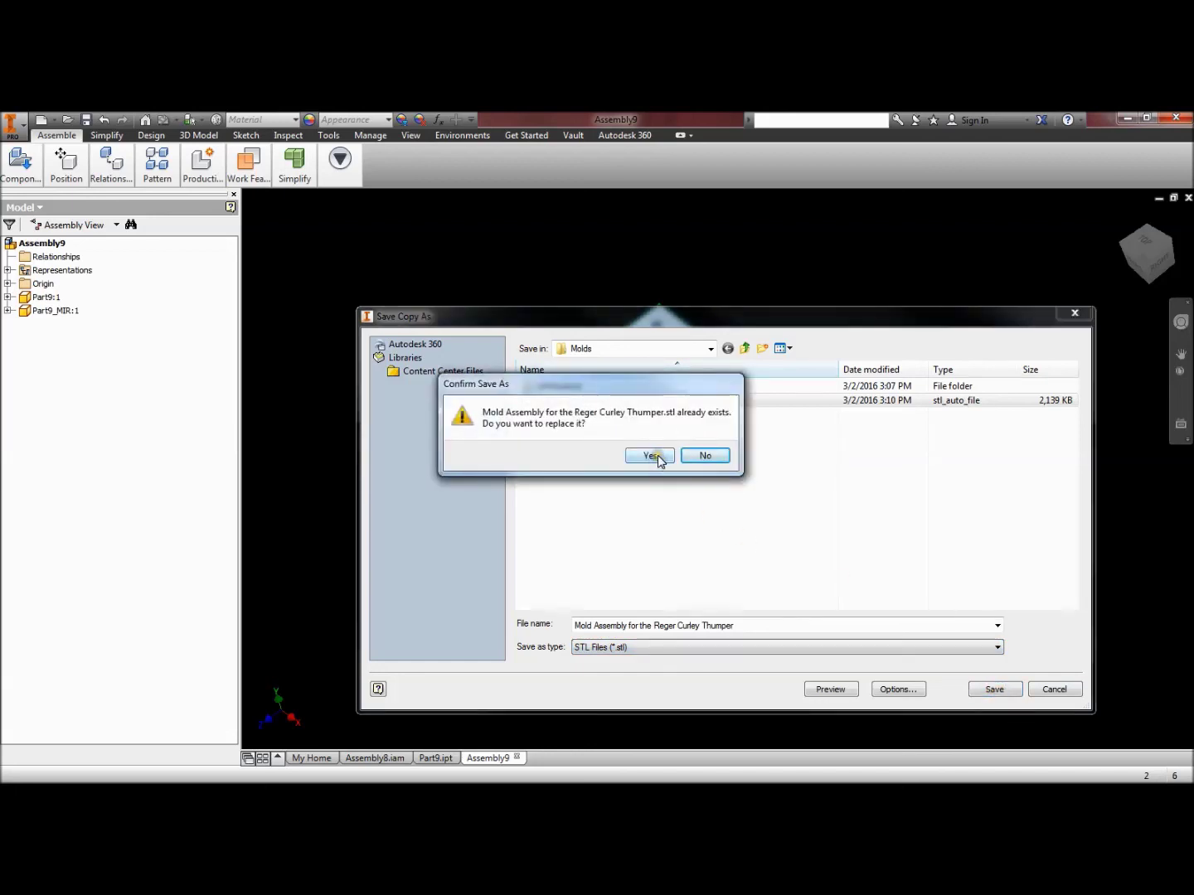
left_click(655, 456)
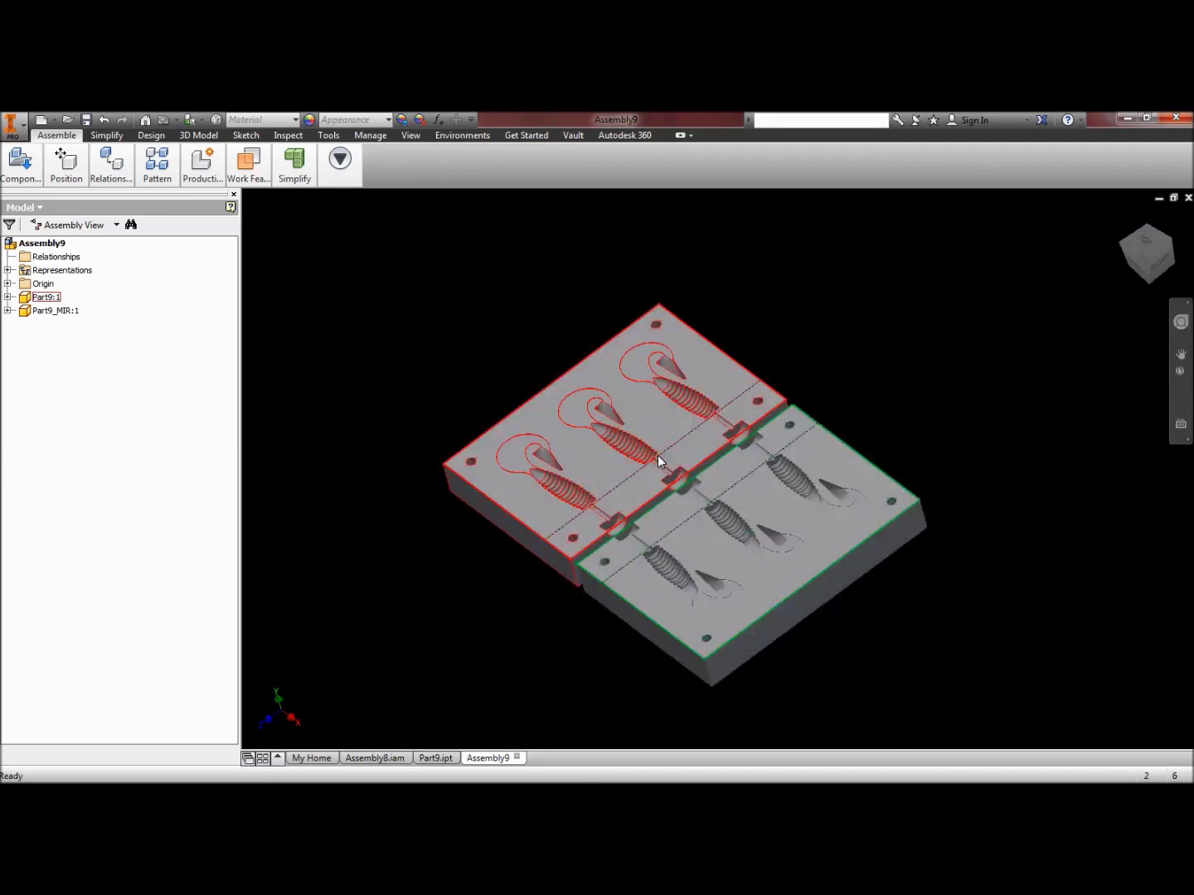